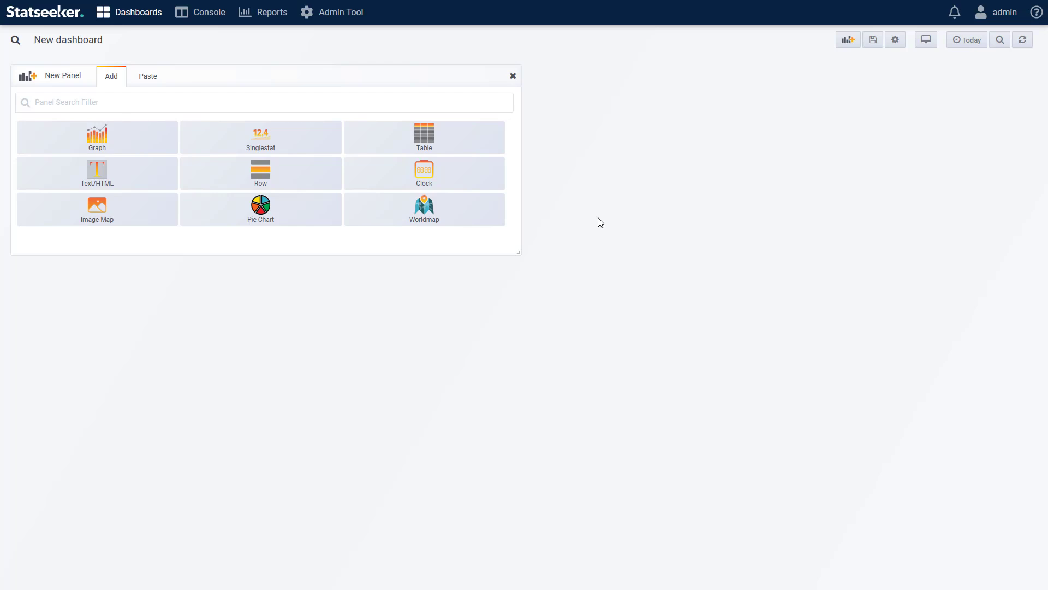
# Step: Add an Image Map panel to the new dashboard and open its image map settings for editing
pyautogui.click(109, 221)
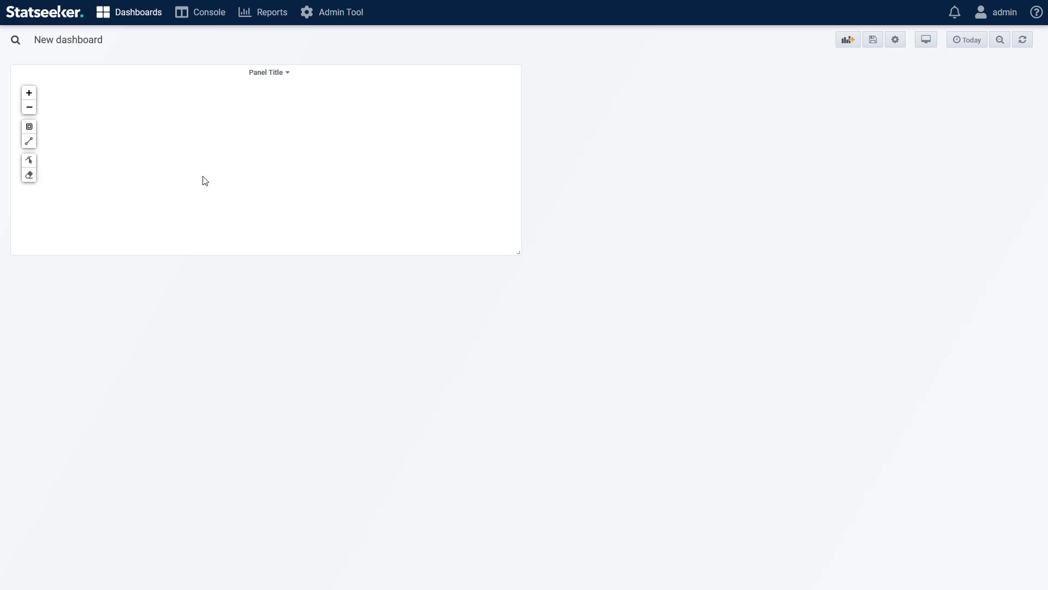
pyautogui.click(269, 73)
pyautogui.click(258, 104)
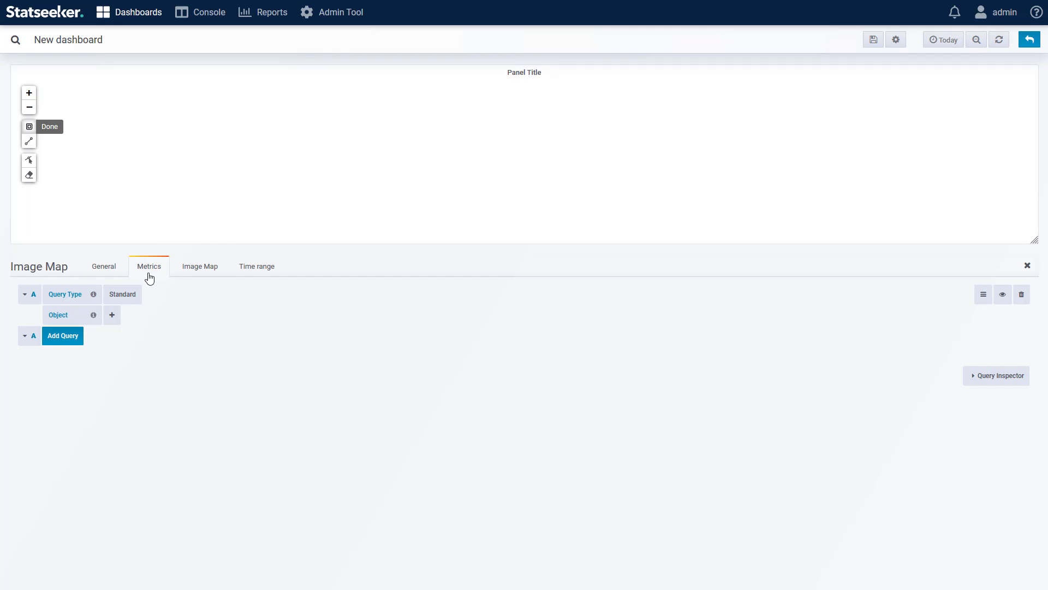
pyautogui.click(206, 273)
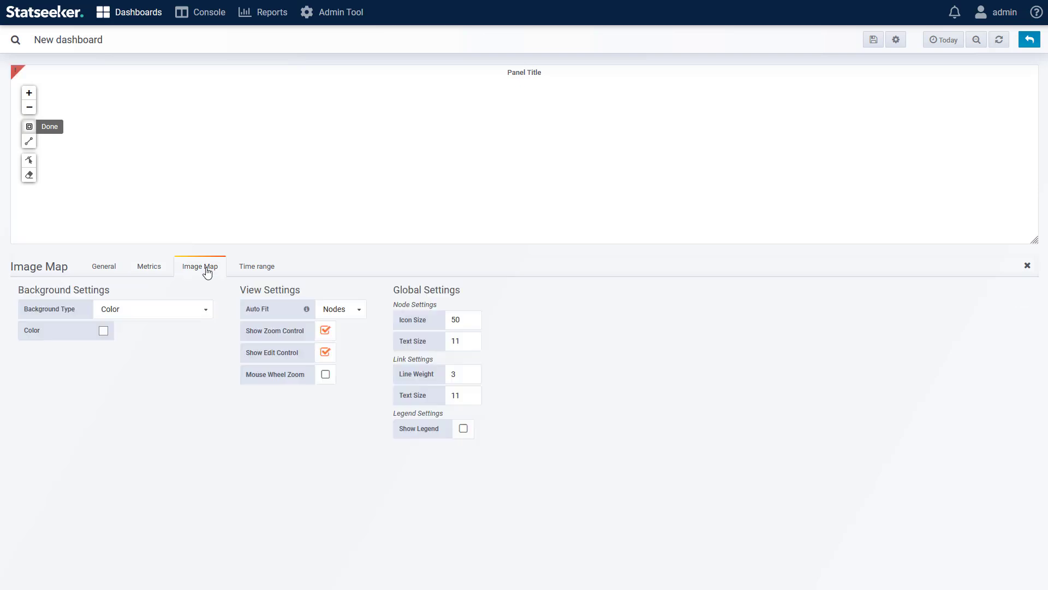
pyautogui.click(133, 313)
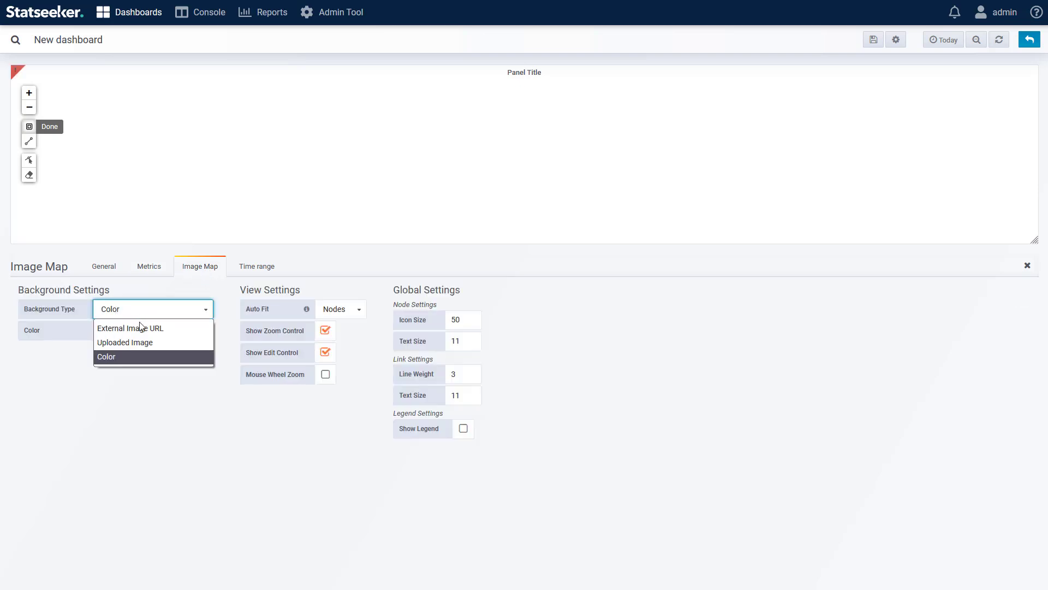
pyautogui.click(130, 328)
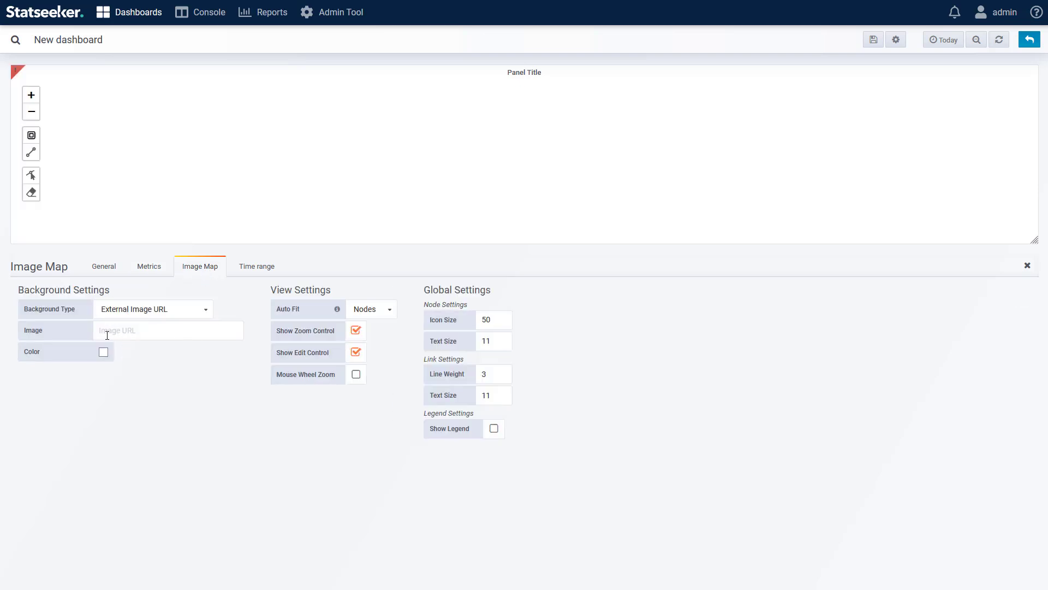
pyautogui.click(193, 332)
pyautogui.write('https://tinyurl.com/y4j5c8wo')
pyautogui.click(141, 389)
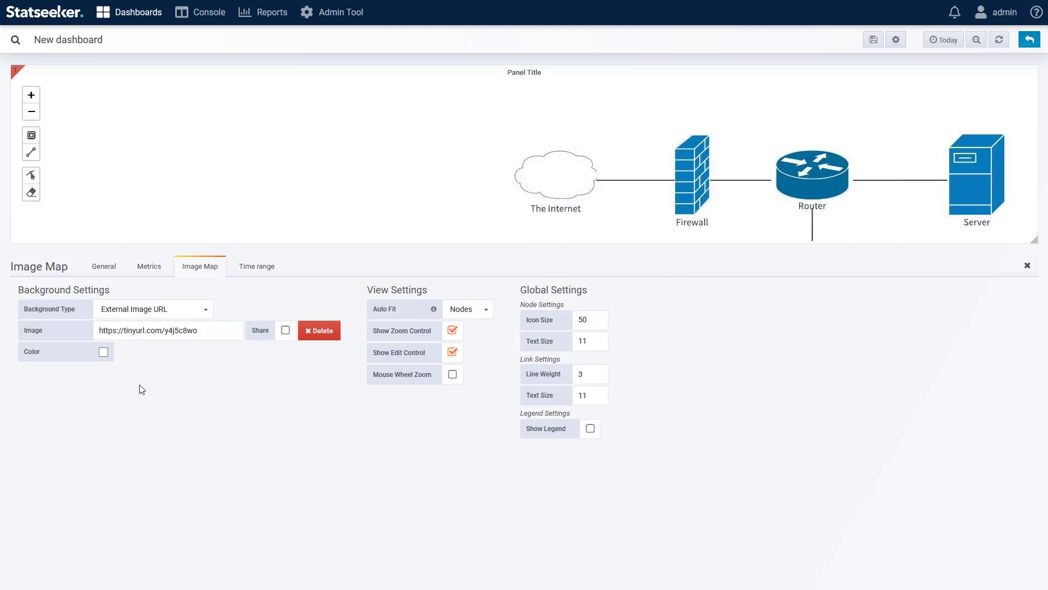
# Step: Change the background type to Uploaded Image and choose small-rack.png as the image
pyautogui.click(167, 314)
pyautogui.click(152, 340)
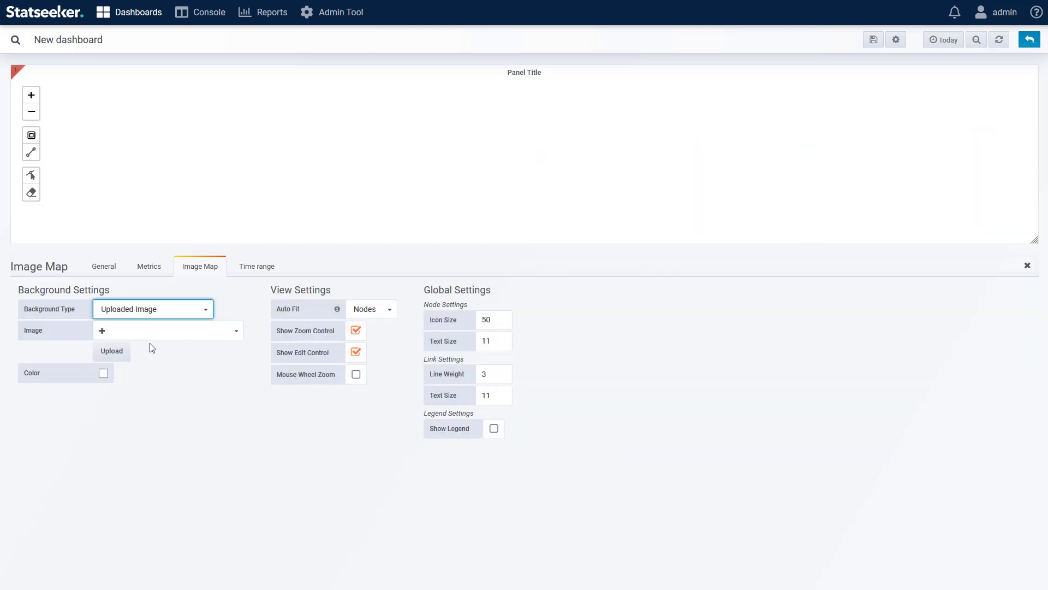
pyautogui.click(168, 369)
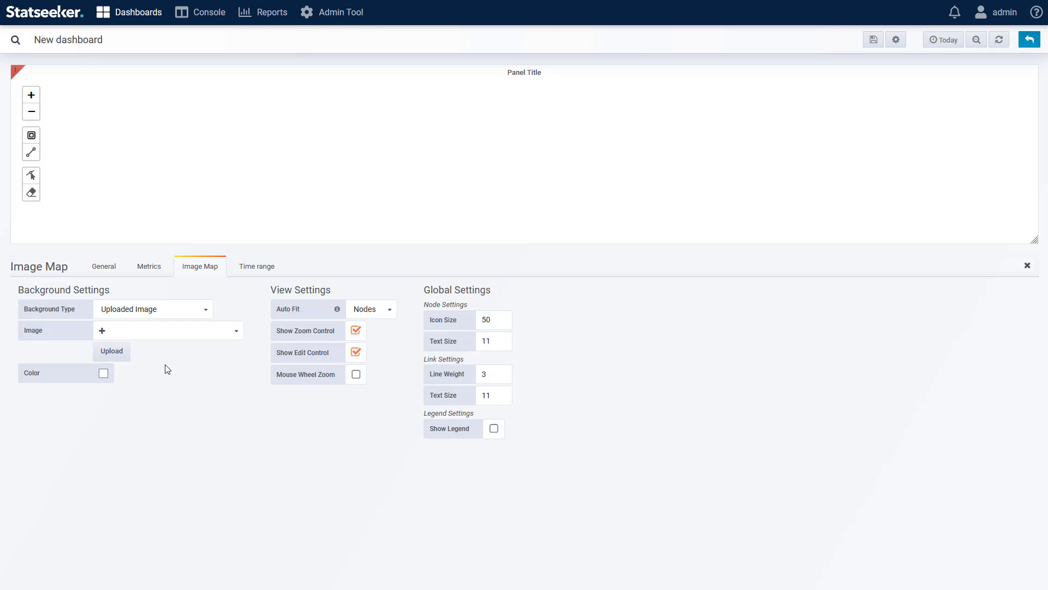
pyautogui.click(178, 329)
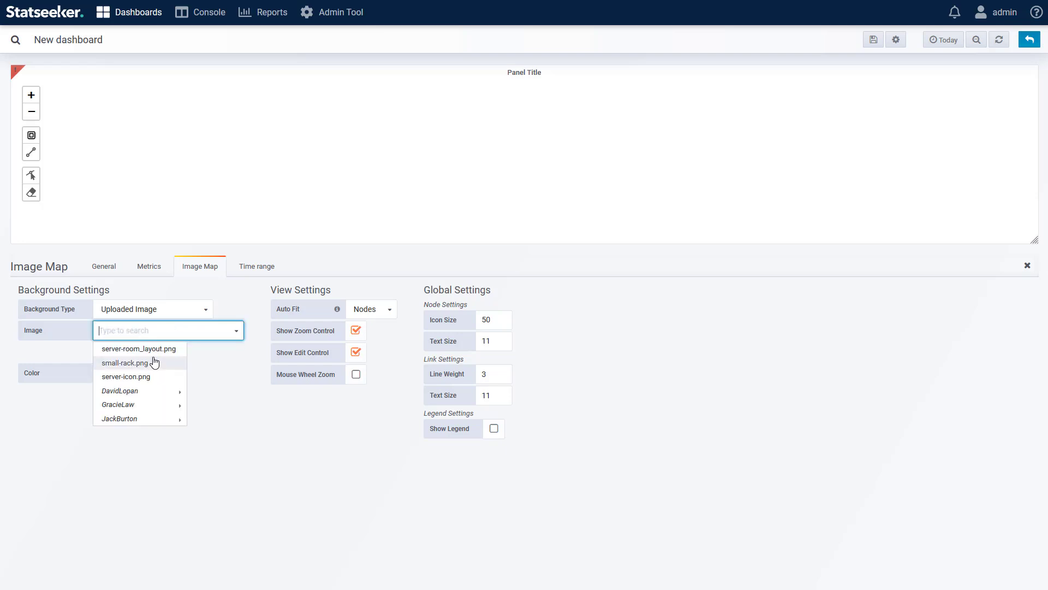
pyautogui.moveTo(115, 392)
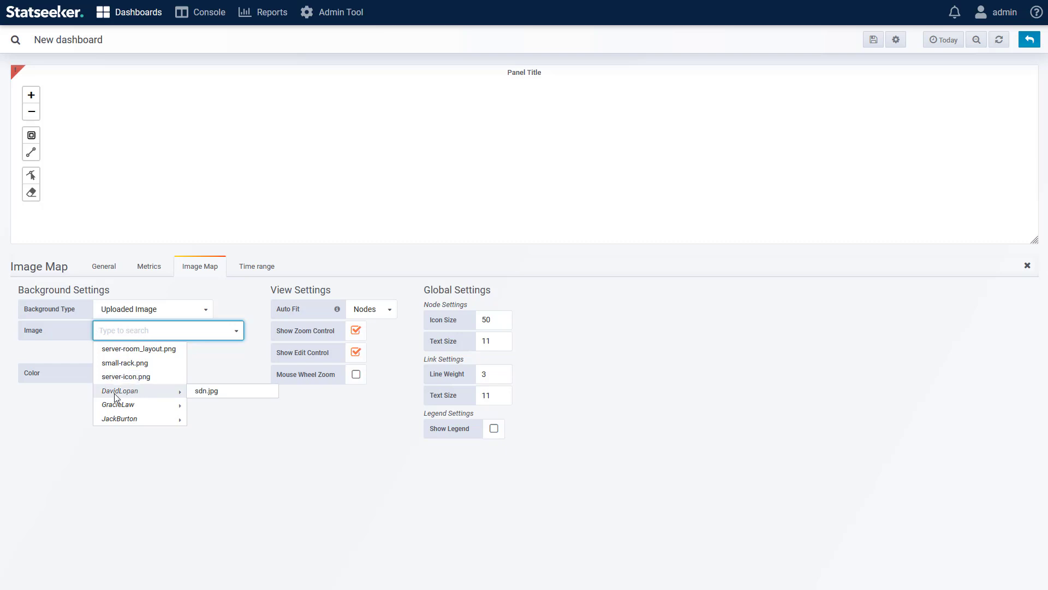
pyautogui.moveTo(159, 420)
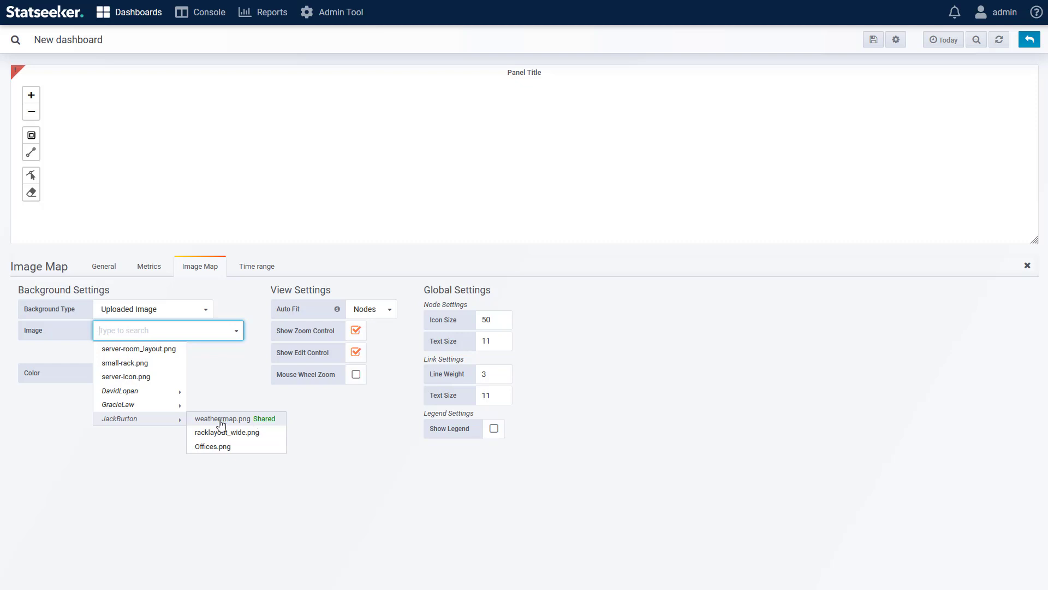
pyautogui.click(131, 365)
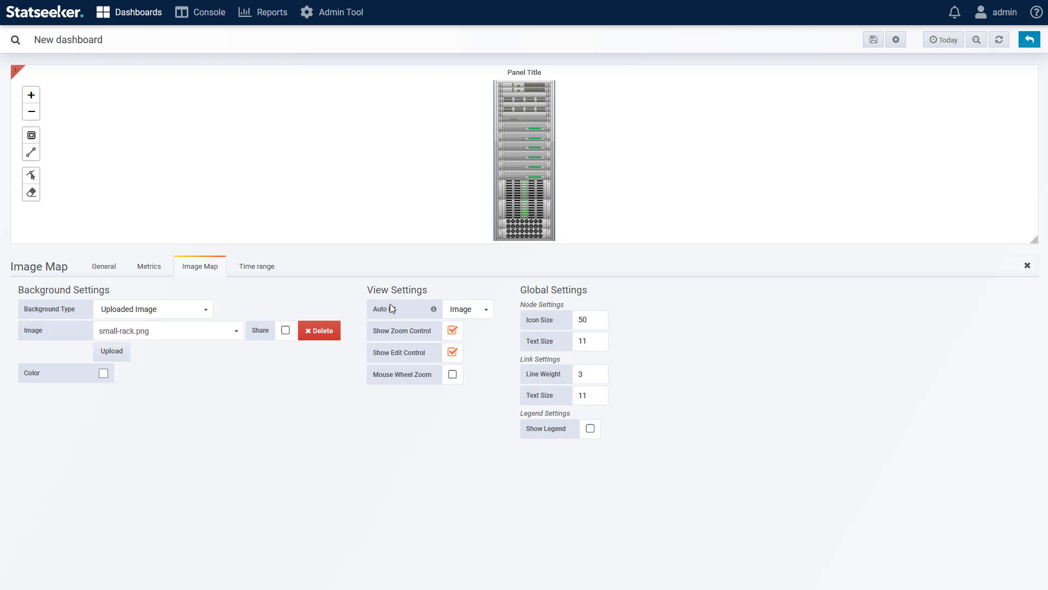
# Step: Review the Auto Fit options, keep Image selected, and return to the dashboard
pyautogui.click(478, 313)
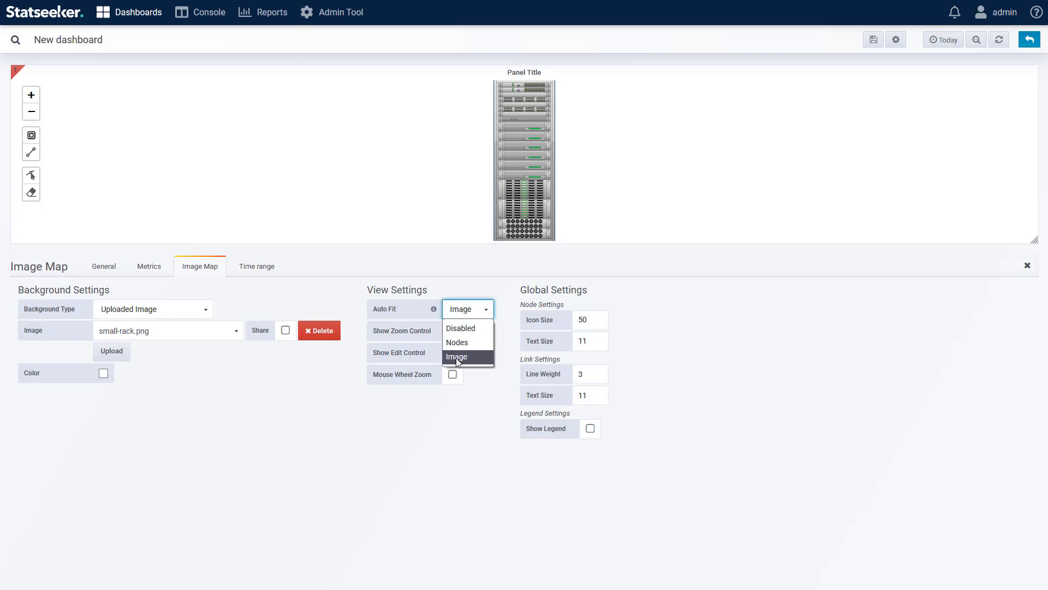
pyautogui.click(484, 402)
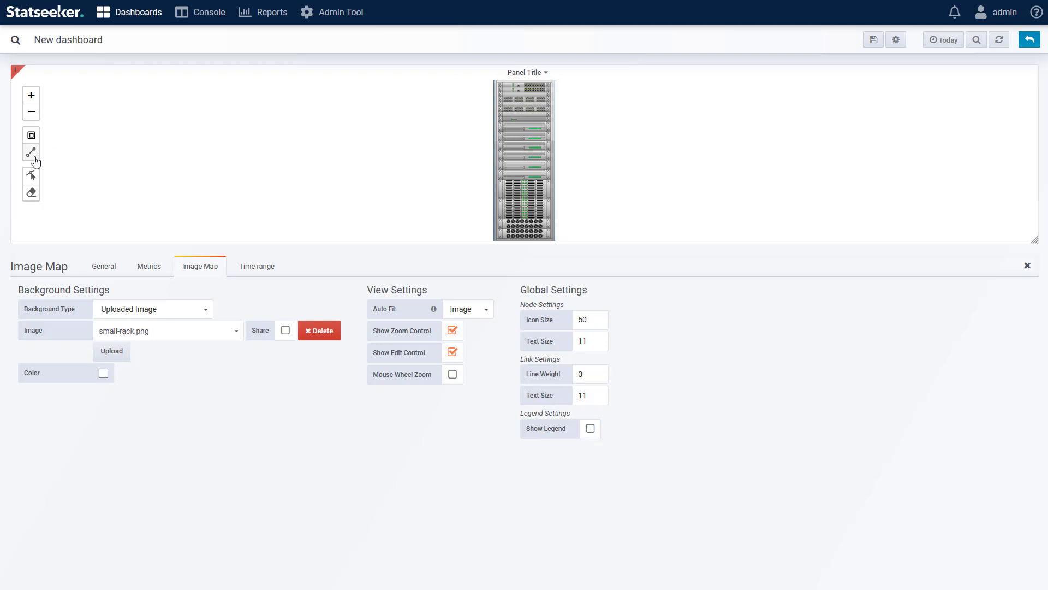
pyautogui.click(1028, 44)
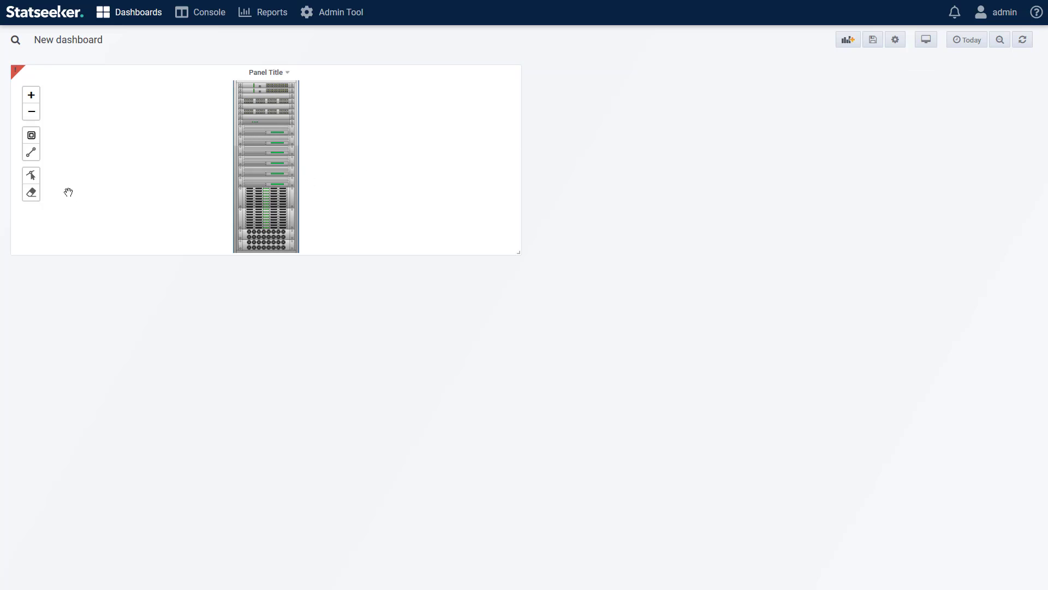
# Step: Draw two horizontal links outward from the upper part of the rack image, one on each side
pyautogui.click(32, 152)
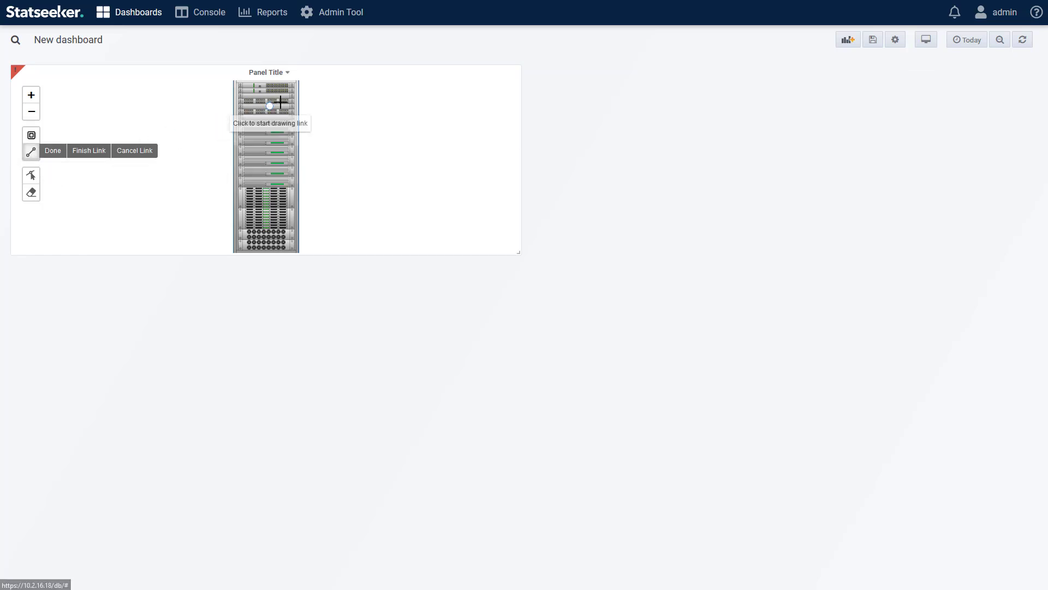
pyautogui.click(301, 102)
pyautogui.click(356, 103)
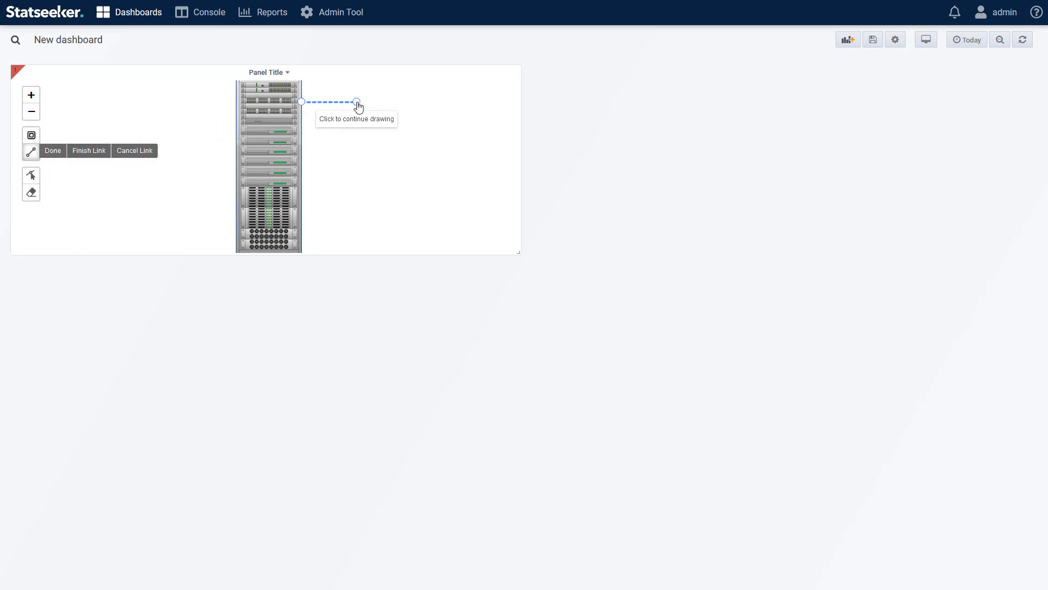
pyautogui.click(357, 103)
pyautogui.click(232, 113)
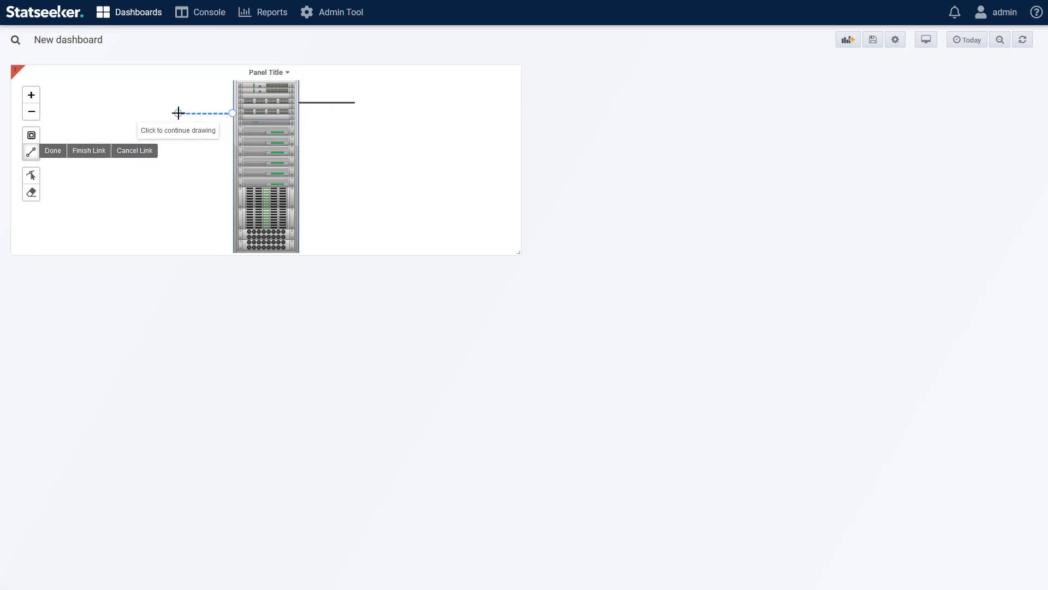
pyautogui.click(178, 113)
pyautogui.click(99, 155)
pyautogui.click(53, 151)
# Step: Add six nodes to the image map, three beyond the outer end of each link
pyautogui.click(31, 135)
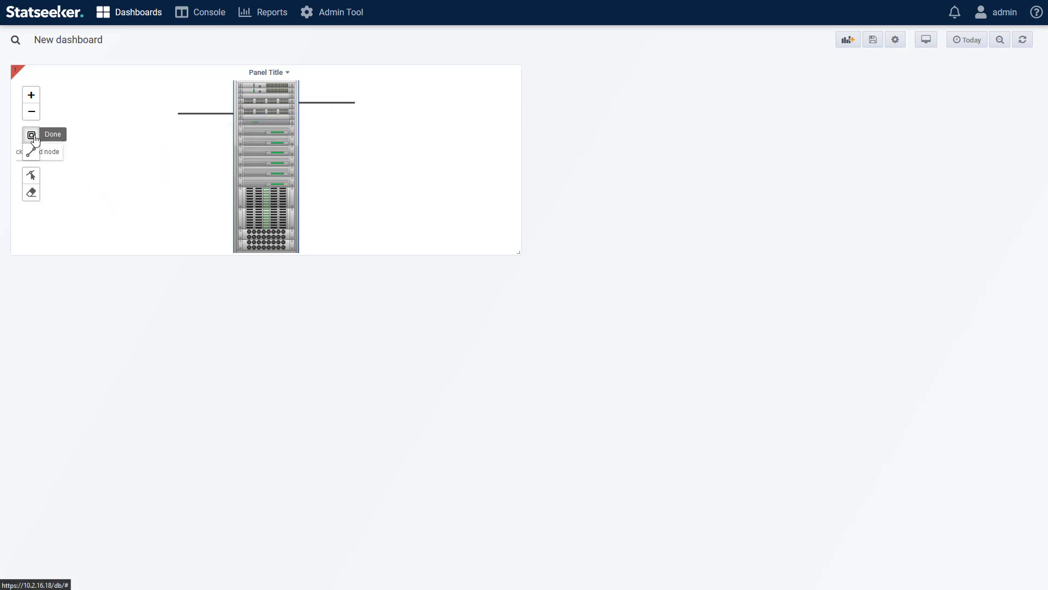
pyautogui.click(374, 83)
pyautogui.click(376, 111)
pyautogui.click(375, 134)
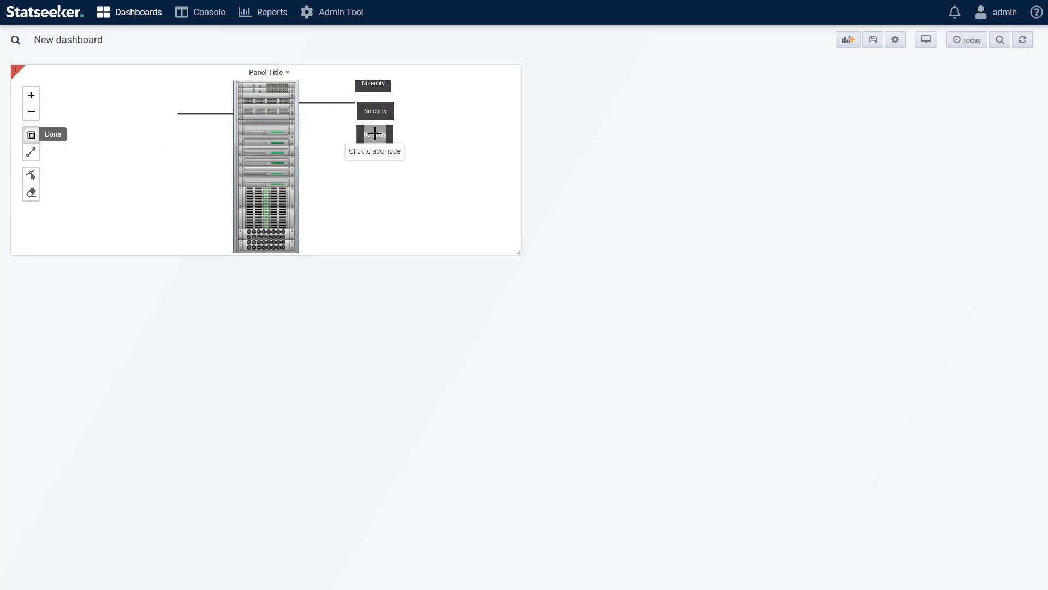
pyautogui.click(155, 90)
pyautogui.click(155, 112)
pyautogui.click(149, 147)
# Step: Reposition the nodes into two evenly spaced vertical stacks of three beside the outer ends of the links
pyautogui.click(31, 175)
pyautogui.click(157, 112)
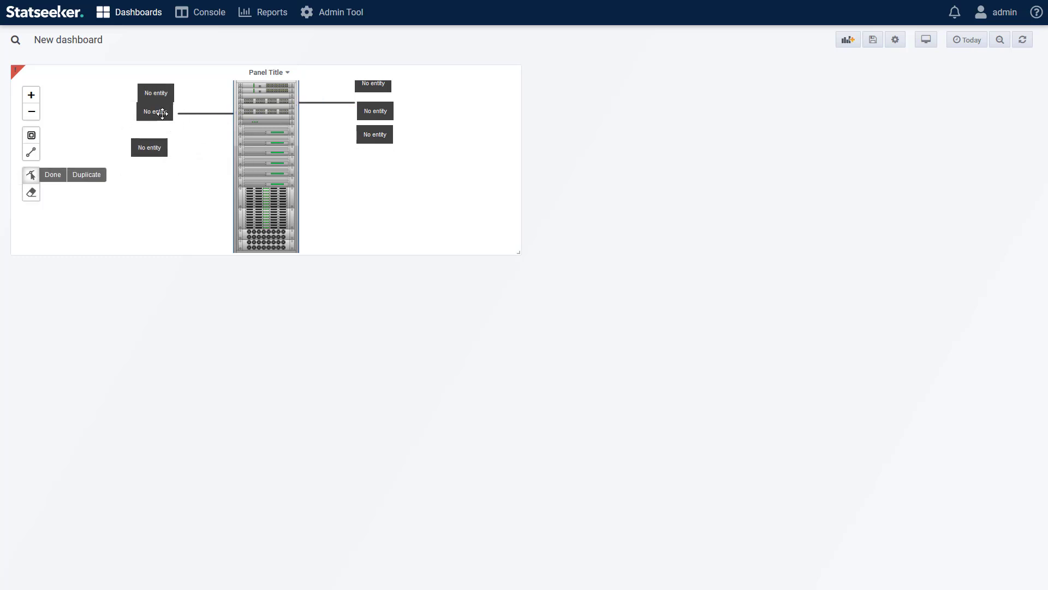
pyautogui.moveTo(161, 97); pyautogui.dragTo(162, 97)
pyautogui.moveTo(153, 150); pyautogui.dragTo(158, 138)
pyautogui.moveTo(375, 136); pyautogui.dragTo(377, 166)
pyautogui.moveTo(376, 113); pyautogui.dragTo(377, 139)
pyautogui.moveTo(379, 89); pyautogui.dragTo(384, 109)
pyautogui.moveTo(377, 138); pyautogui.dragTo(379, 128)
pyautogui.moveTo(377, 169); pyautogui.dragTo(379, 152)
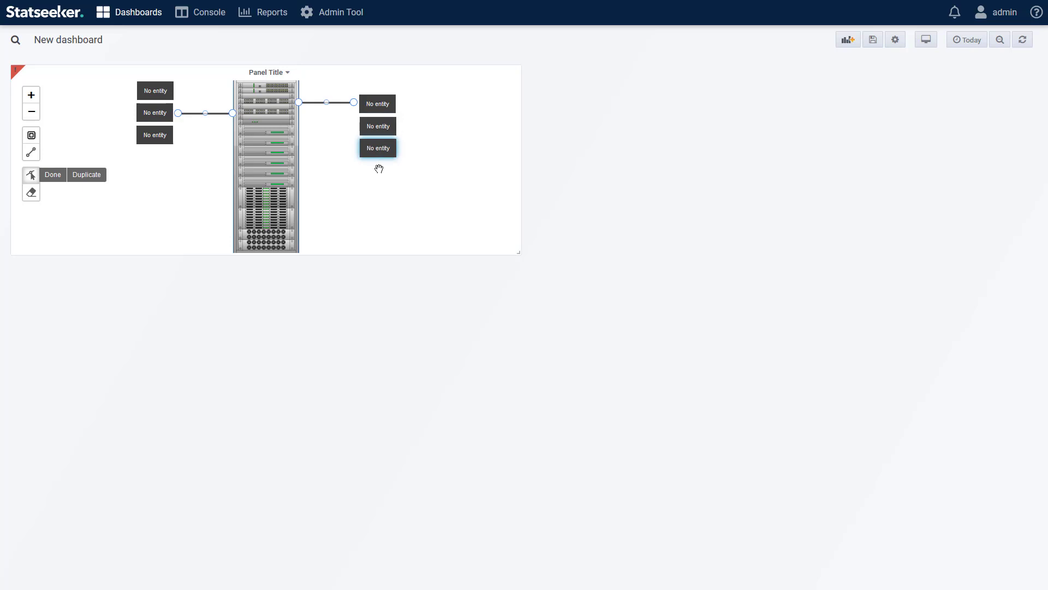
pyautogui.click(52, 175)
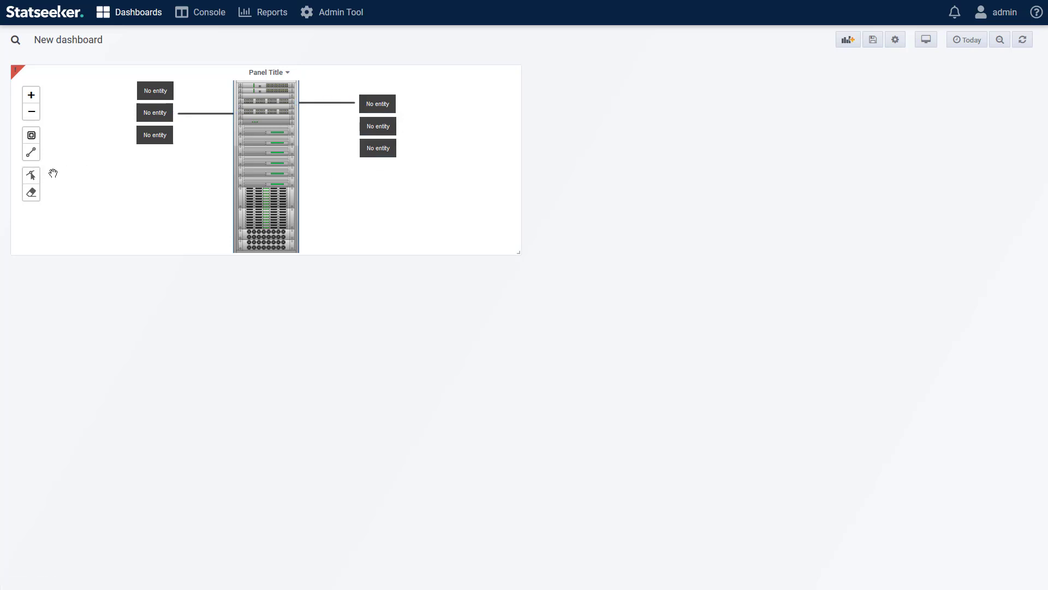
# Step: Edit the image map panel's metrics and set the object of query A to Device
pyautogui.click(277, 72)
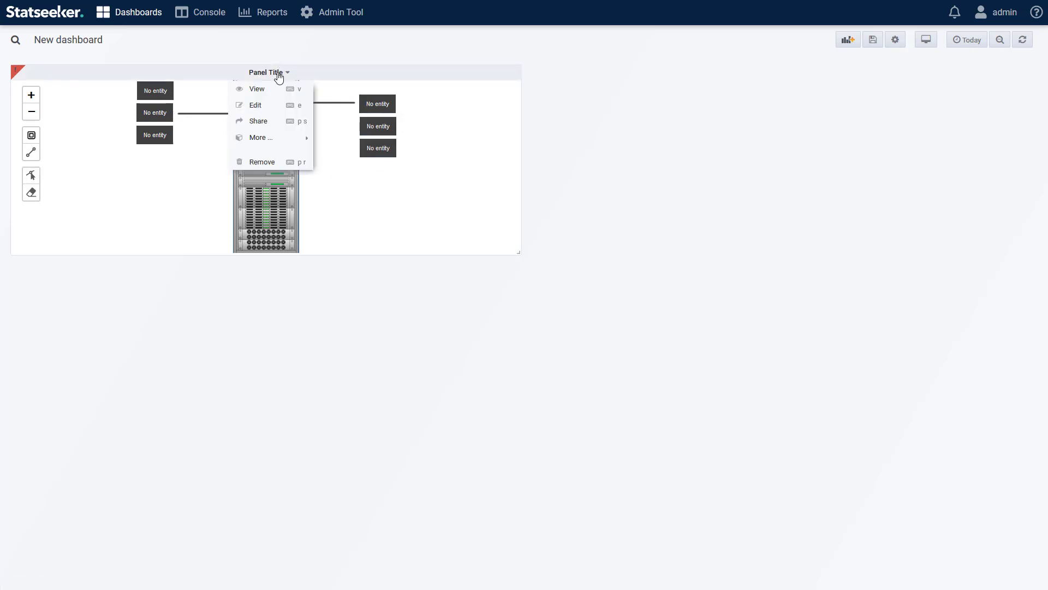
pyautogui.click(269, 104)
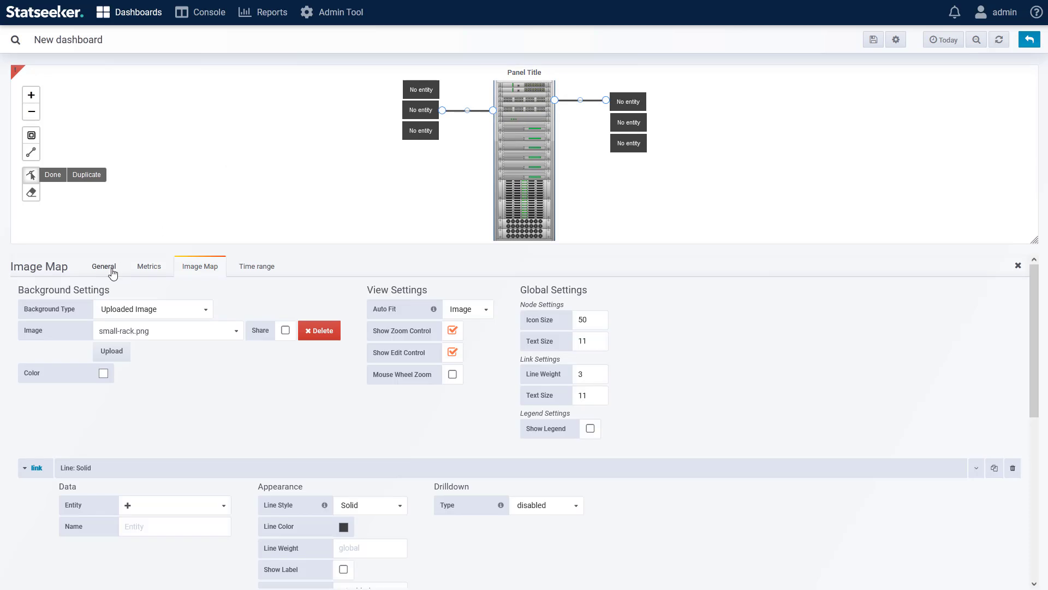
pyautogui.click(149, 266)
pyautogui.click(112, 315)
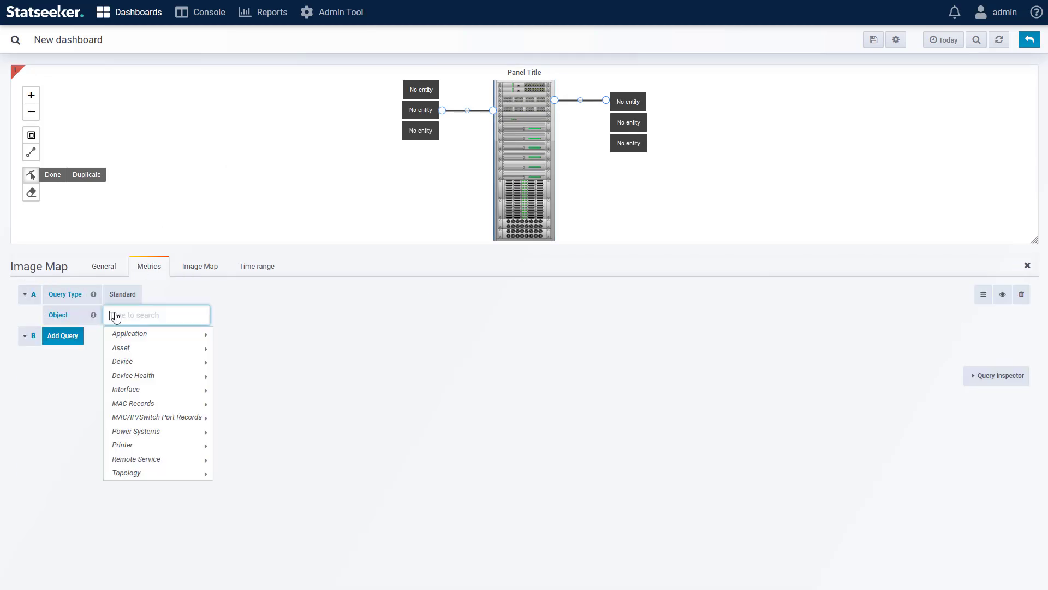
pyautogui.moveTo(142, 363)
pyautogui.click(227, 359)
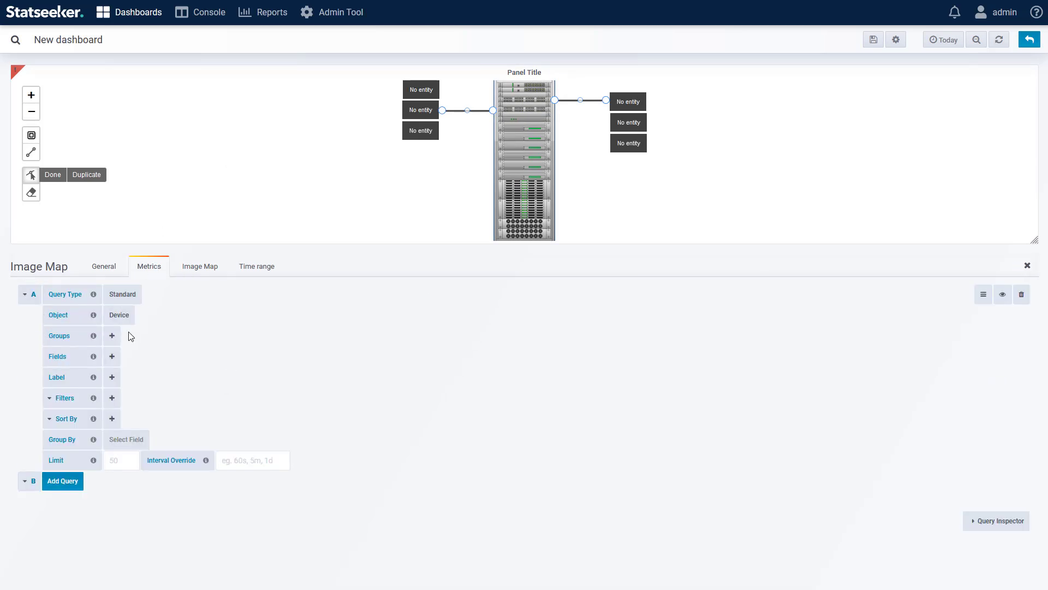
# Step: Add the Ping State field with State to query A and filter it by Name matching Chicago-swt
pyautogui.click(114, 357)
pyautogui.moveTo(147, 444)
pyautogui.click(241, 447)
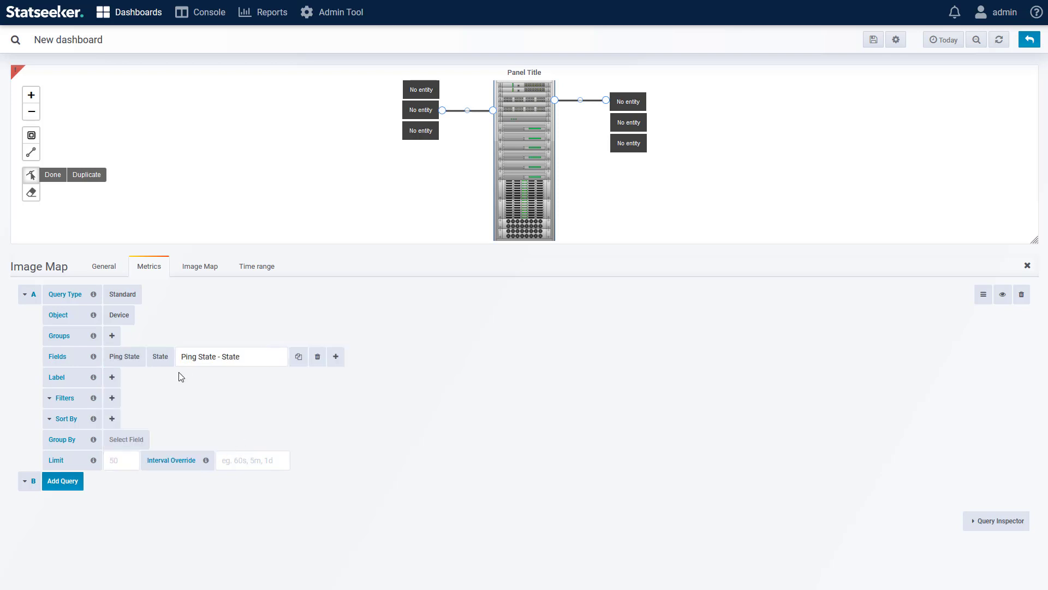
pyautogui.click(112, 398)
pyautogui.click(131, 449)
pyautogui.click(211, 396)
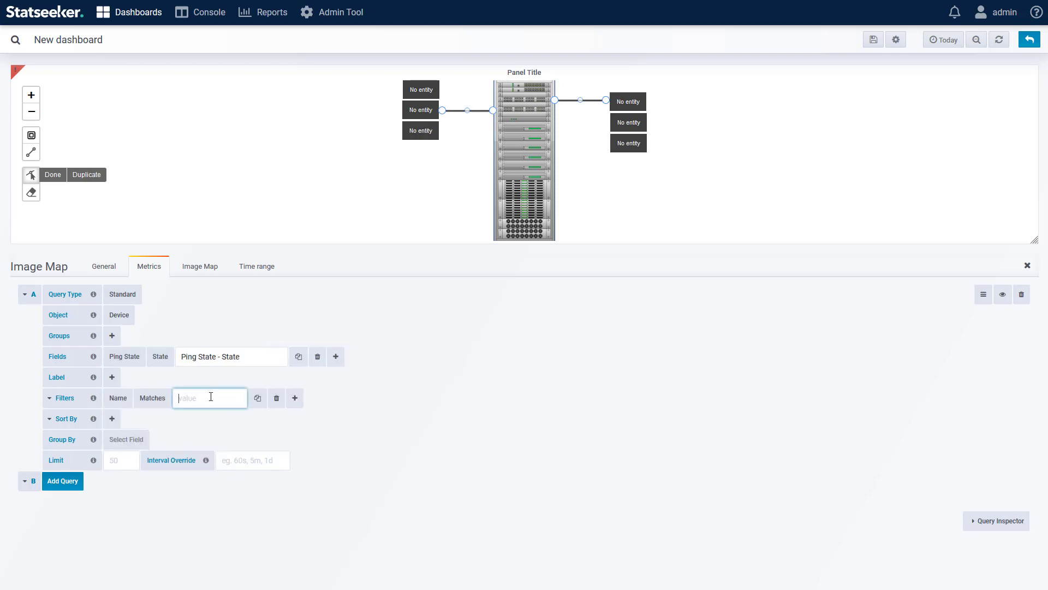
pyautogui.write('Chicago-swt')
pyautogui.click(344, 396)
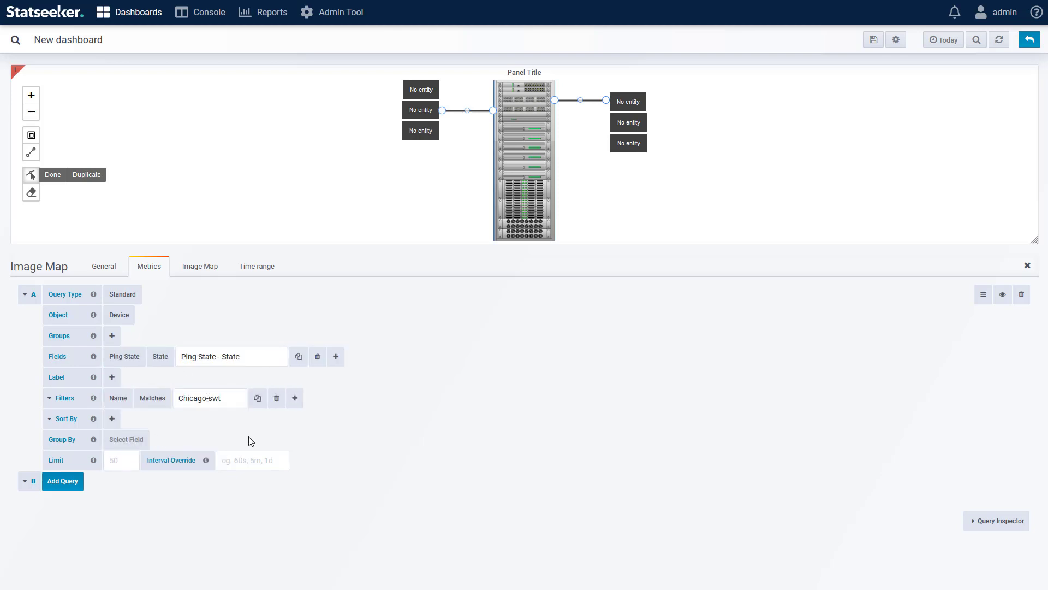
# Step: Collapse query A and add a second query, B, with CPU from Device Health as its object
pyautogui.click(25, 296)
pyautogui.click(60, 317)
pyautogui.click(110, 335)
pyautogui.moveTo(164, 398)
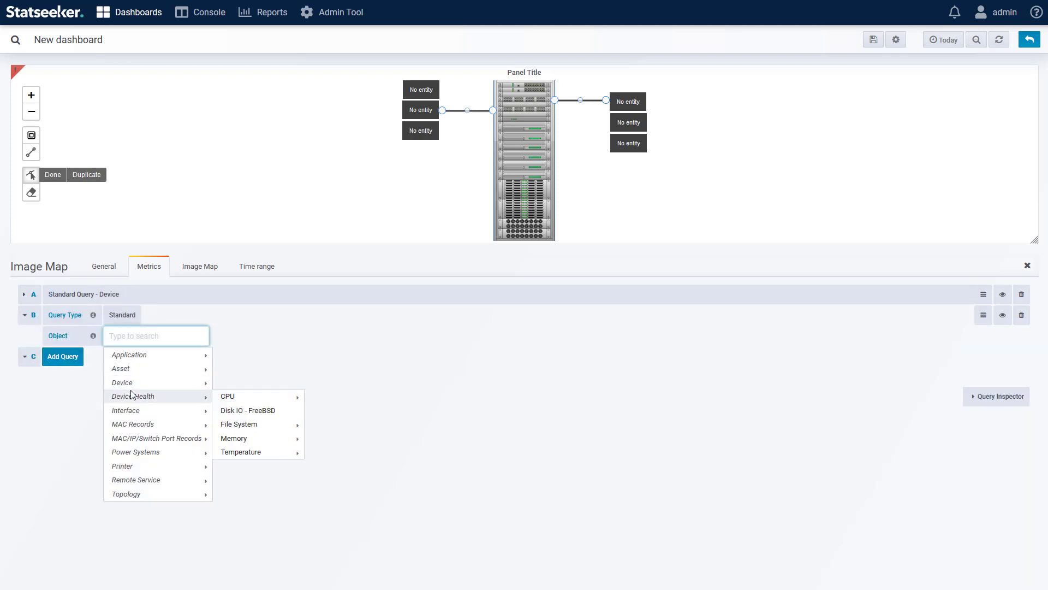
pyautogui.click(234, 399)
# Step: Add the Load Percentage timeseries field to query B with the Current format
pyautogui.click(111, 377)
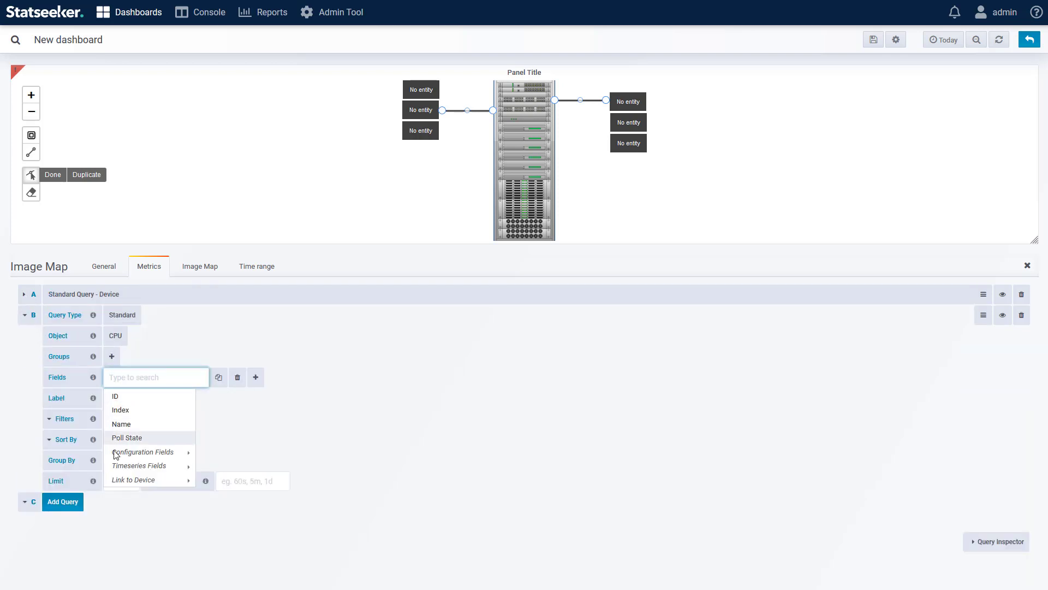
pyautogui.moveTo(159, 463)
pyautogui.click(243, 466)
pyautogui.click(184, 372)
pyautogui.click(186, 451)
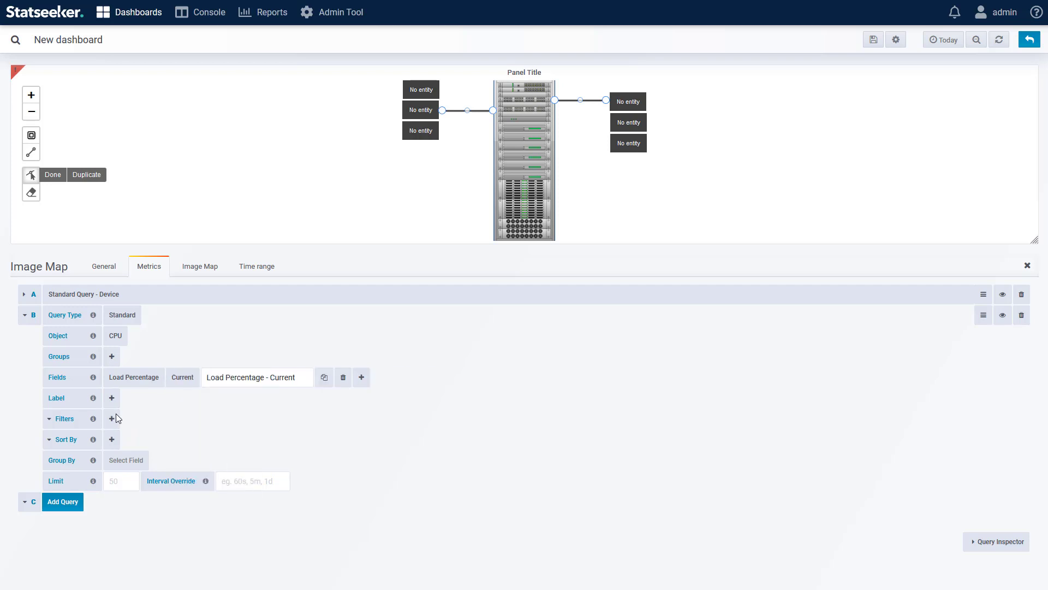
# Step: Filter query B by Link to Device -> Name matching Chicago-swt
pyautogui.click(111, 418)
pyautogui.moveTo(181, 522)
pyautogui.click(213, 548)
pyautogui.click(204, 462)
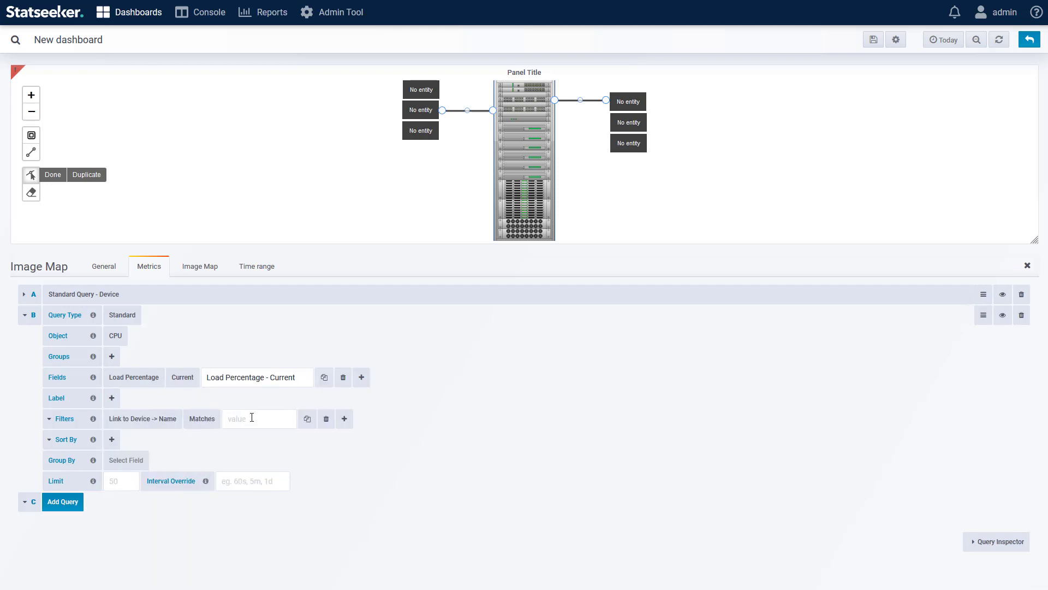
pyautogui.write('Chicago-swt')
pyautogui.press('Return')
# Step: Group query B by Link to Device -> Name and collapse the query
pyautogui.click(148, 459)
pyautogui.moveTo(201, 571)
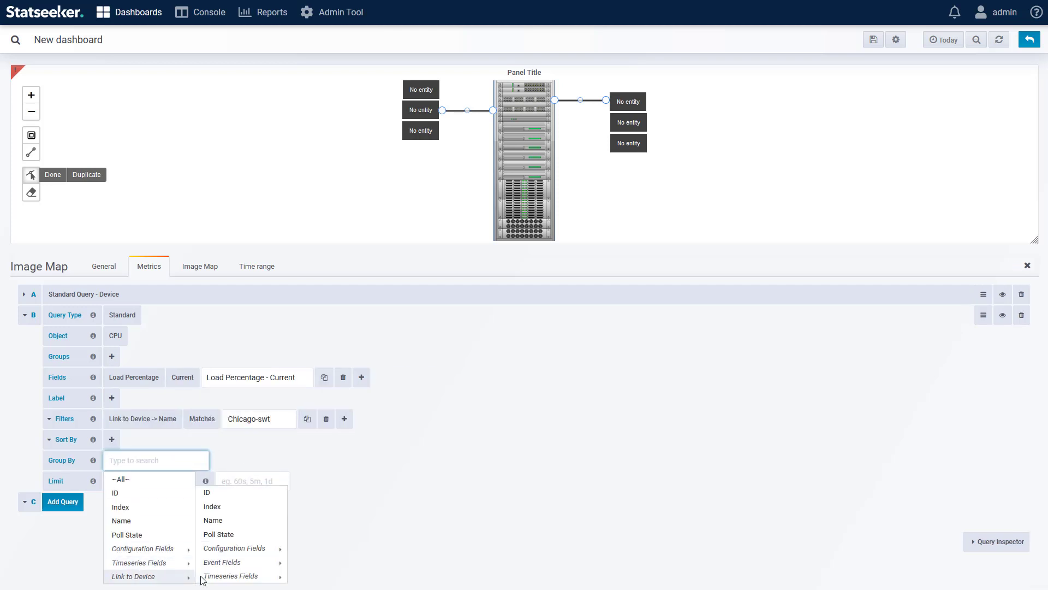
pyautogui.click(210, 522)
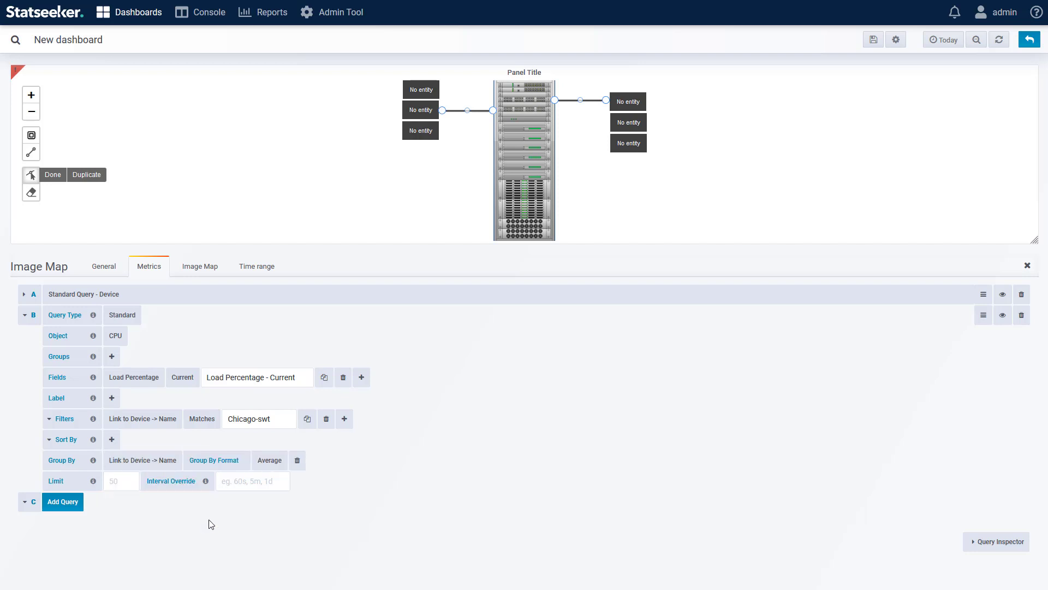
pyautogui.click(25, 316)
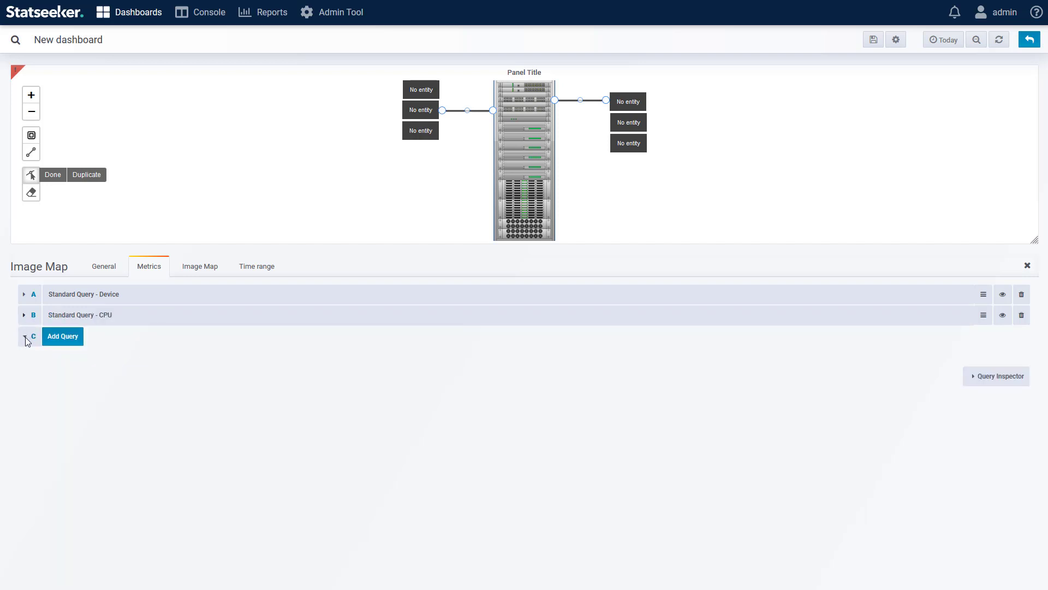
# Step: Add query C with Temperature as its object and the Celsius field in Current format
pyautogui.click(65, 343)
pyautogui.click(112, 357)
pyautogui.click(238, 475)
pyautogui.click(112, 399)
pyautogui.click(215, 487)
pyautogui.click(155, 397)
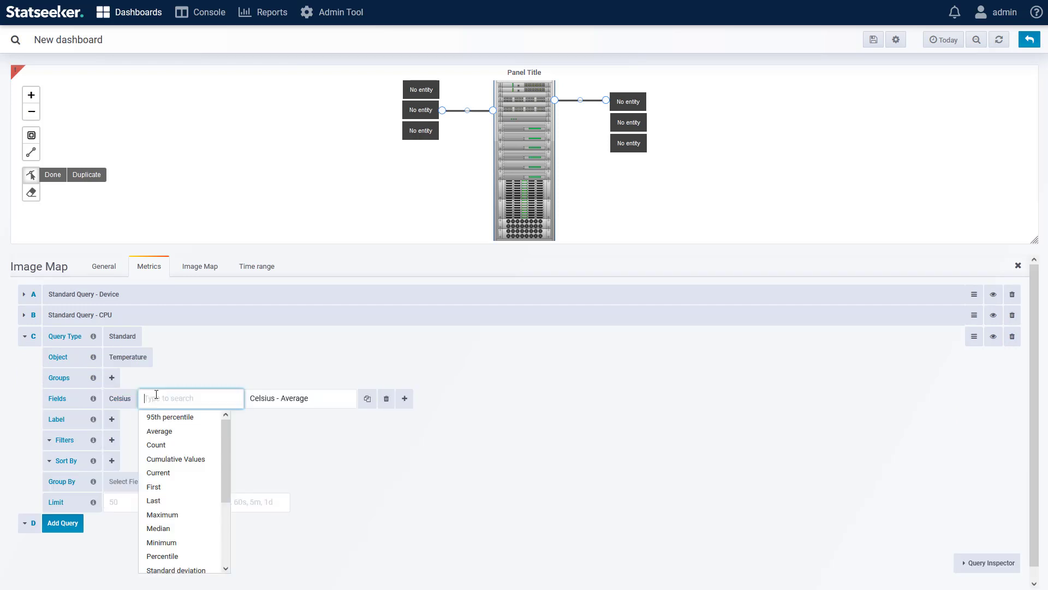
pyautogui.click(159, 472)
# Step: Filter query C by Link to Device -> Name matching Chicago-swt
pyautogui.click(112, 440)
pyautogui.click(213, 494)
pyautogui.write('Chicago-swt')
# Step: Group query C by Link to Device -> Name and refresh the dashboard data
pyautogui.click(126, 481)
pyautogui.click(213, 536)
pyautogui.scroll(-1, 349, 470)
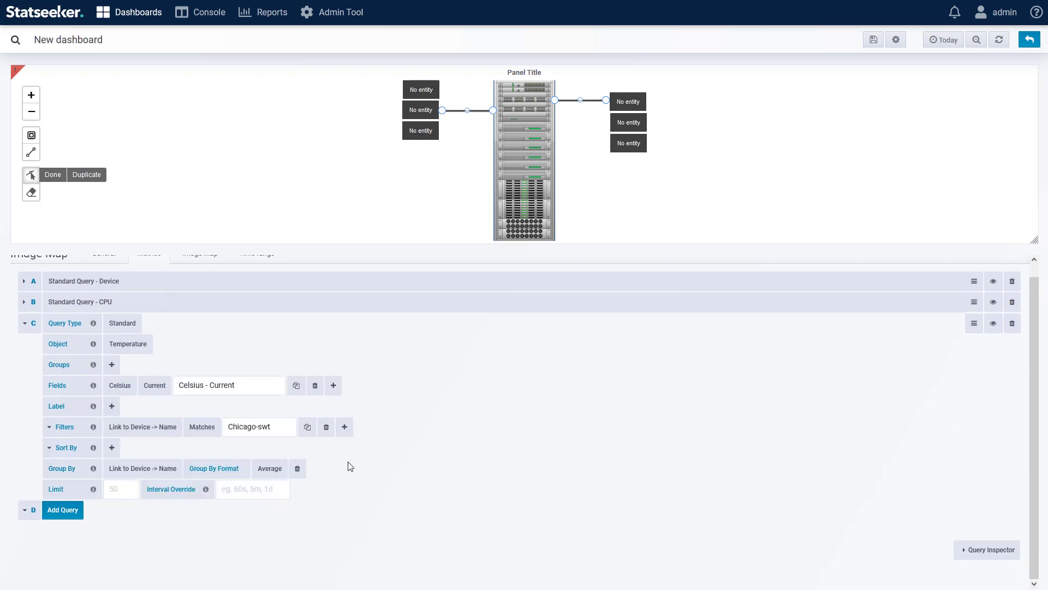
pyautogui.scroll(1, 558, 419)
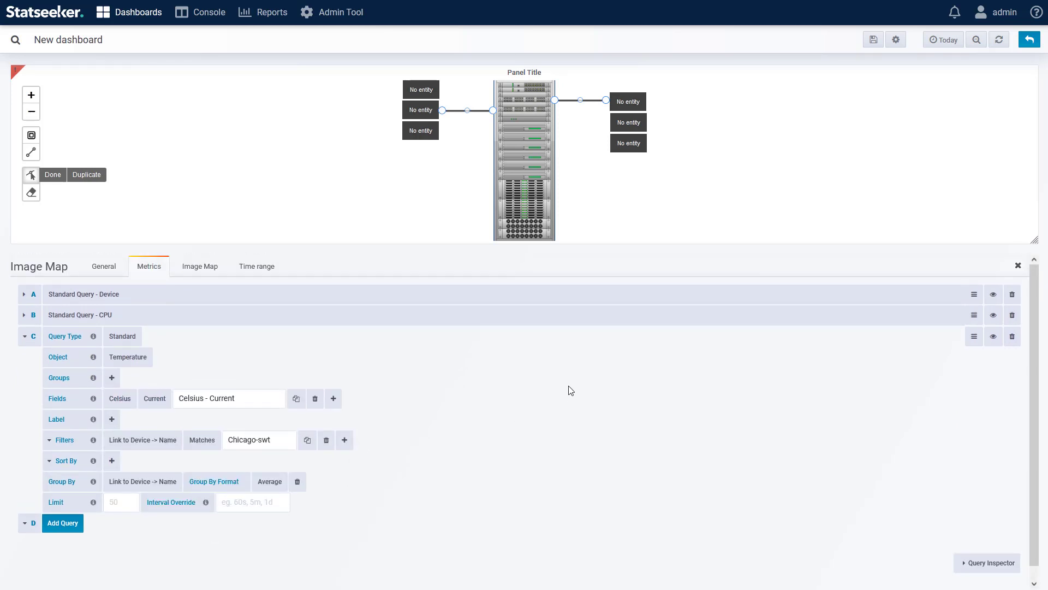
pyautogui.click(999, 40)
pyautogui.moveTo(16, 75)
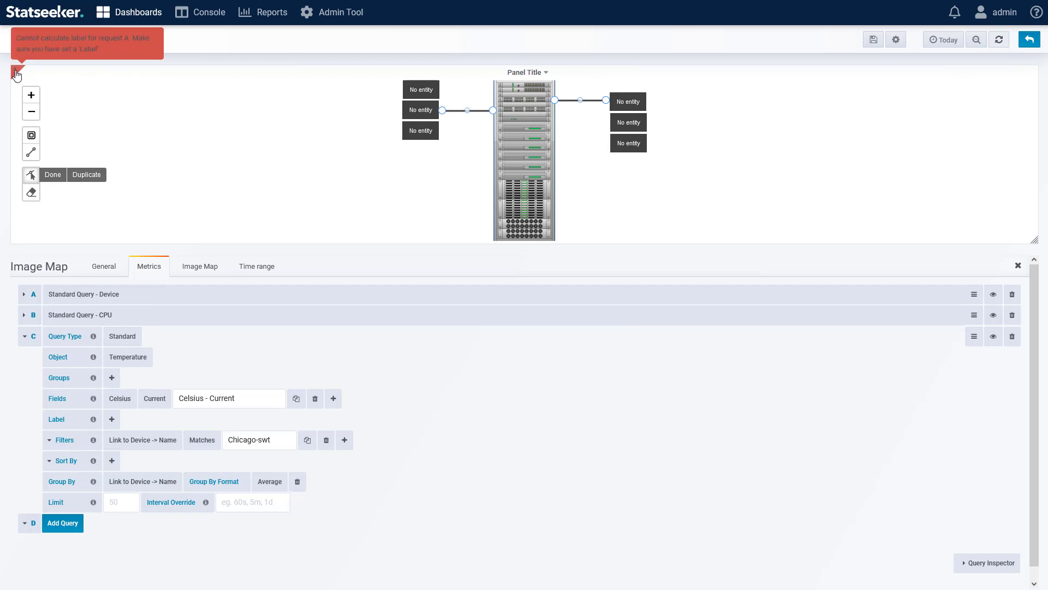
# Step: Expand query A and set its label to Name
pyautogui.click(24, 295)
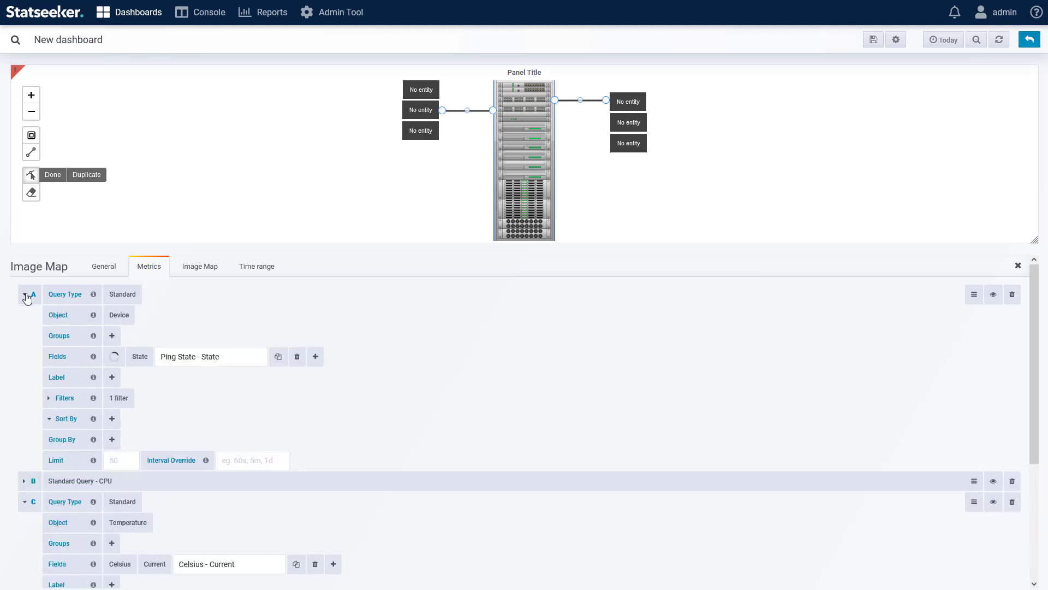
pyautogui.click(112, 377)
pyautogui.click(128, 425)
pyautogui.scroll(-2, 203, 416)
# Step: Expand query B and set its label to Link to Device -> Name
pyautogui.click(24, 383)
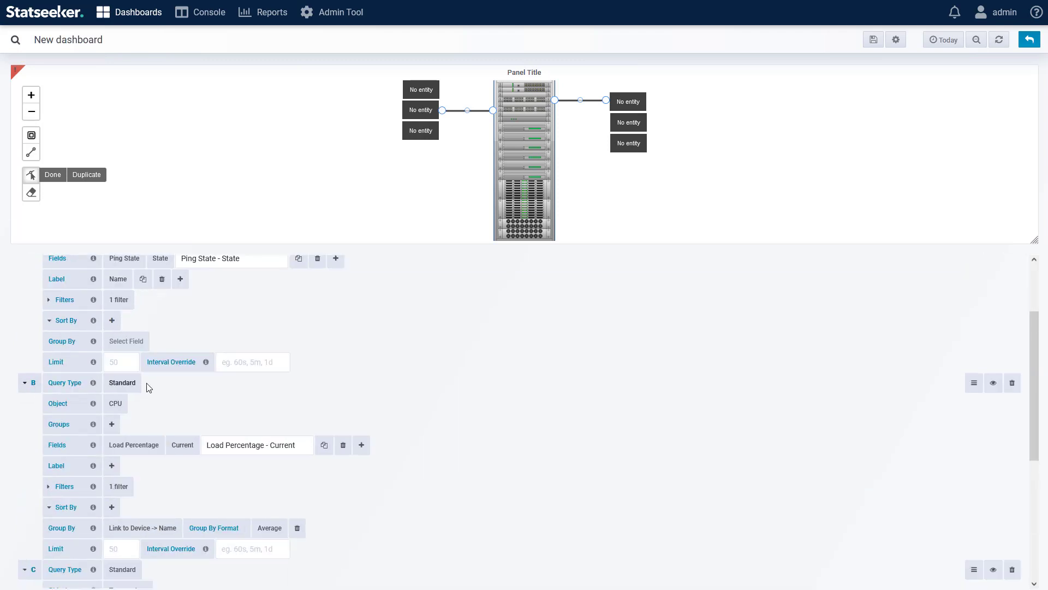
pyautogui.click(112, 465)
pyautogui.scroll(-4, 165, 475)
pyautogui.click(235, 346)
pyautogui.scroll(3, 270, 348)
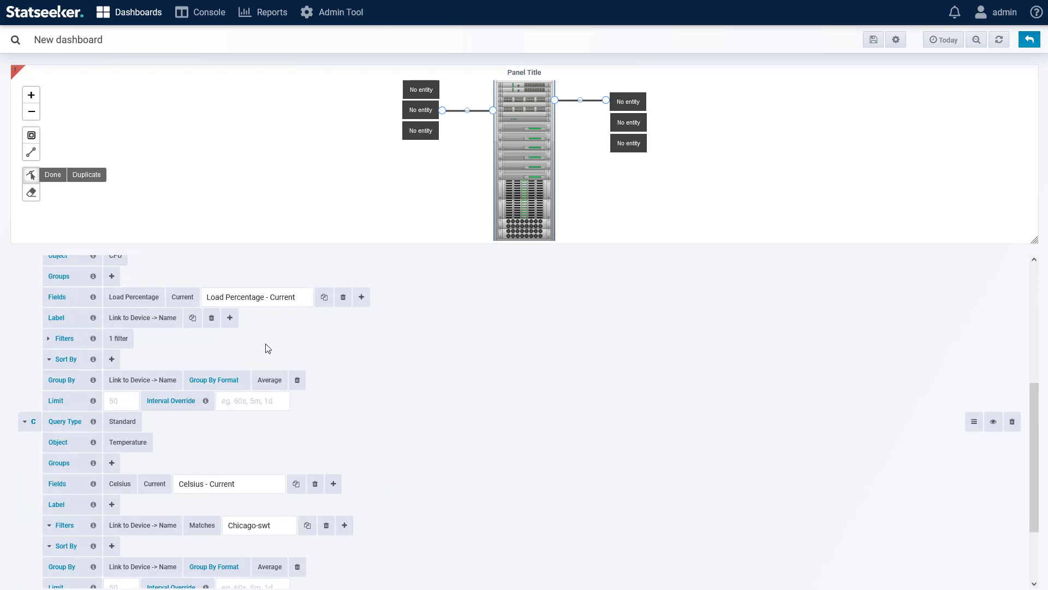
# Step: Set query C's label to Link to Device -> Name and refresh the dashboard data
pyautogui.click(111, 505)
pyautogui.scroll(-2, 114, 507)
pyautogui.moveTo(141, 508)
pyautogui.click(214, 537)
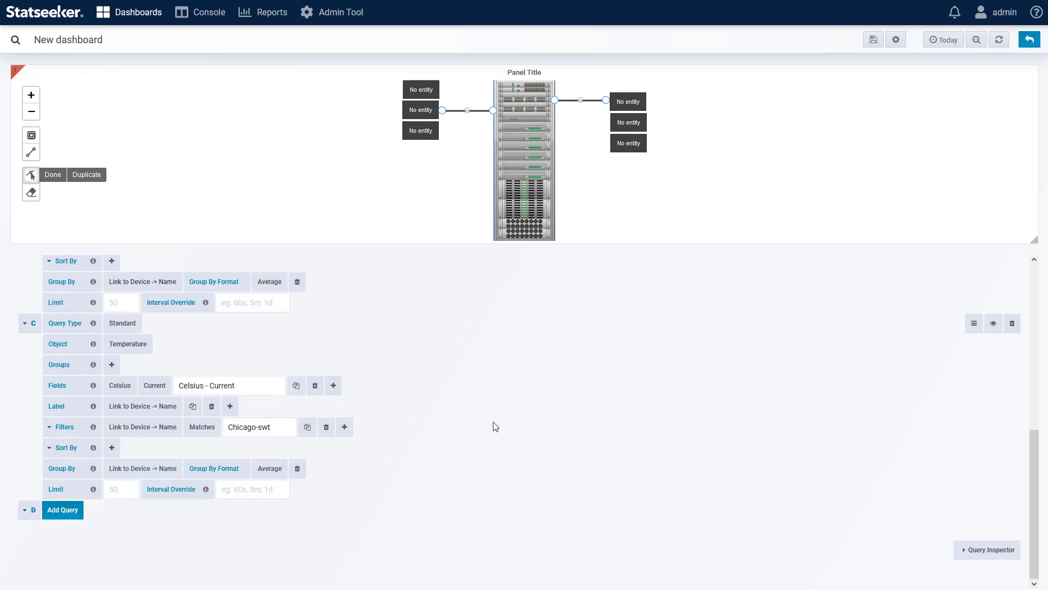
pyautogui.scroll(5, 495, 425)
pyautogui.click(998, 40)
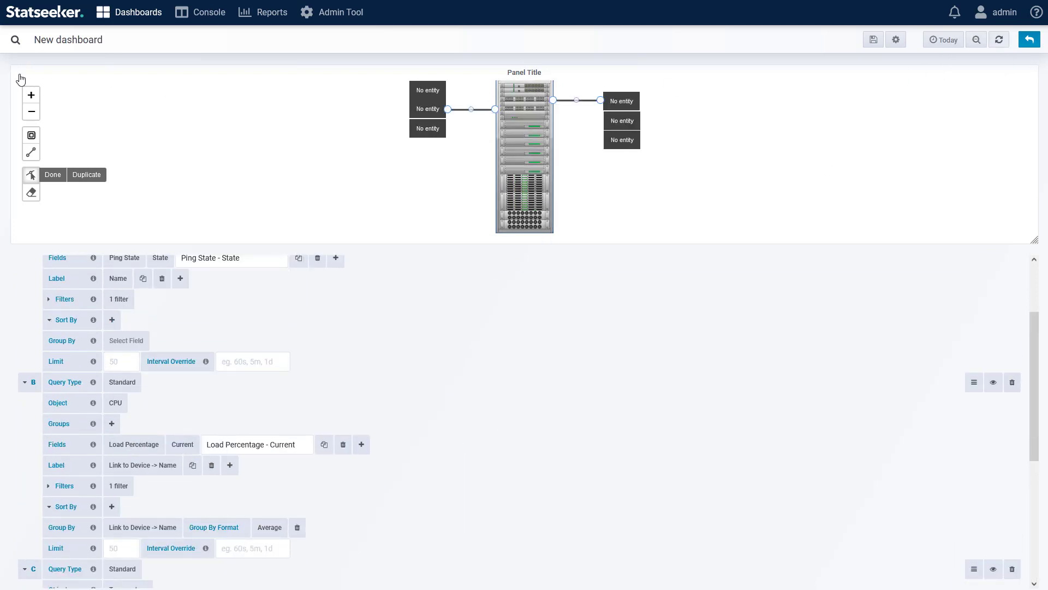
pyautogui.scroll(2, 355, 304)
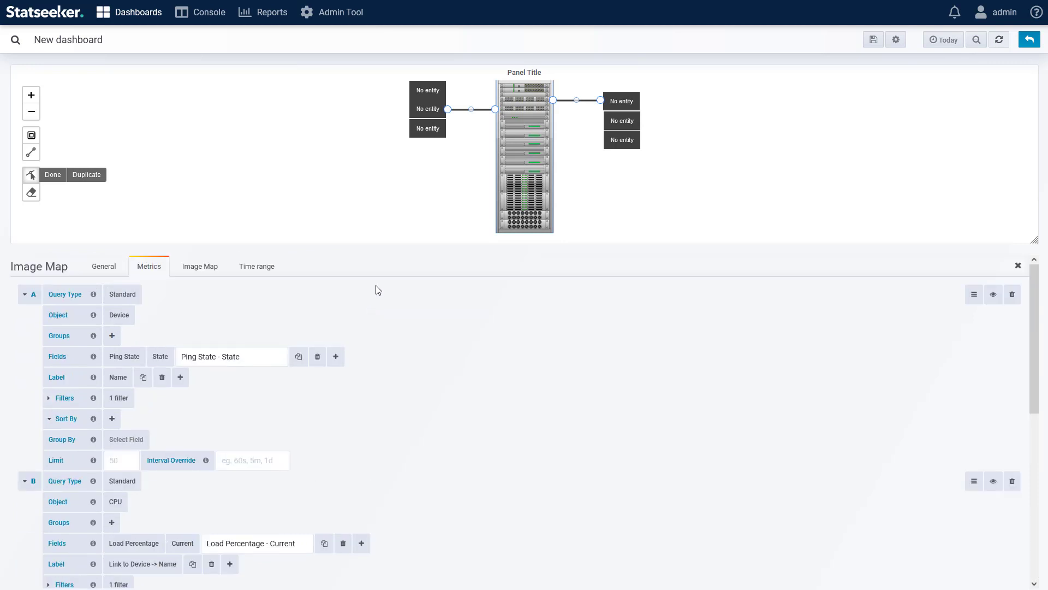
# Step: Assign query A and the entity Chicago-swt1 to the uppermost node on the rack's right side
pyautogui.click(621, 102)
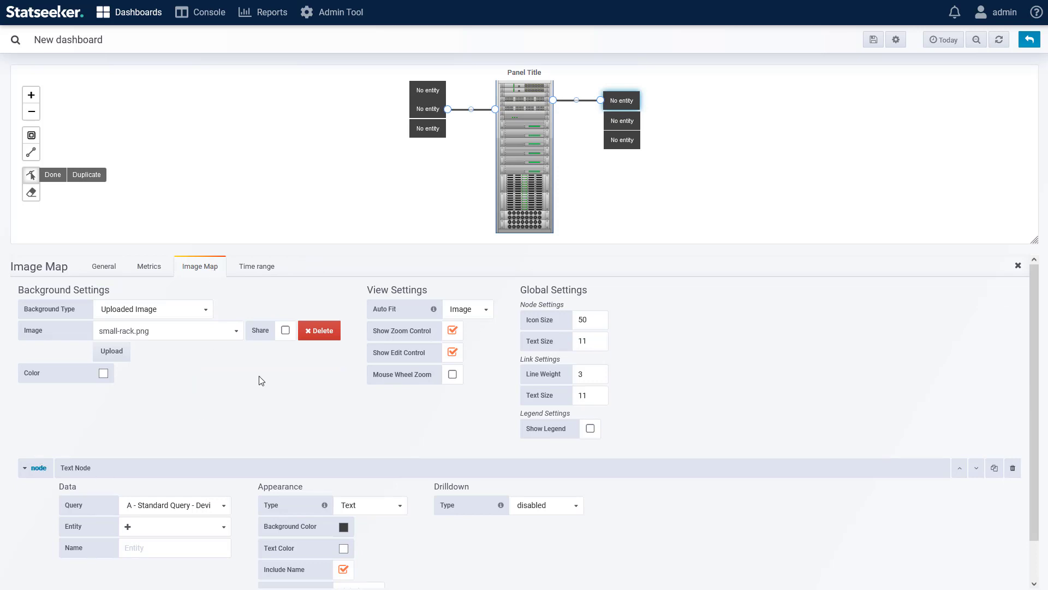
pyautogui.click(177, 509)
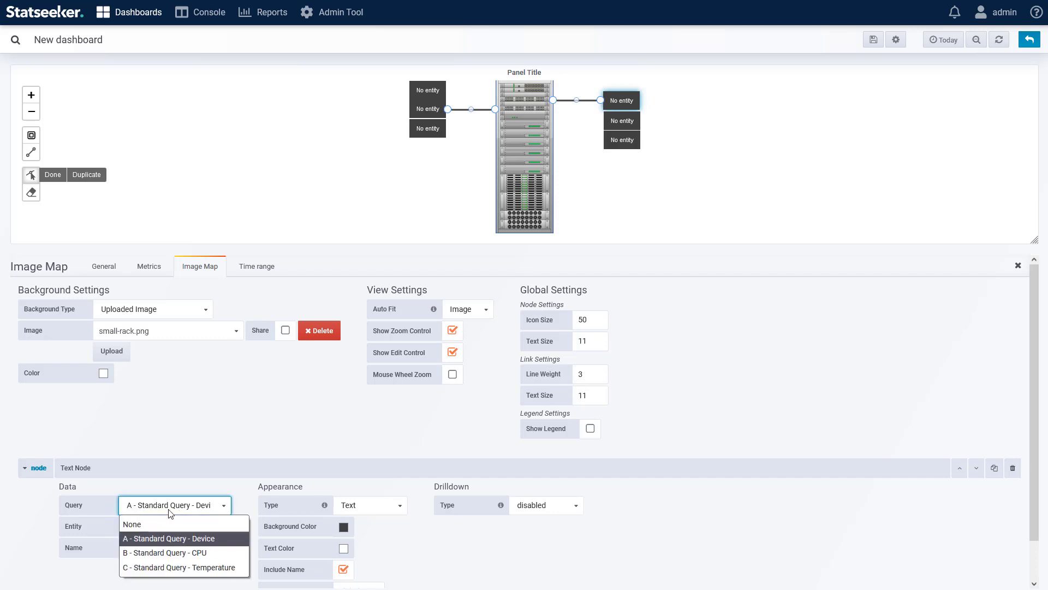
pyautogui.click(158, 538)
pyautogui.click(166, 527)
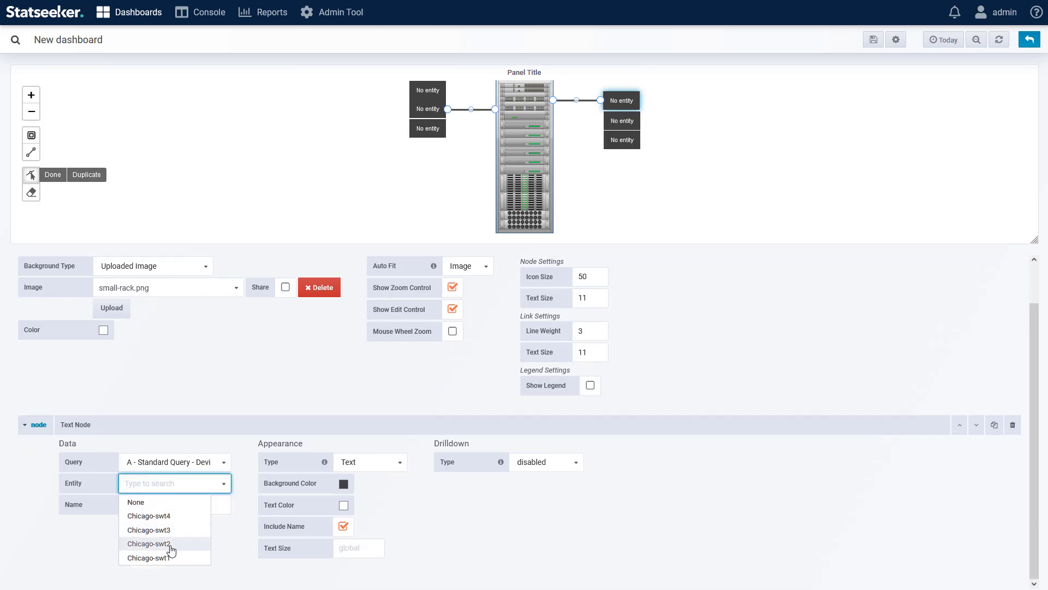
pyautogui.click(153, 558)
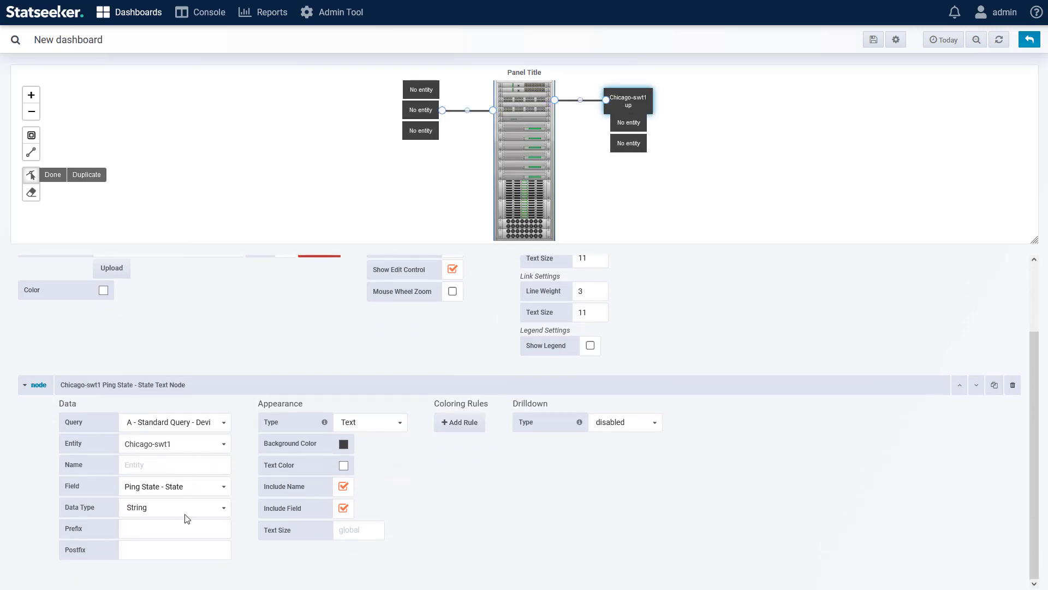
# Step: Set the Chicago-swt1 ping state node's prefix to Device
pyautogui.click(153, 529)
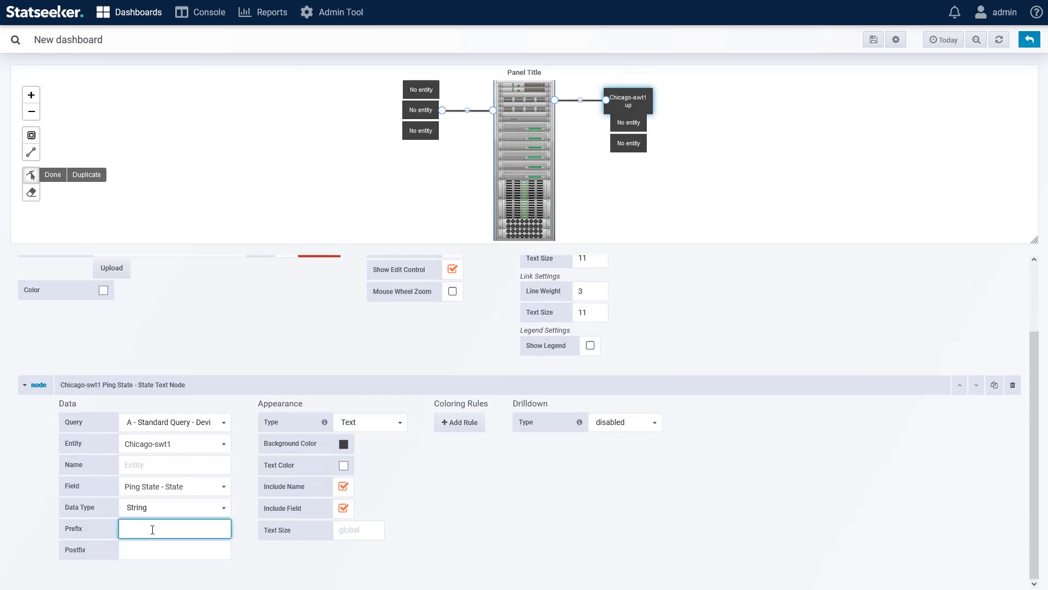
pyautogui.write('Device')
pyautogui.click(436, 476)
pyautogui.scroll(2, 509, 486)
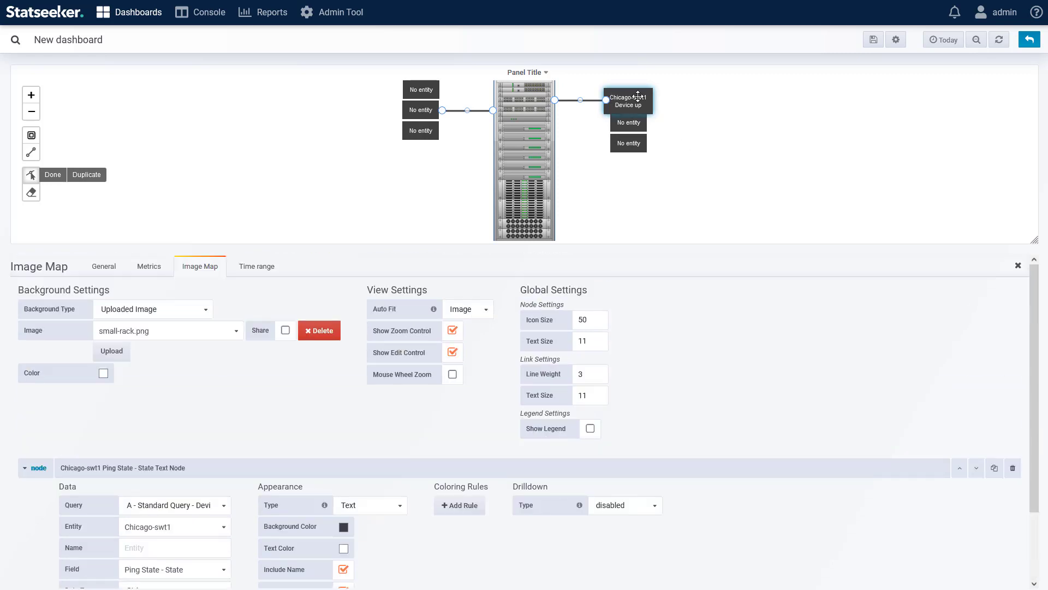
# Step: Toggle the ping state node's Include Name and Include Field options off and back on
pyautogui.scroll(-2, 407, 544)
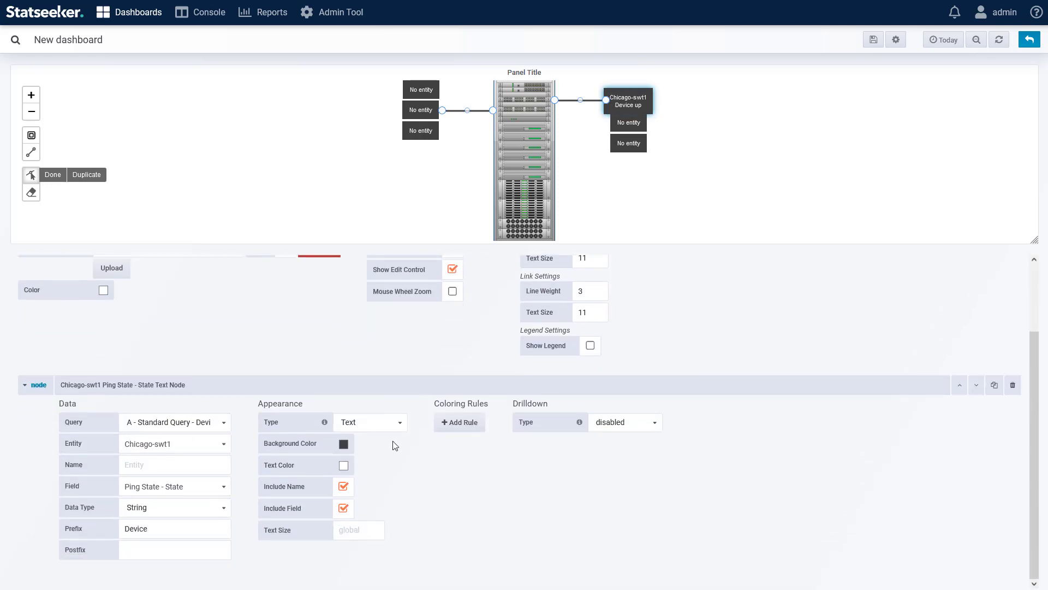
pyautogui.click(344, 486)
pyautogui.click(343, 486)
pyautogui.click(344, 508)
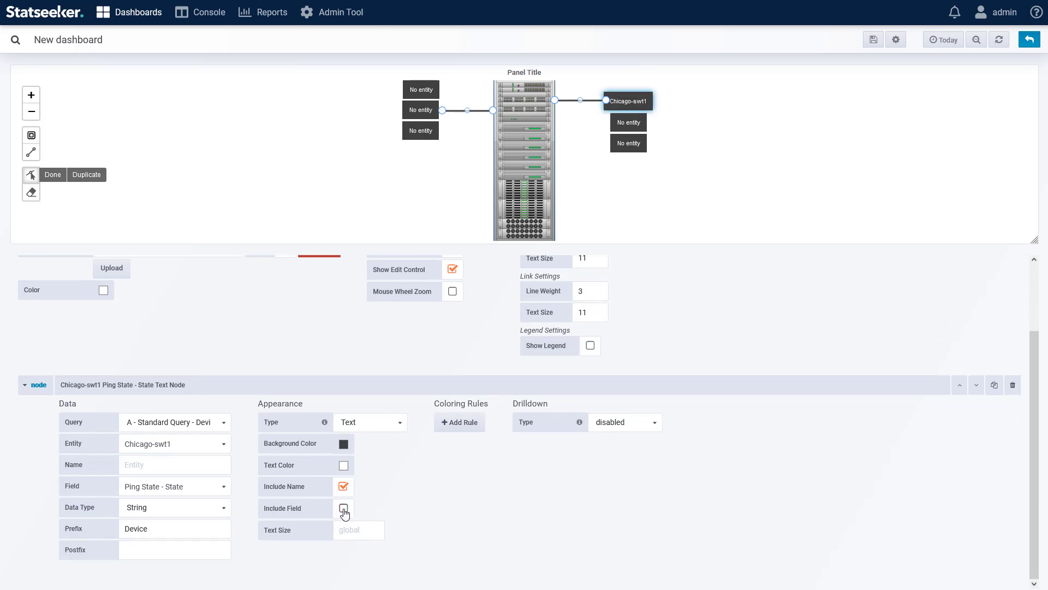
pyautogui.click(343, 508)
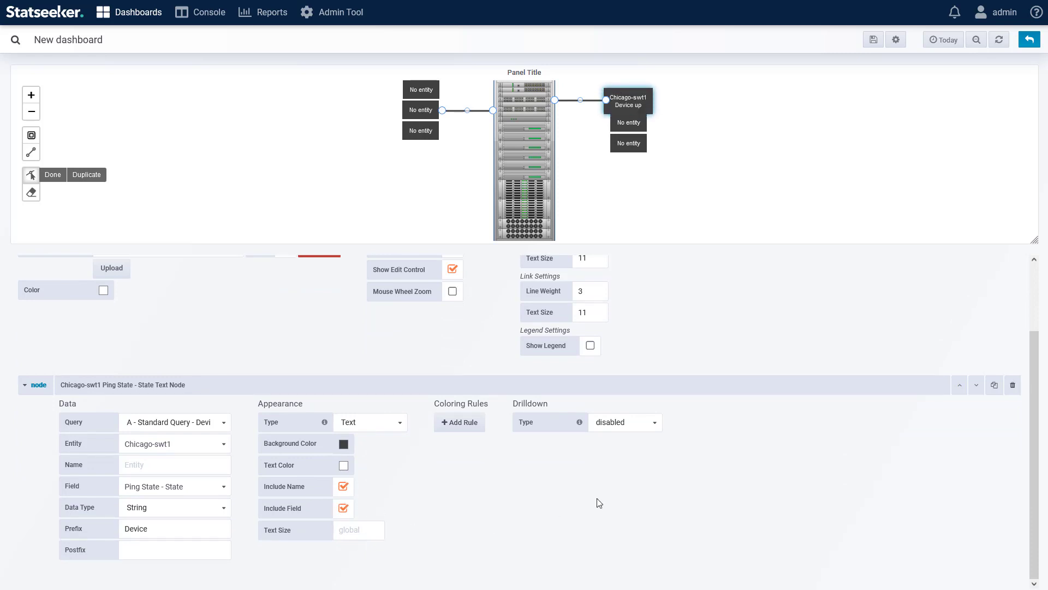
pyautogui.scroll(2, 647, 469)
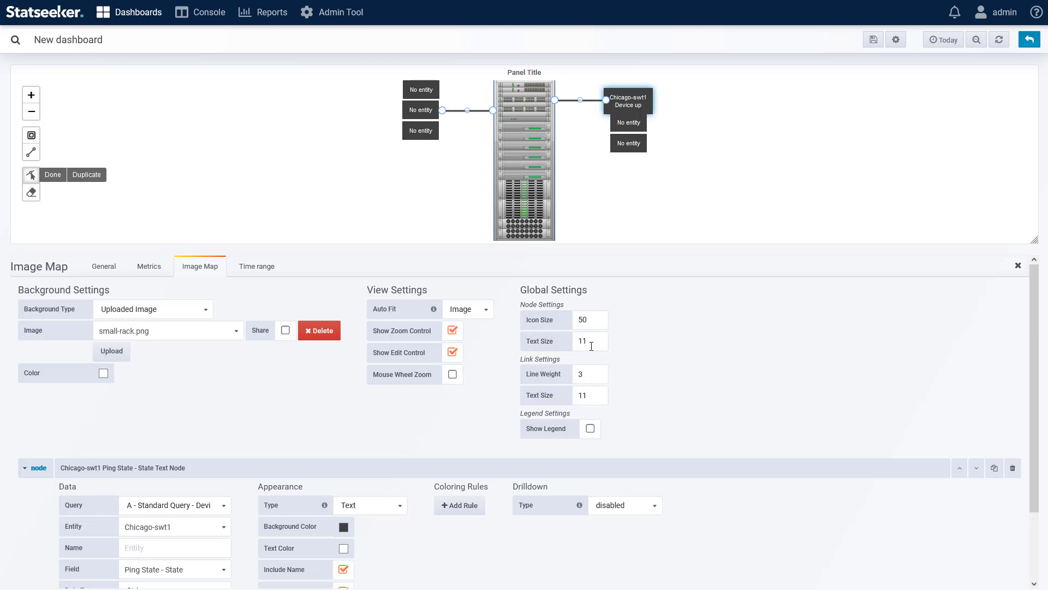
pyautogui.scroll(-1, 404, 540)
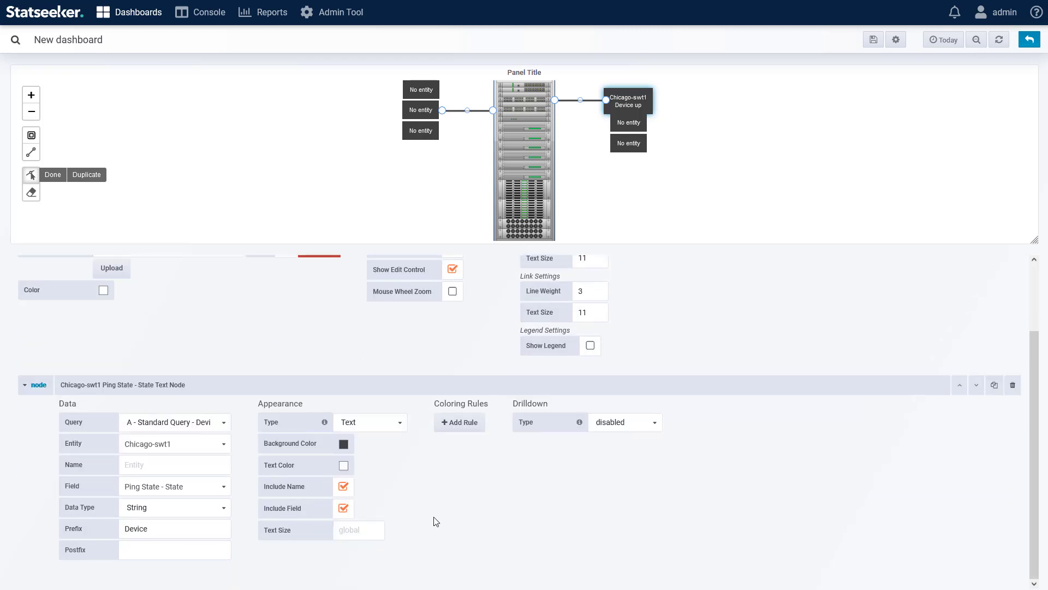
# Step: Add a Value Map coloring rule to the ping state node that maps up to the text UP
pyautogui.click(462, 425)
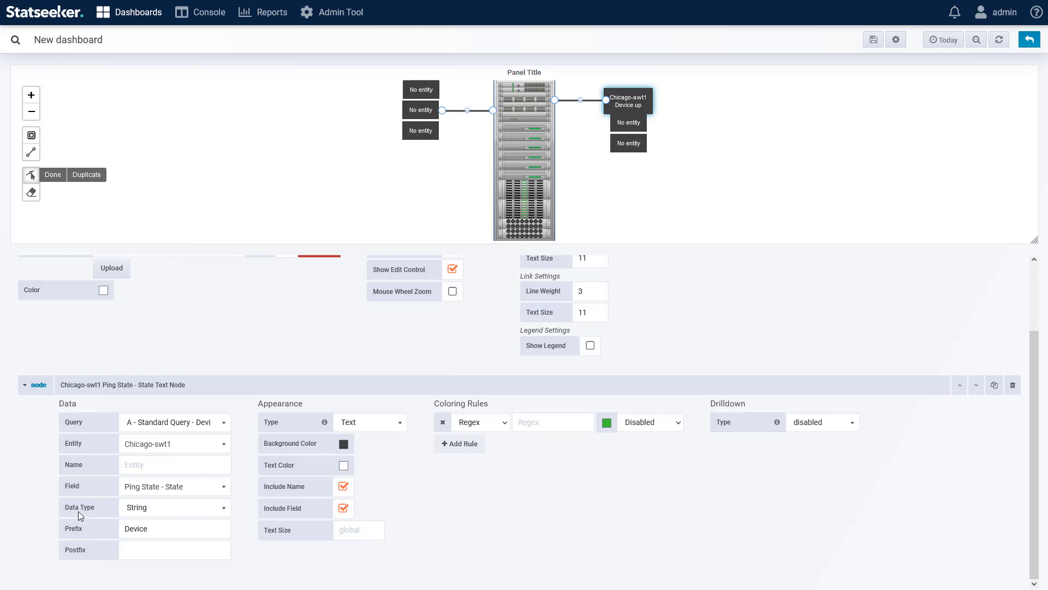
pyautogui.click(496, 428)
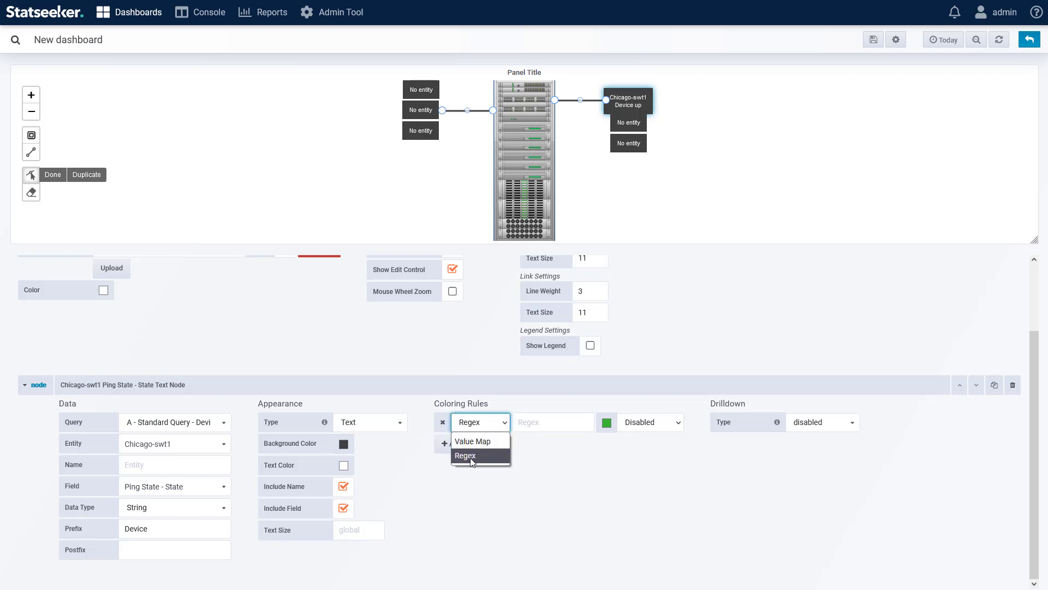
pyautogui.click(476, 441)
pyautogui.click(532, 422)
pyautogui.write('u')
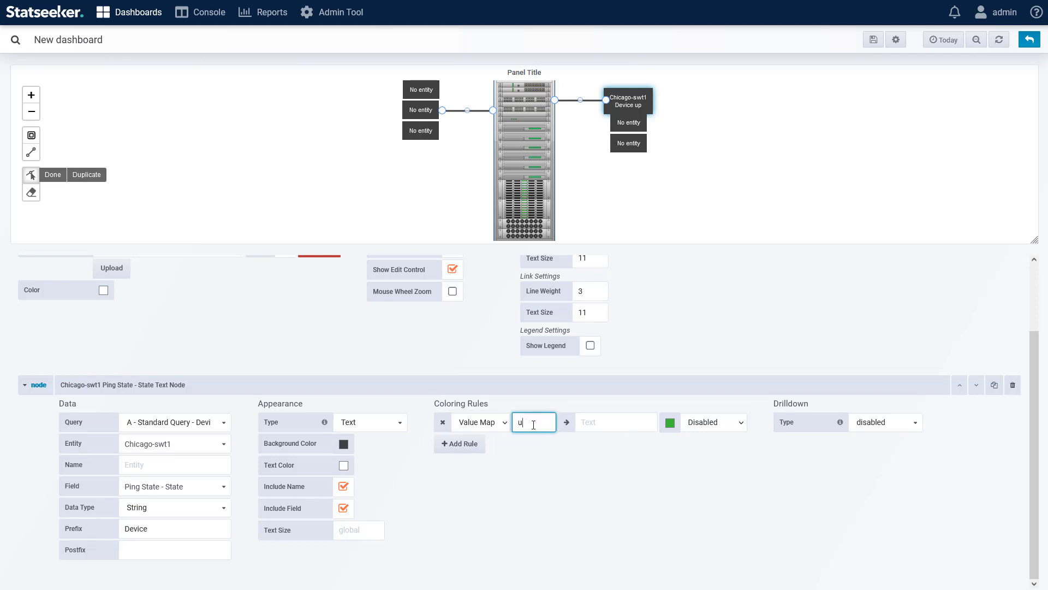
pyautogui.write('p')
pyautogui.click(617, 422)
pyautogui.write('UP')
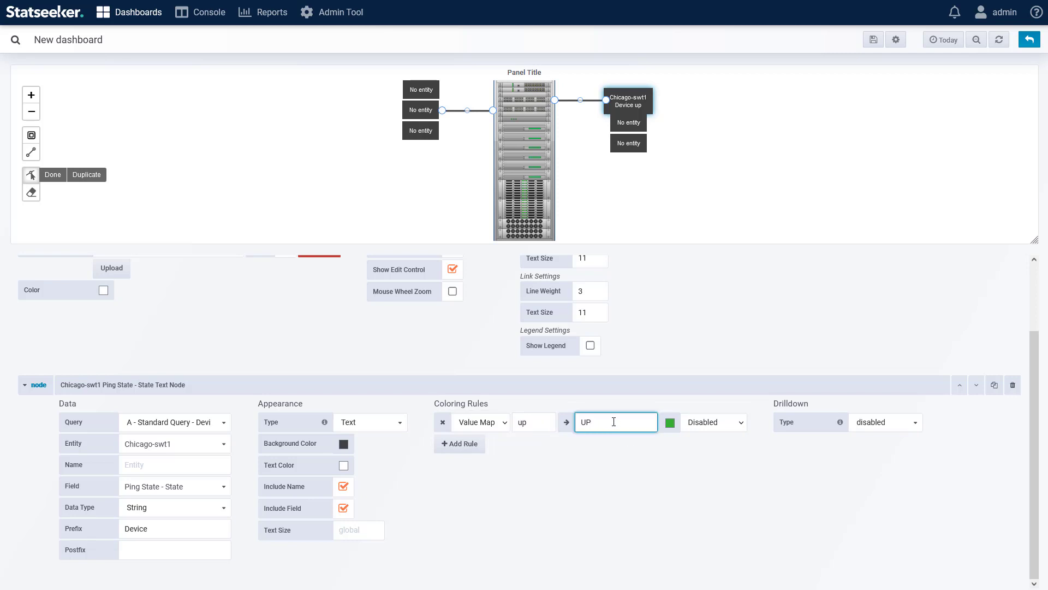
# Step: Give the up rule a darker green color and apply it to the node's Background
pyautogui.click(670, 423)
pyautogui.click(664, 369)
pyautogui.click(714, 422)
pyautogui.click(705, 449)
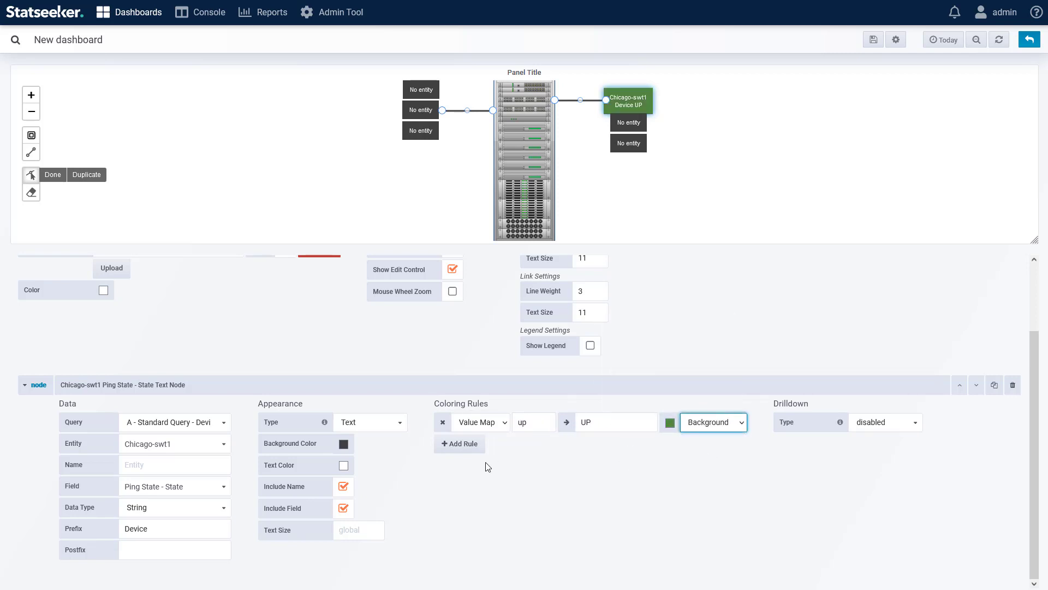
# Step: Add a second Value Map coloring rule that maps down to the text Down
pyautogui.click(483, 464)
pyautogui.click(482, 447)
pyautogui.click(482, 463)
pyautogui.click(528, 444)
pyautogui.write('down')
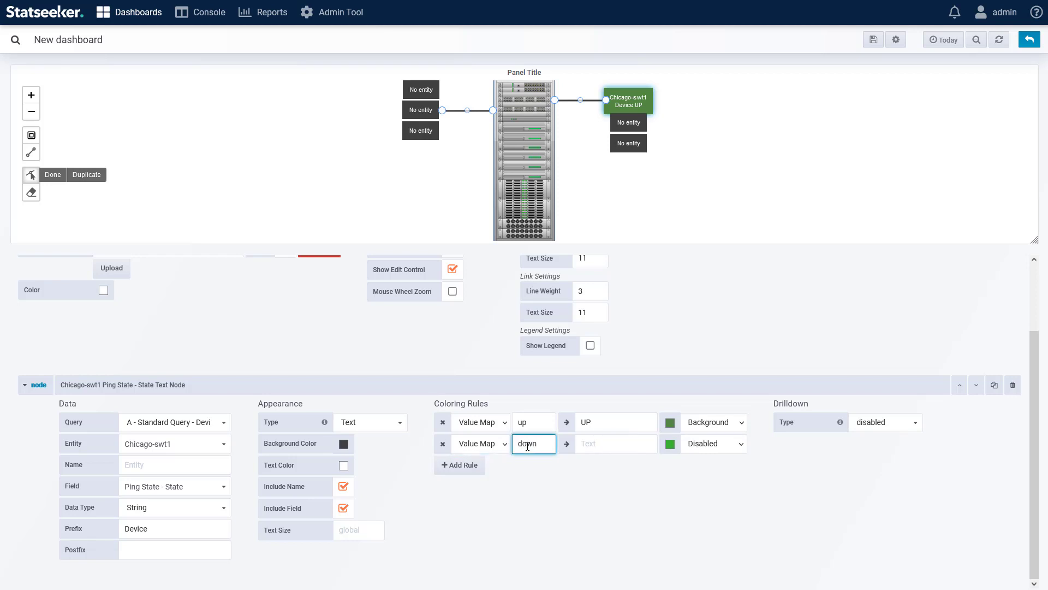
pyautogui.click(611, 449)
pyautogui.write('Down')
# Step: Apply the down rule to the node's Background with the dark red color #890f02
pyautogui.click(714, 447)
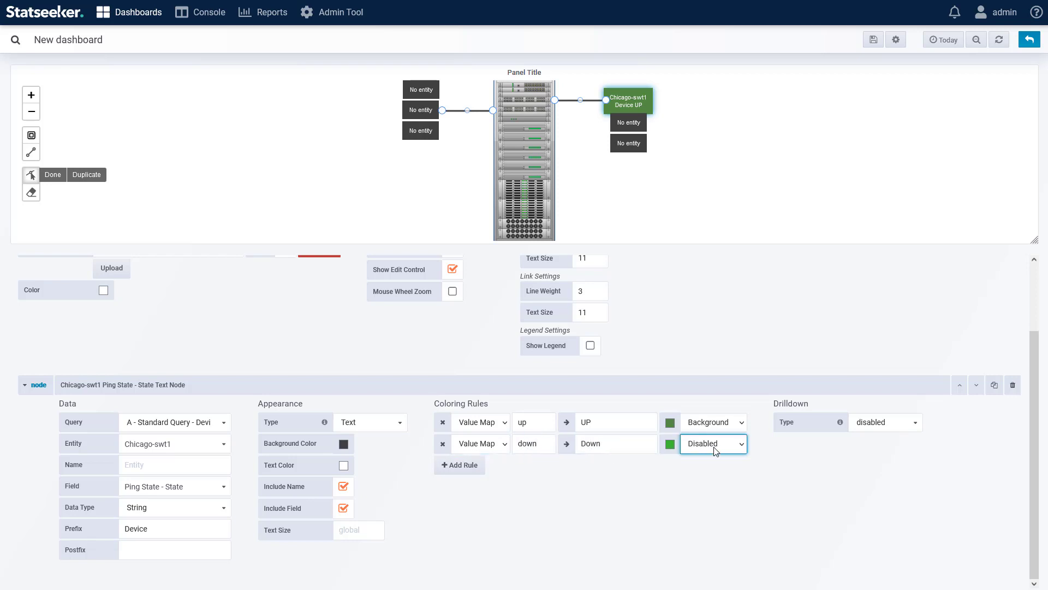
pyautogui.click(716, 451)
pyautogui.click(670, 443)
pyautogui.click(617, 380)
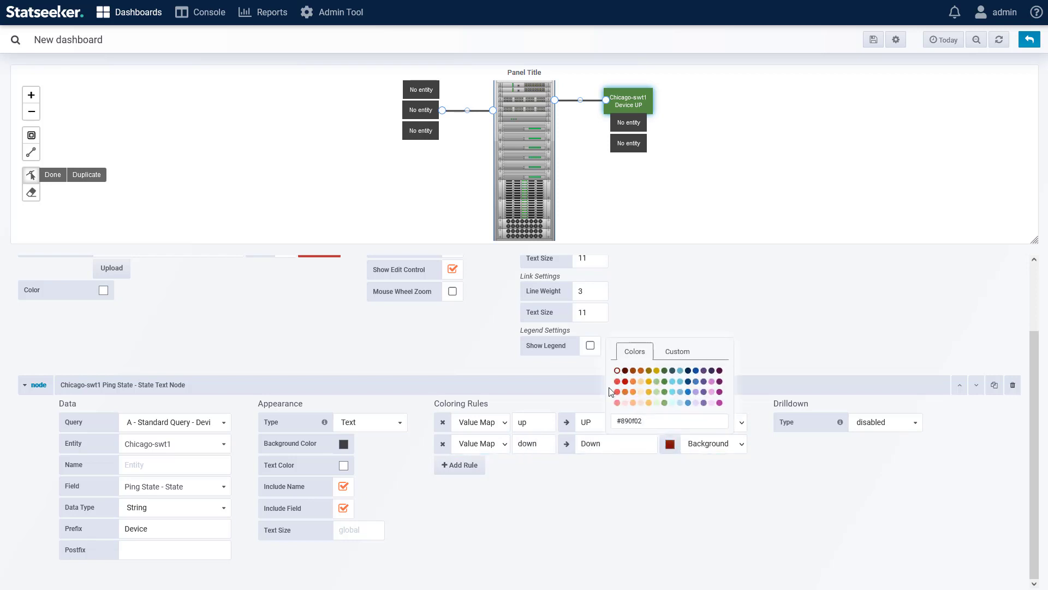
pyautogui.click(588, 490)
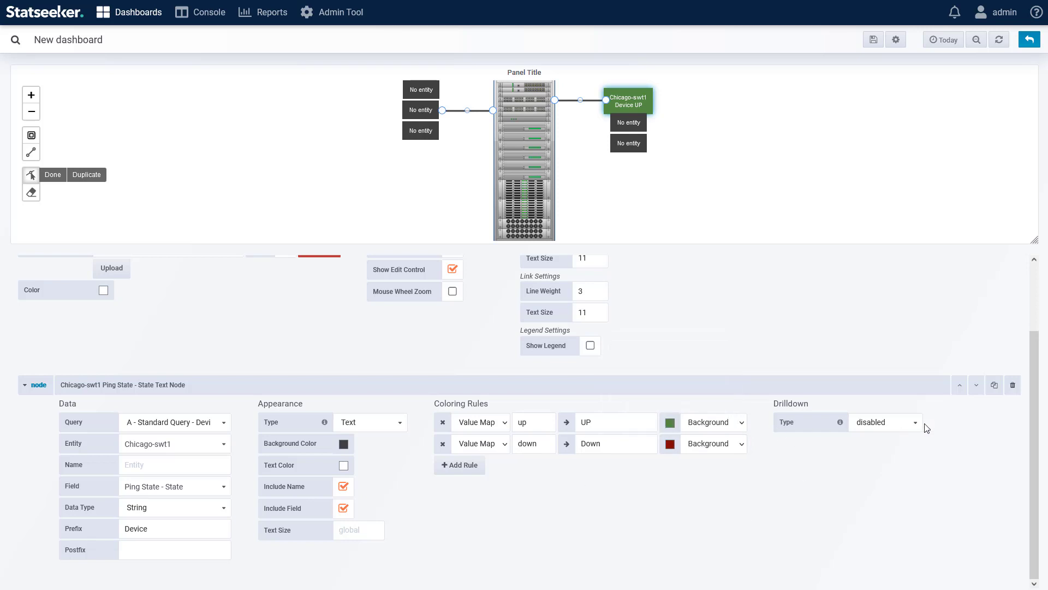
# Step: Check the drilldown types available for the ping state node
pyautogui.click(871, 429)
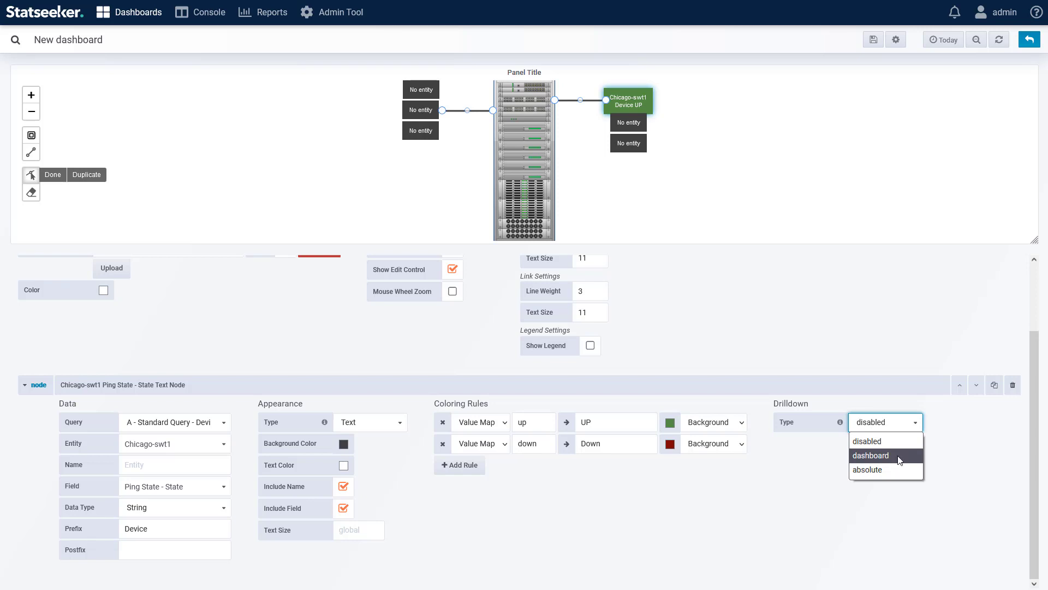
pyautogui.click(817, 474)
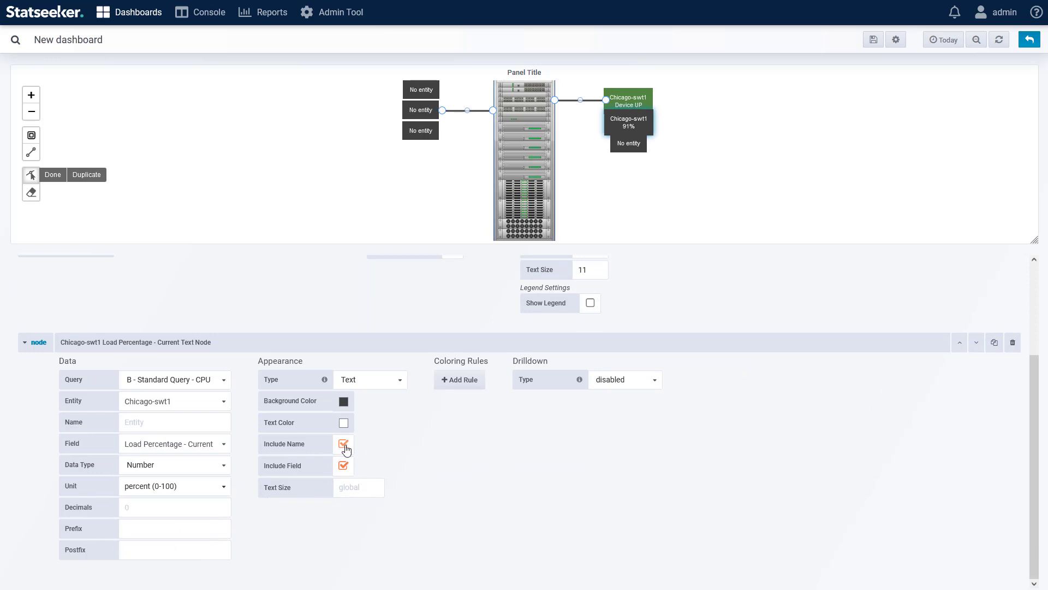
# Step: Add Range coloring rules to the Chicago-swt1 CPU load node: up to 75 in green and 75 to 85 in orange, both on Background
pyautogui.click(653, 380)
pyautogui.write('75')
pyautogui.click(461, 402)
pyautogui.write('75')
pyautogui.click(644, 405)
pyautogui.write('85')
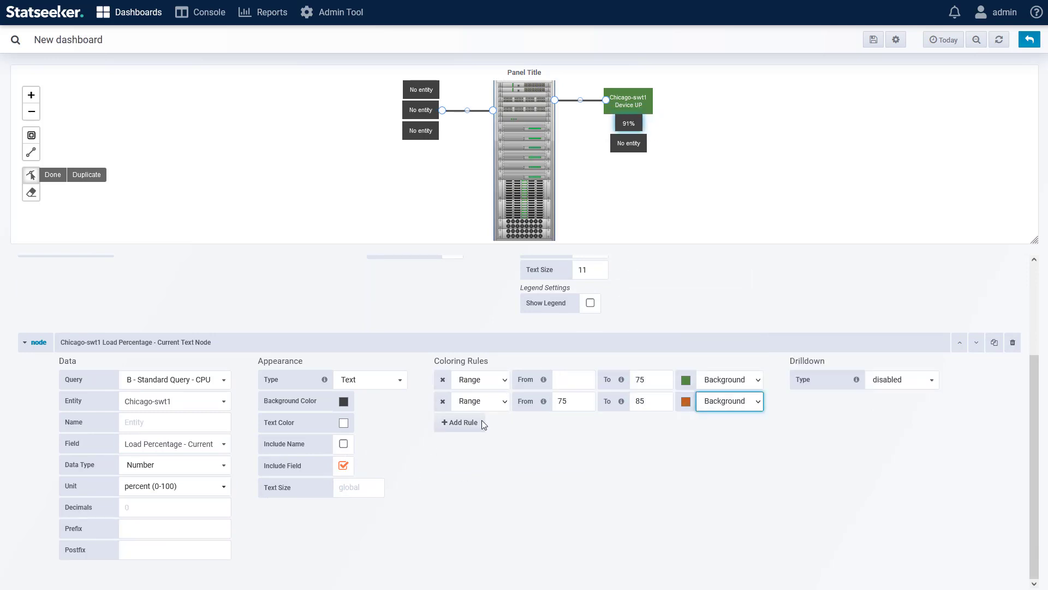
# Step: Add a third Range coloring rule from 85 upward in dark red on the Chicago-swt1 CPU load node's Background
pyautogui.click(472, 424)
pyautogui.write('85')
pyautogui.click(686, 424)
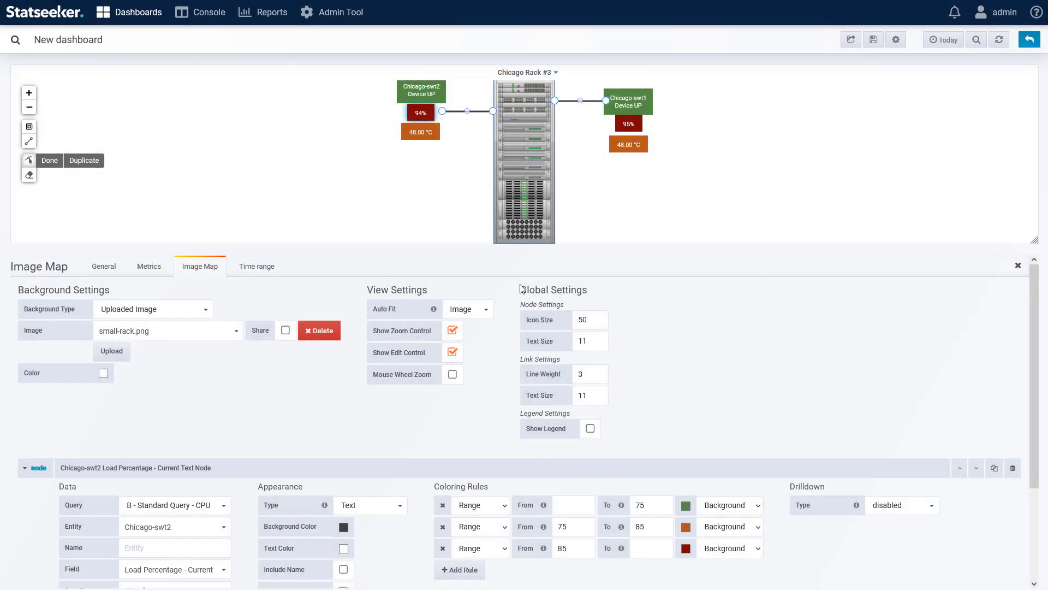
# Step: Hide the rack map's edit control and save the dashboard as Chicago Rack #3 in the General folder
pyautogui.click(452, 352)
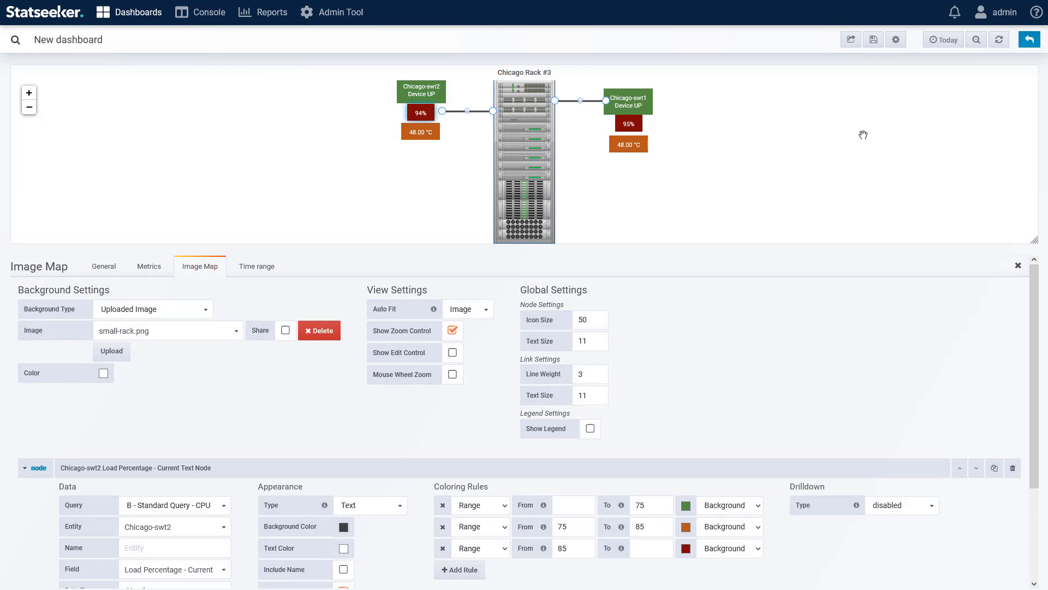
pyautogui.click(1029, 41)
pyautogui.click(873, 39)
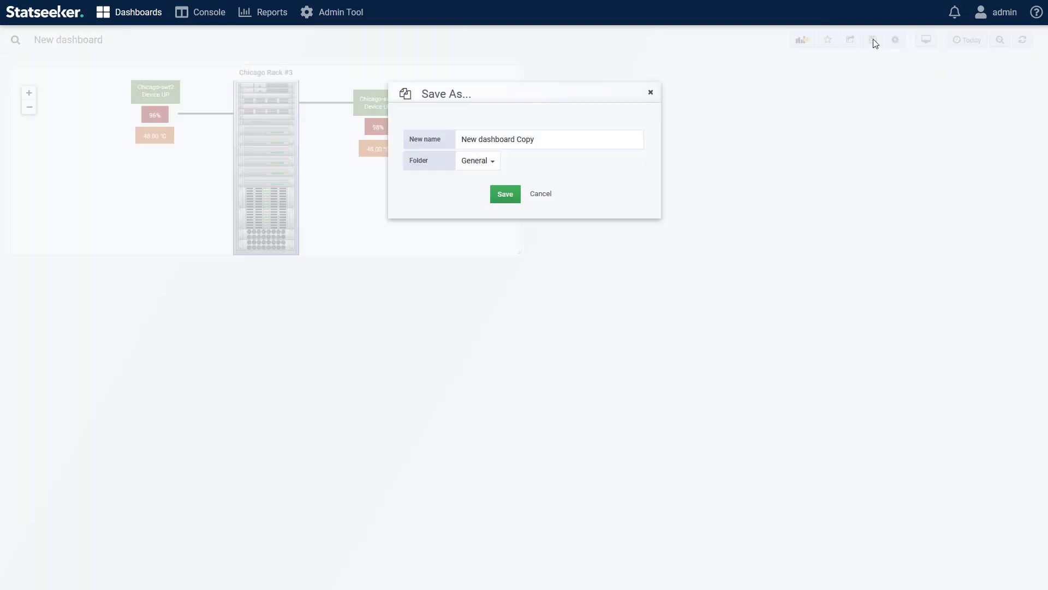
pyautogui.write('Chicago Rack #3')
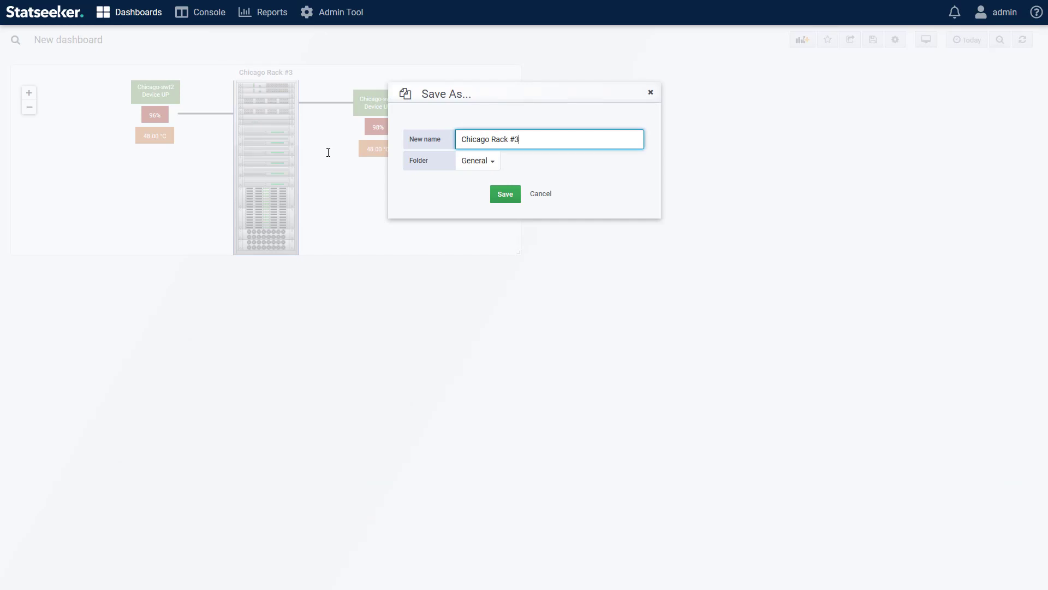
pyautogui.click(502, 194)
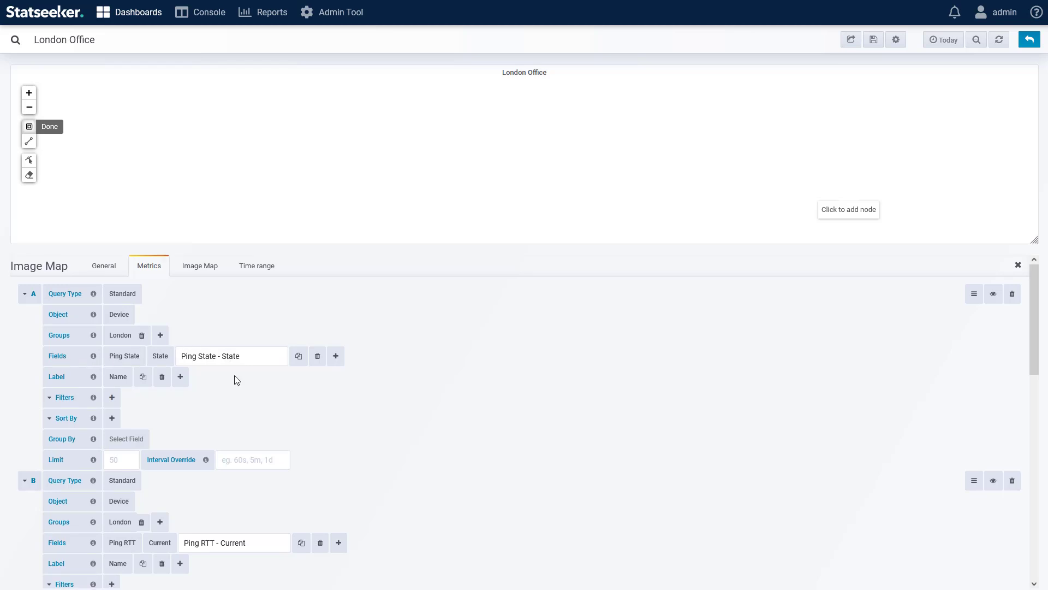
# Step: Add a node to the London Office map and assign it query A - Standard Query - Device
pyautogui.scroll(-3, 236, 379)
pyautogui.scroll(-3, 219, 410)
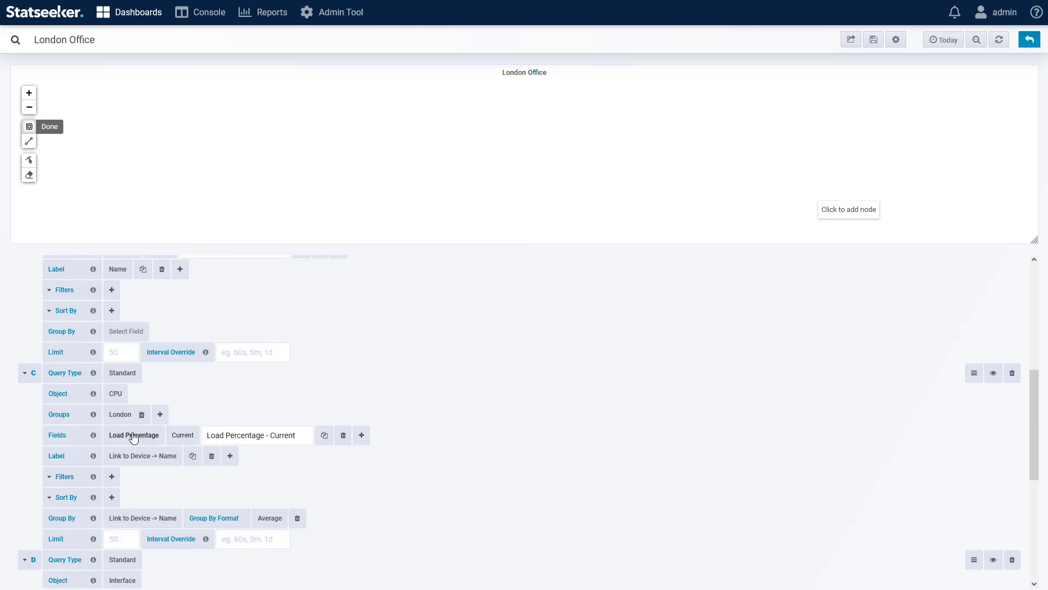
pyautogui.scroll(-5, 134, 438)
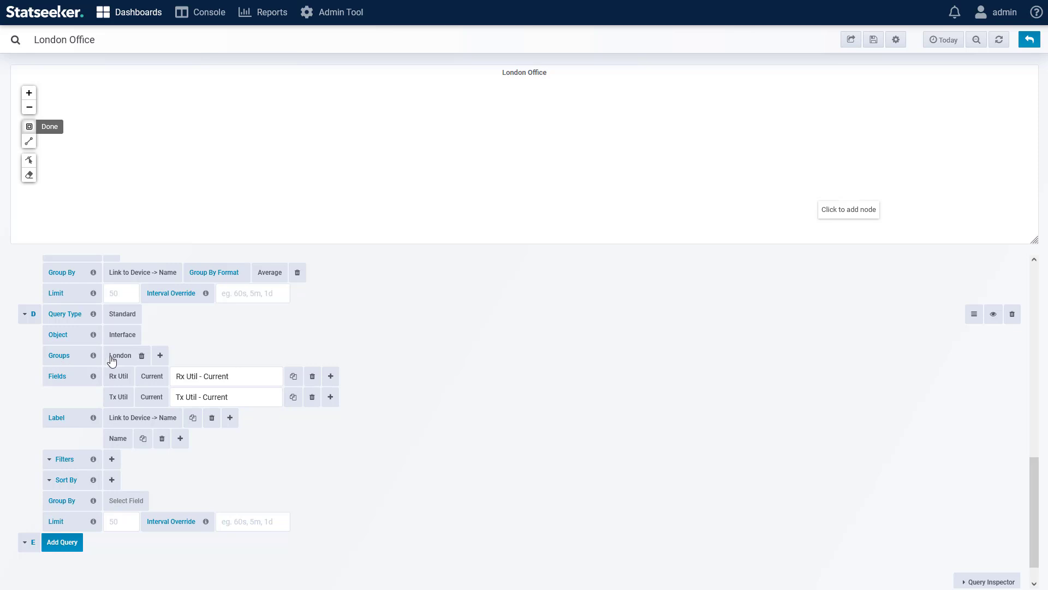
pyautogui.scroll(10, 493, 354)
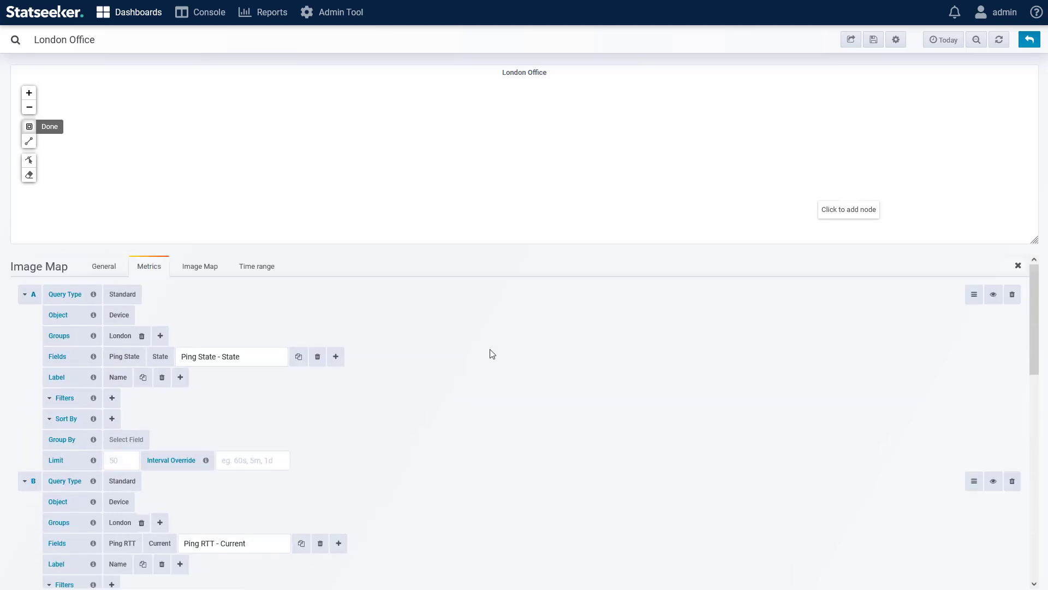
pyautogui.click(198, 272)
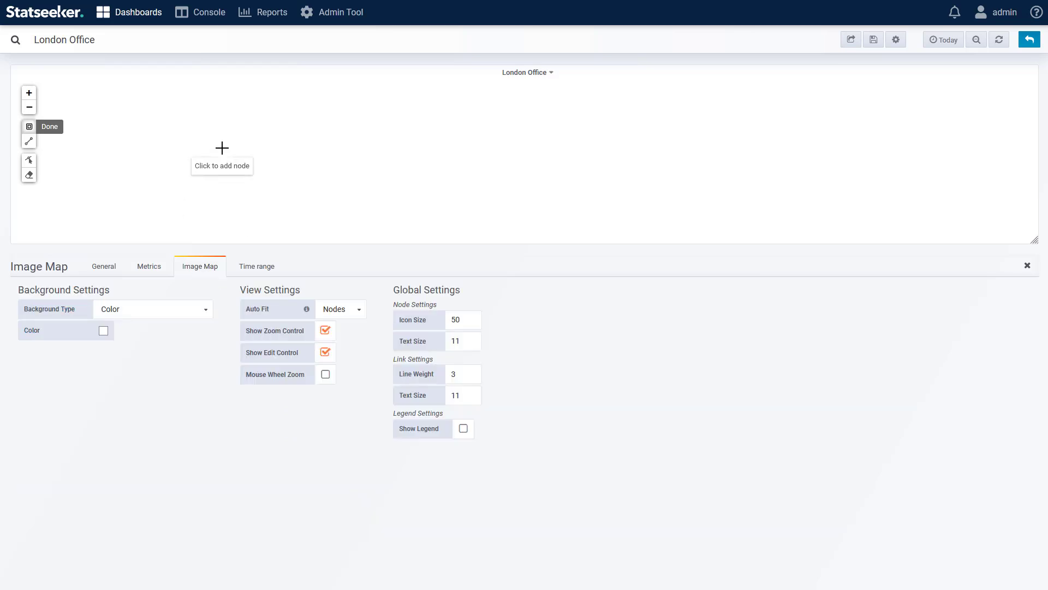
pyautogui.click(750, 154)
pyautogui.click(180, 506)
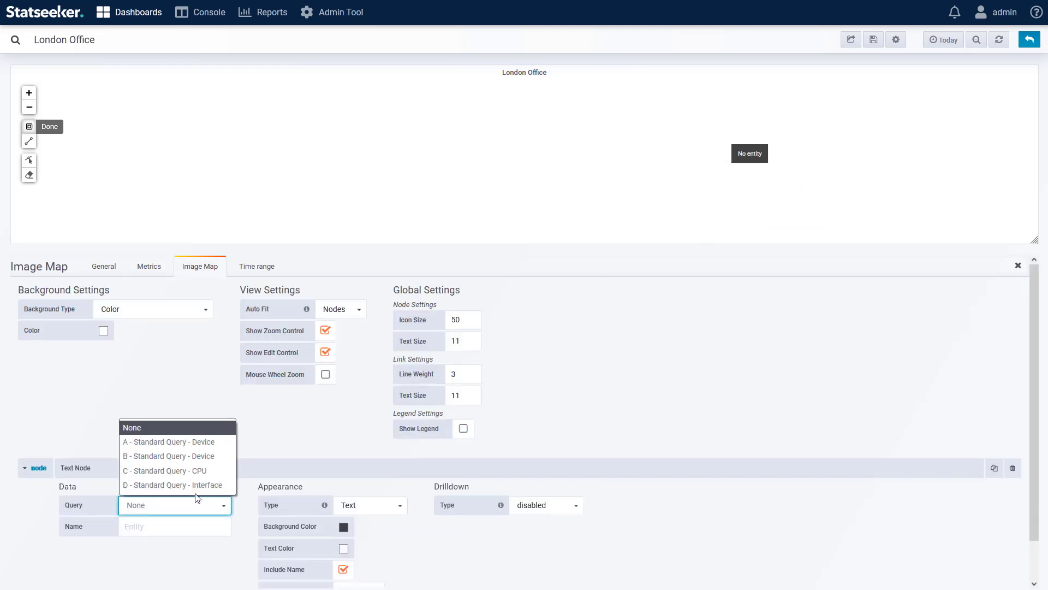
pyautogui.click(193, 443)
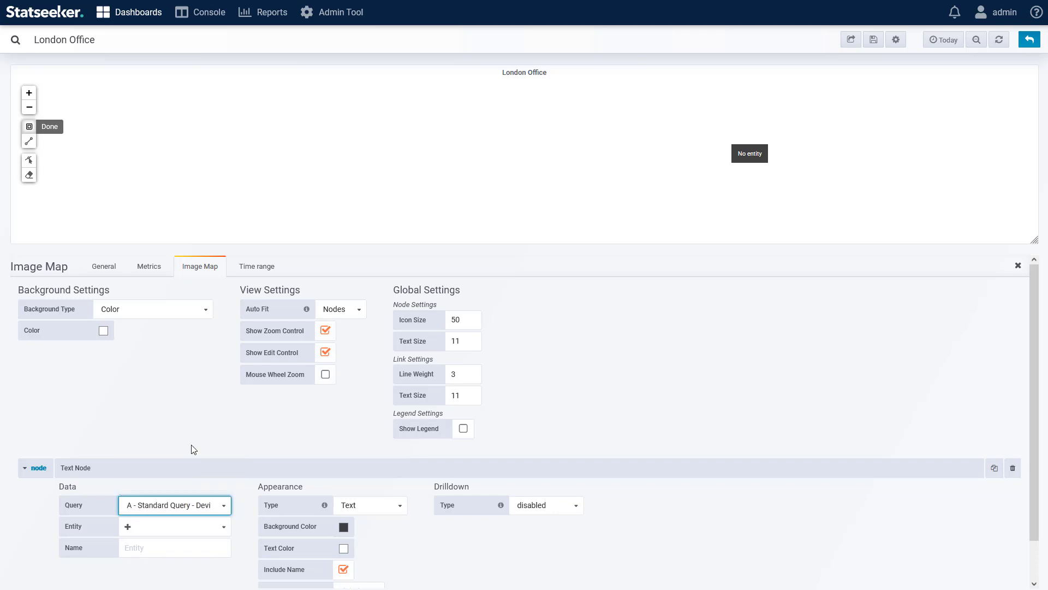
# Step: Set the new node's entity to London-rtr and its data type to String
pyautogui.click(194, 527)
pyautogui.scroll(-2, 180, 546)
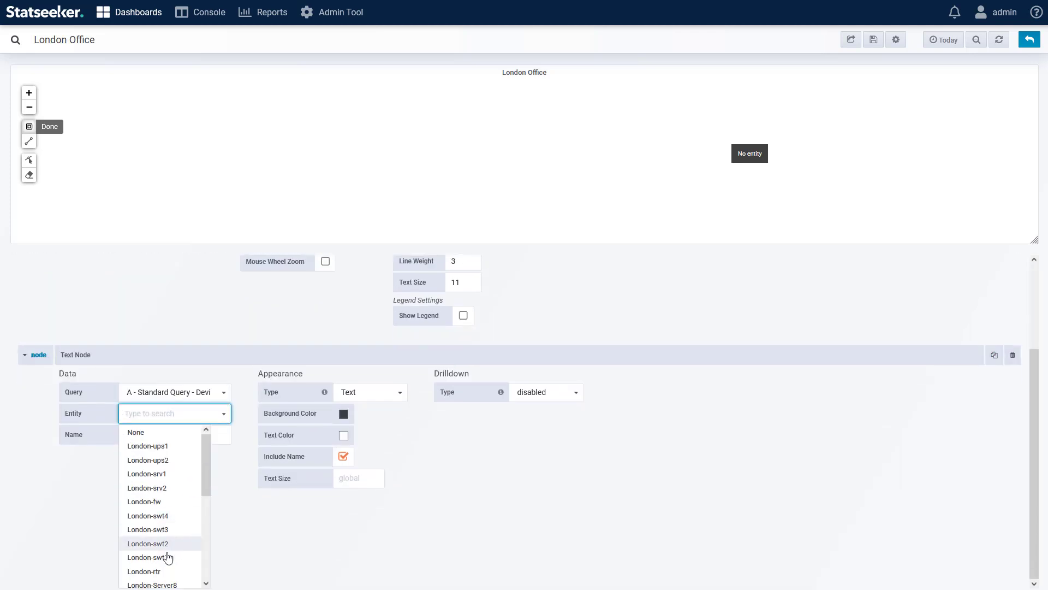
pyautogui.click(167, 558)
pyautogui.scroll(-1, 164, 562)
pyautogui.click(166, 507)
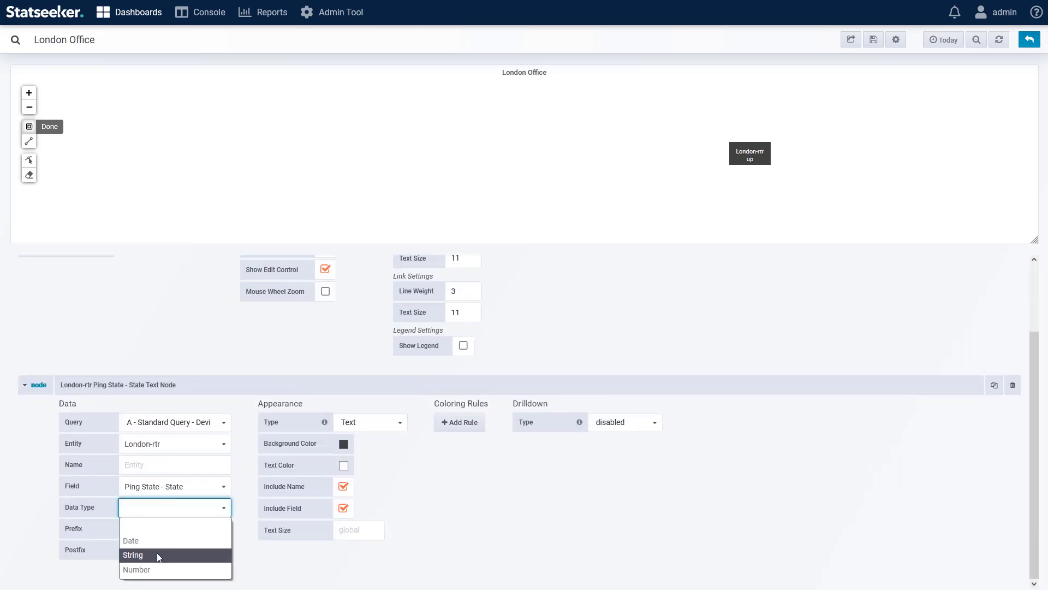
pyautogui.click(156, 553)
# Step: Add a Value Map coloring rule for the value up that colors the London-rtr node's Background muted green
pyautogui.click(459, 423)
pyautogui.click(480, 422)
pyautogui.click(481, 437)
pyautogui.click(534, 422)
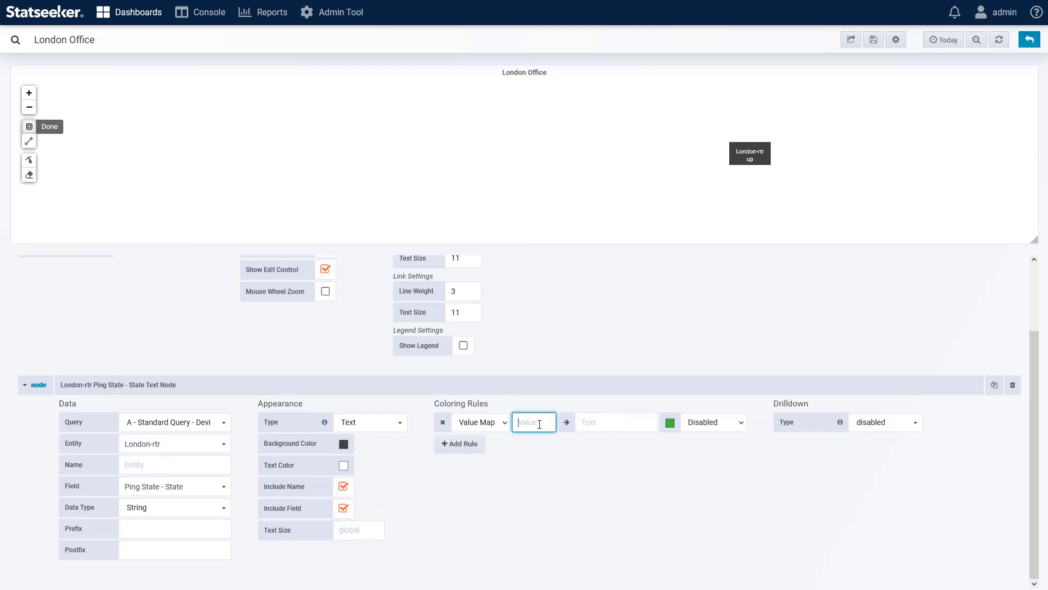
pyautogui.write('up')
pyautogui.click(704, 425)
pyautogui.click(708, 455)
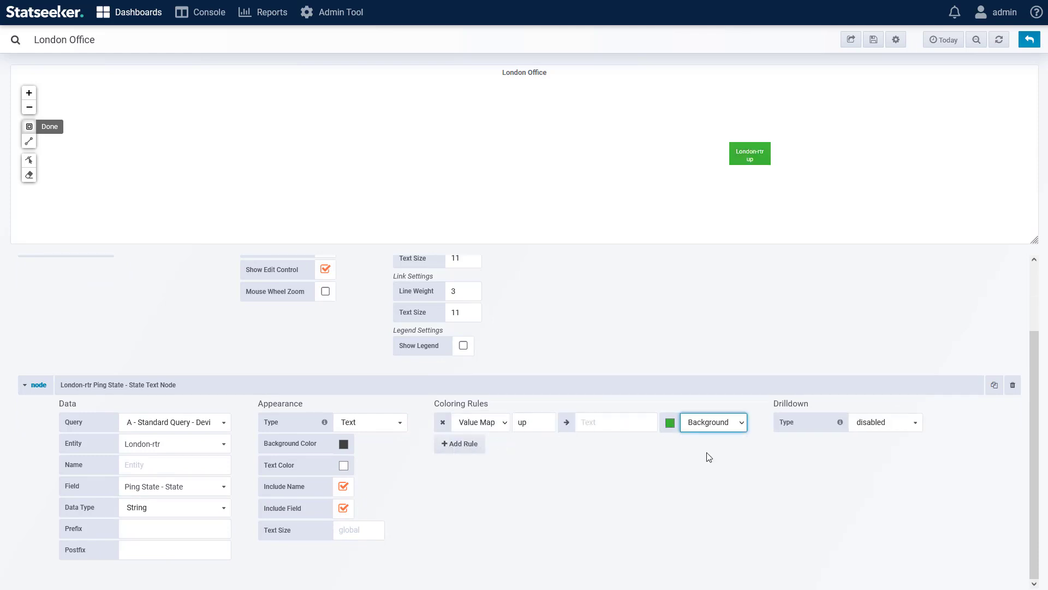
pyautogui.click(670, 423)
pyautogui.click(667, 376)
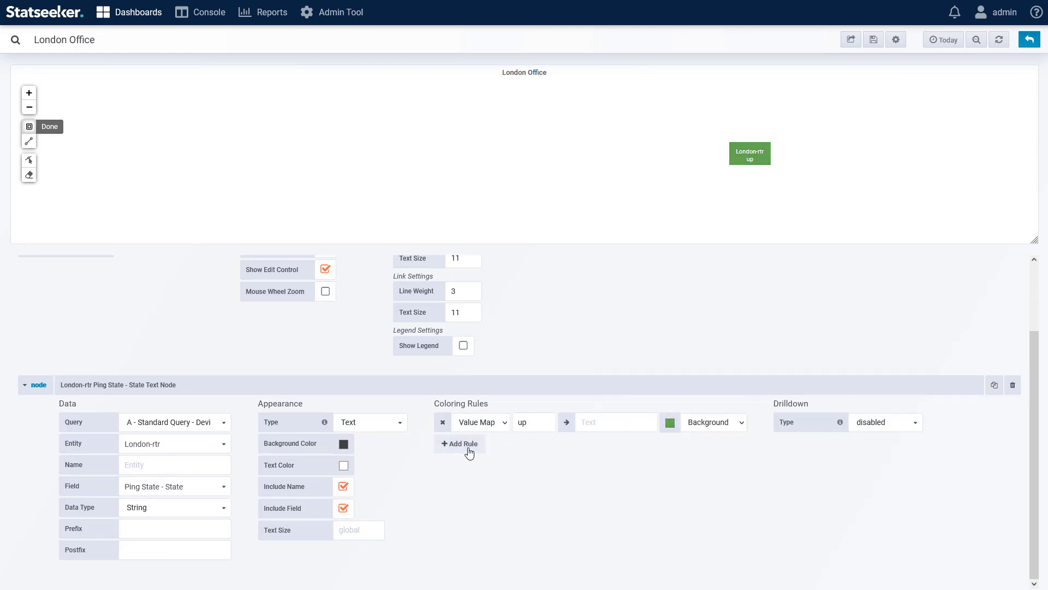
# Step: Add a second Value Map coloring rule for the value down that colors the node's Background red
pyautogui.click(460, 443)
pyautogui.click(480, 443)
pyautogui.click(481, 459)
pyautogui.click(532, 444)
pyautogui.write('down')
pyautogui.click(670, 444)
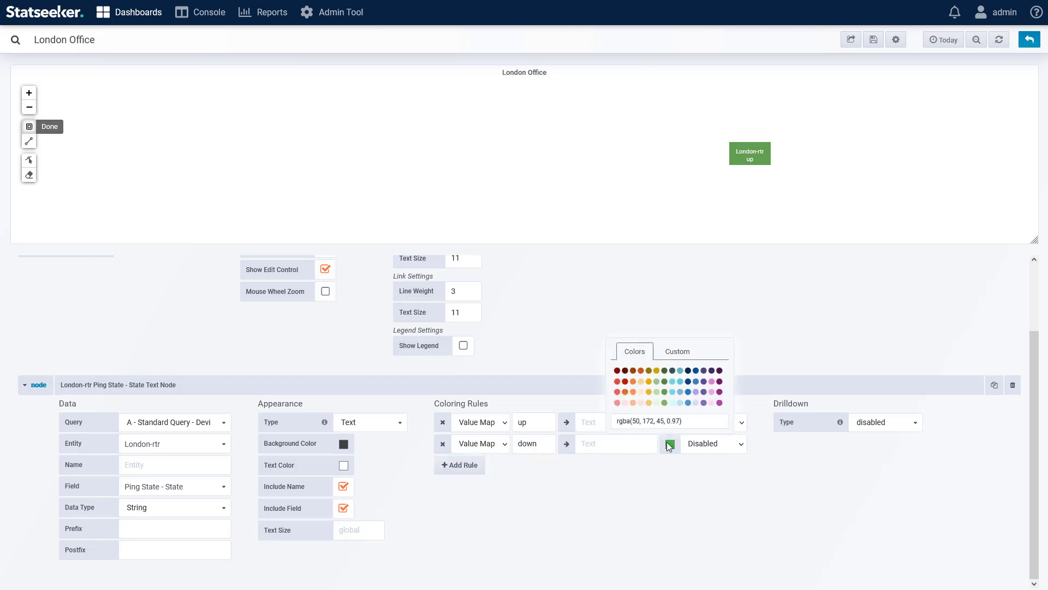
pyautogui.click(625, 381)
pyautogui.click(710, 444)
pyautogui.click(704, 473)
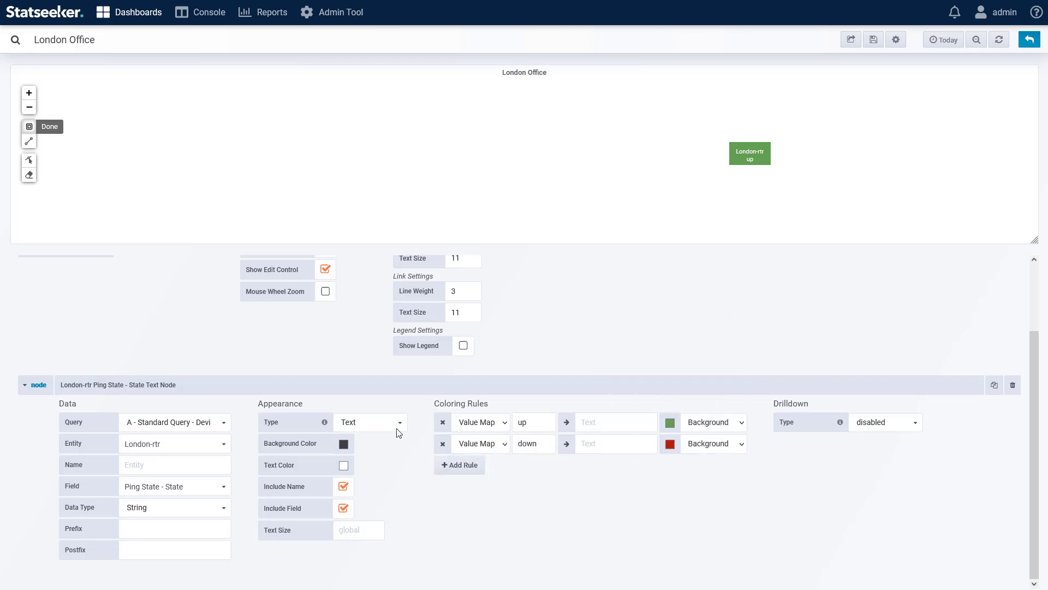
# Step: Change the London-rtr node's appearance from text to an Icon using the Router symbol
pyautogui.click(374, 425)
pyautogui.click(364, 457)
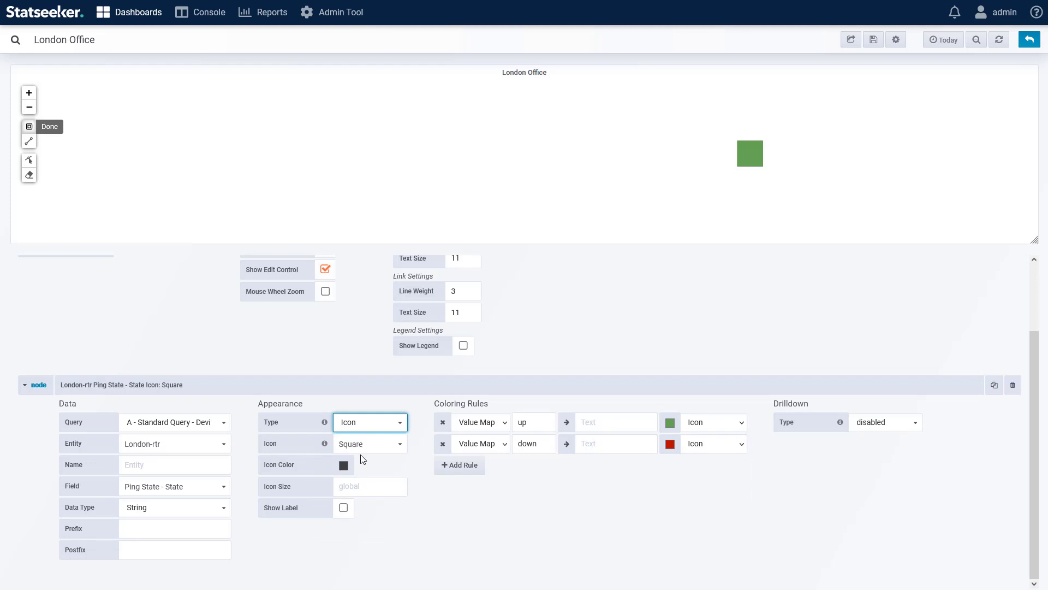
pyautogui.click(371, 447)
pyautogui.moveTo(405, 490)
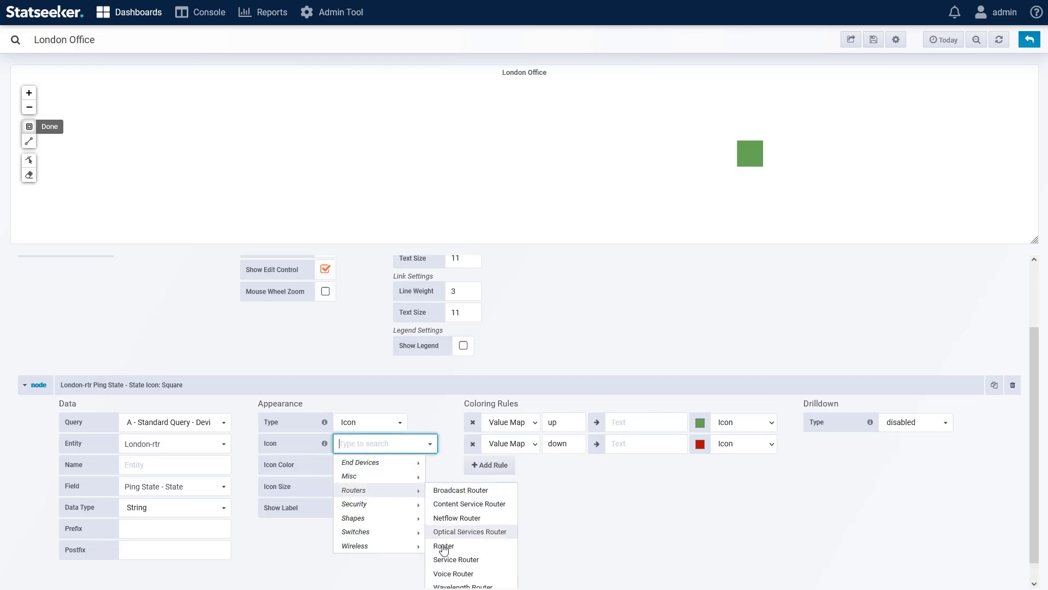
pyautogui.click(443, 547)
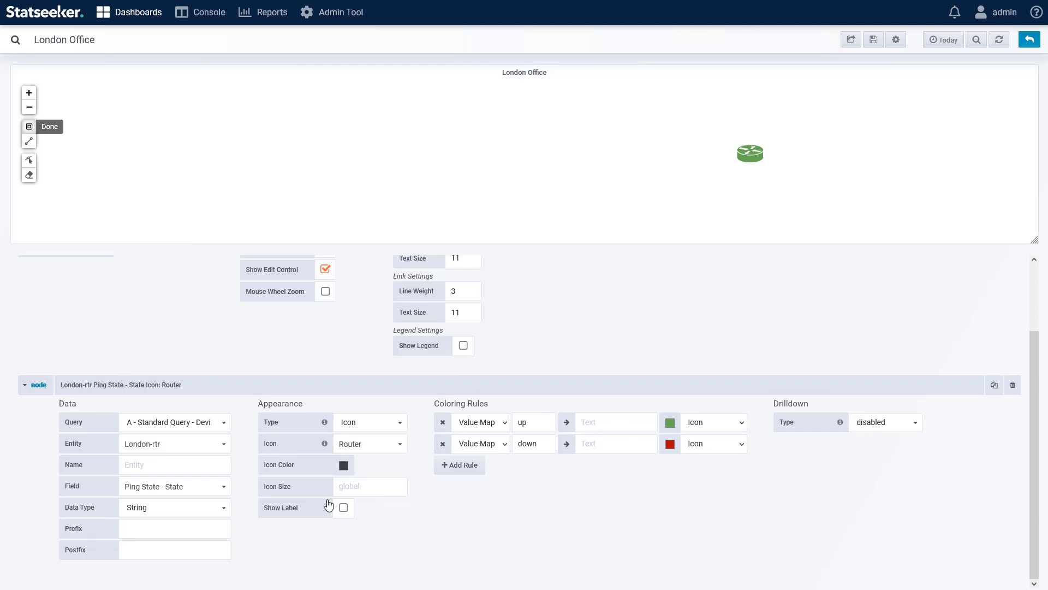
# Step: Show the router icon's label and set its position to Top
pyautogui.click(344, 508)
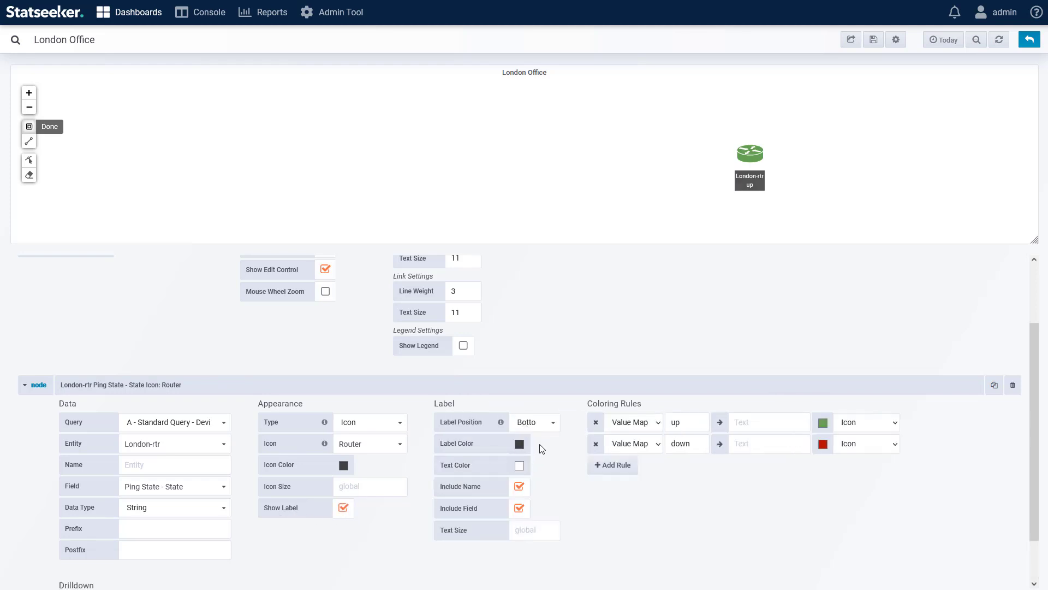
pyautogui.click(533, 423)
pyautogui.click(545, 447)
pyautogui.press('Up')
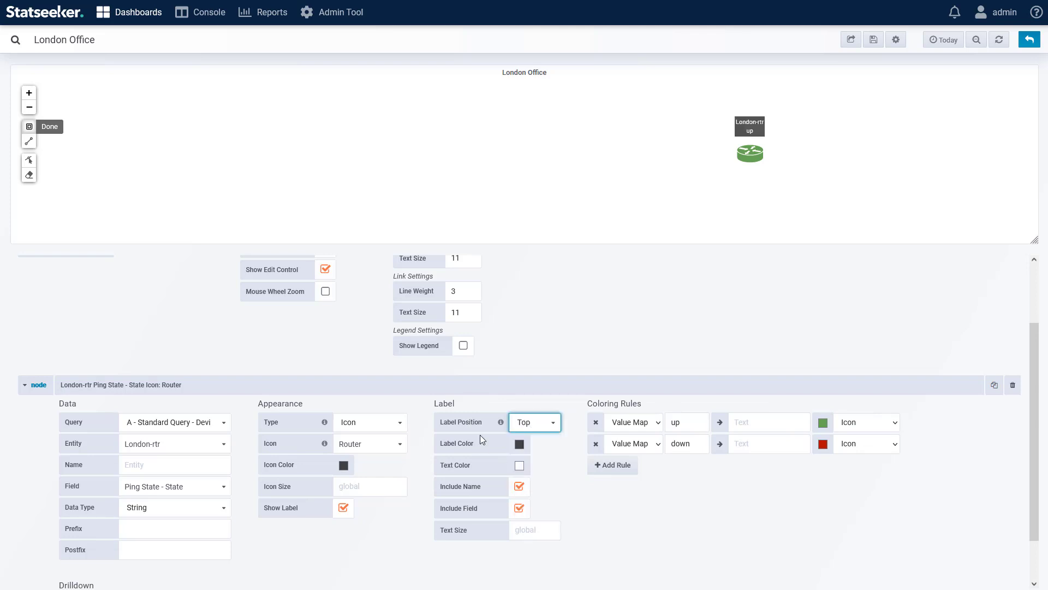
# Step: Make the label color fully transparent with rgba(0,0,0,1.000) black text, and exclude the field from the label
pyautogui.click(520, 447)
pyautogui.moveTo(507, 422); pyautogui.dragTo(483, 442)
pyautogui.write('0')
pyautogui.click(519, 467)
pyautogui.click(517, 442)
pyautogui.write('0,0,0,1.000)')
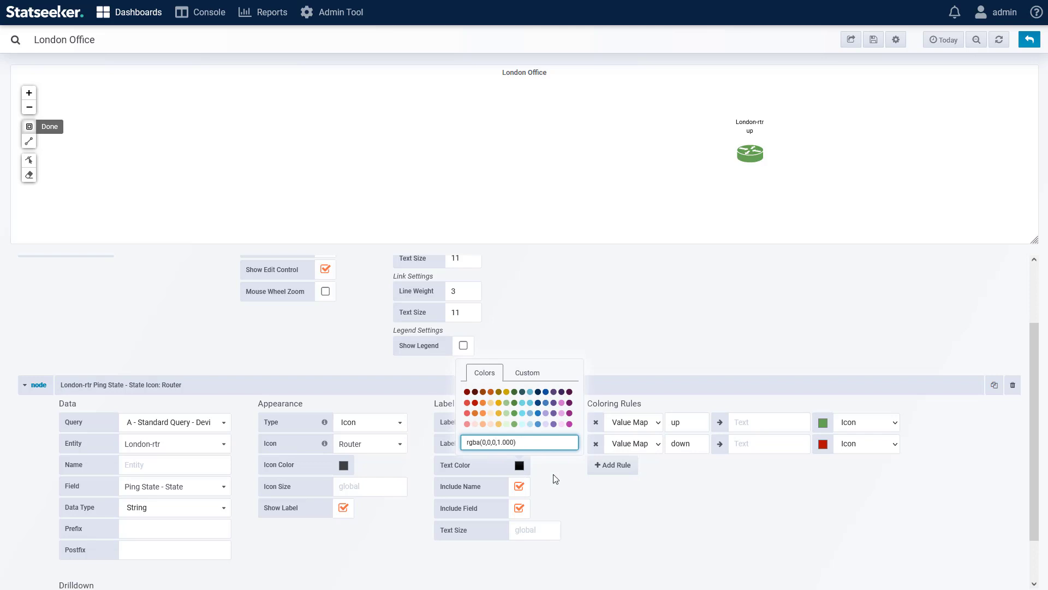
pyautogui.click(543, 485)
pyautogui.click(519, 508)
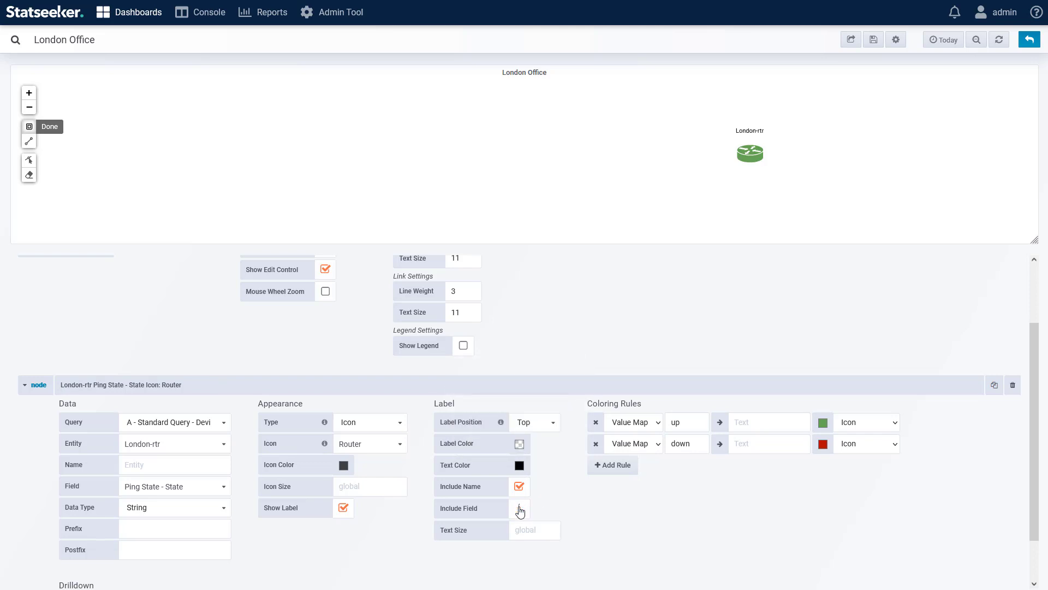
# Step: Set the London-rtr node's drilldown type to dashboard and target the Device Overview dashboard
pyautogui.scroll(-1, 606, 497)
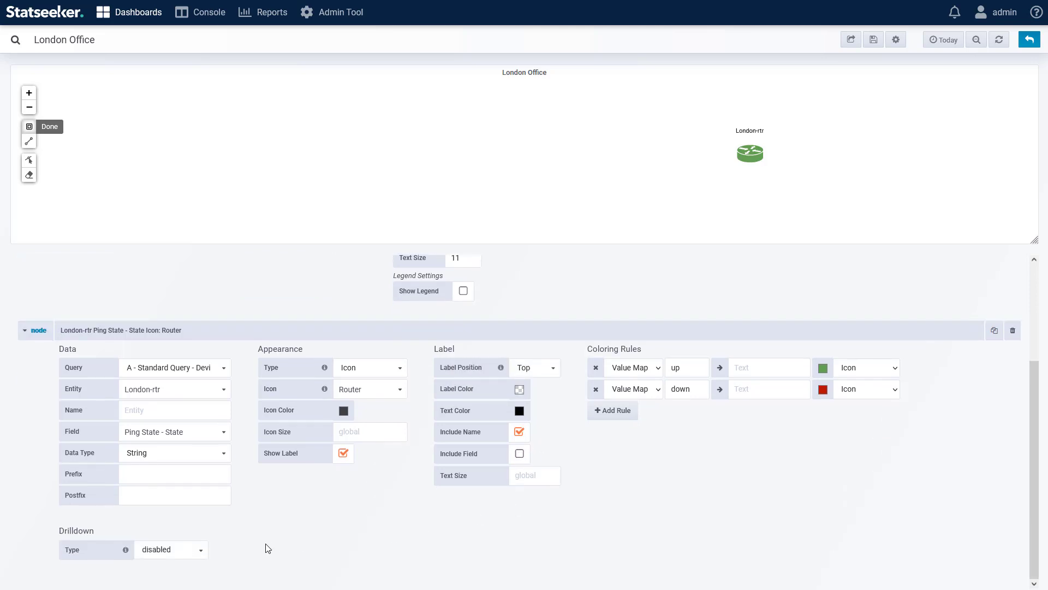
pyautogui.click(173, 552)
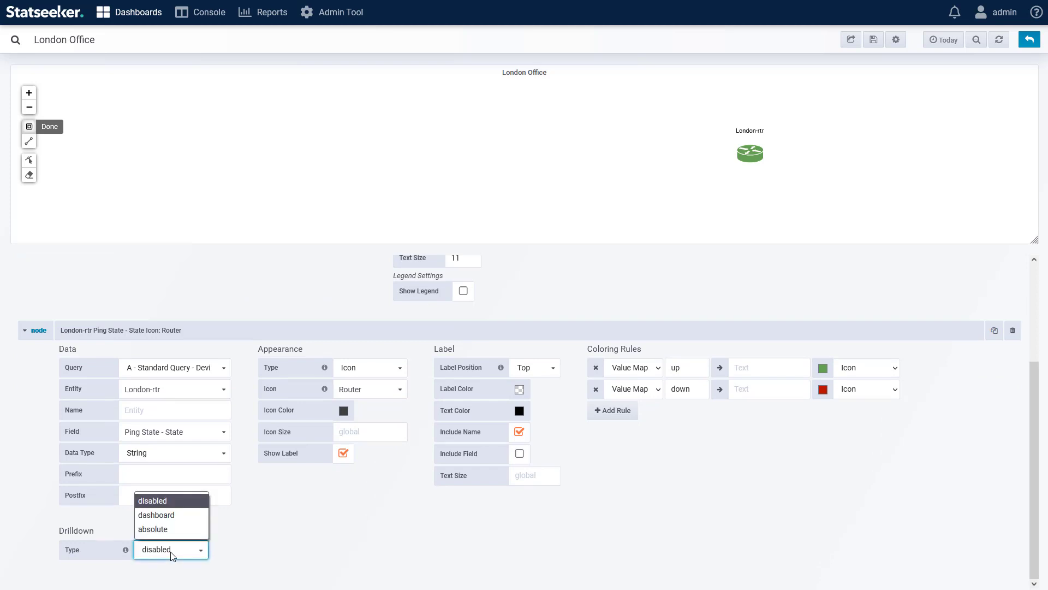
pyautogui.click(171, 515)
pyautogui.scroll(-2, 218, 508)
pyautogui.click(213, 441)
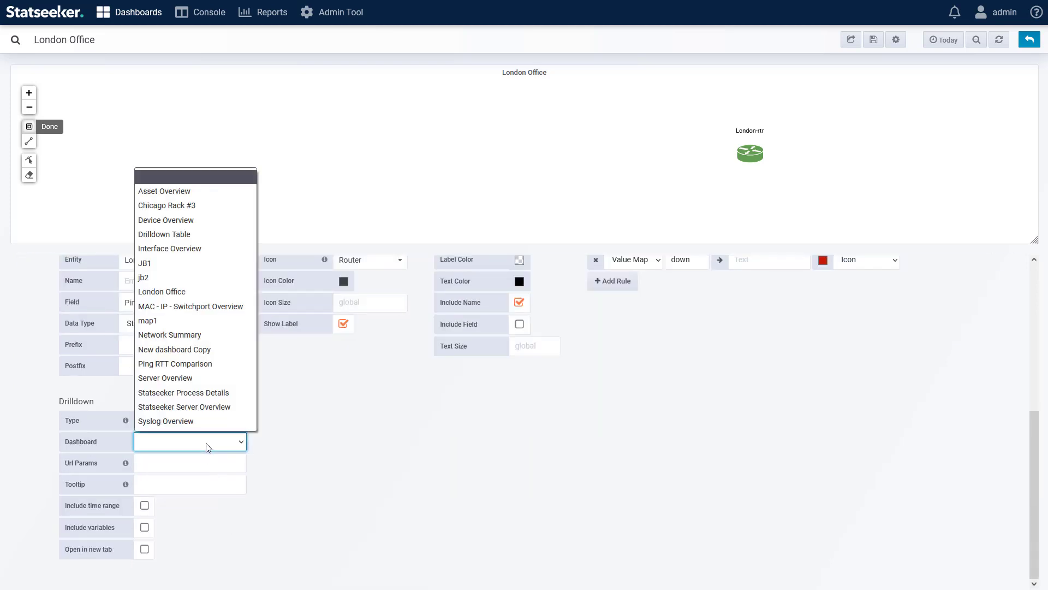
pyautogui.click(204, 220)
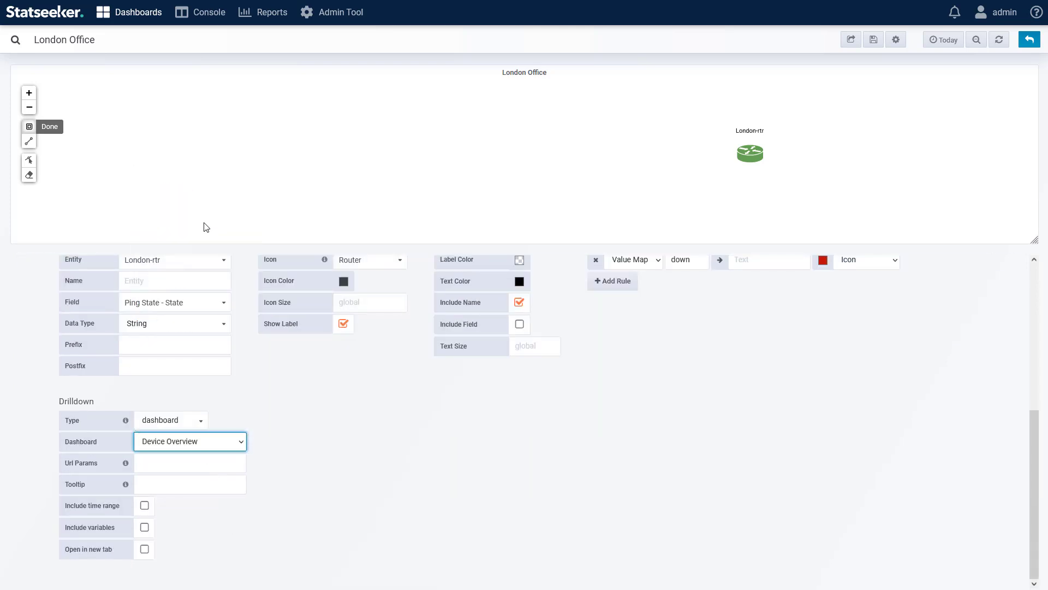
pyautogui.click(314, 462)
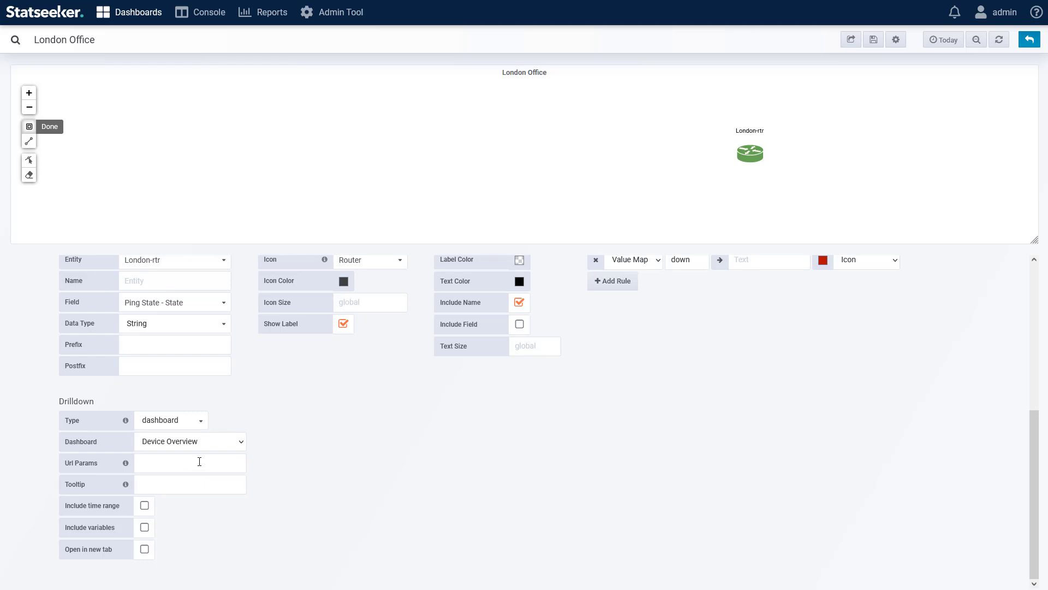
# Step: Enter var-Device=London-rtr as the drilldown's URL parameter
pyautogui.click(199, 462)
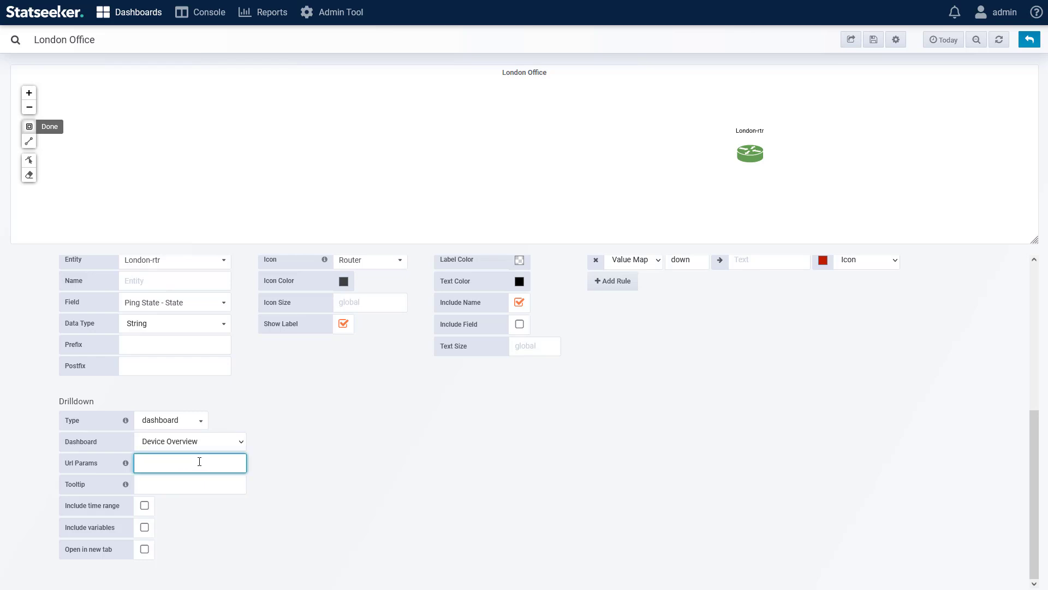
pyautogui.write('var-Device')
pyautogui.write('=London-rtr')
# Step: Replace the fixed device name in the URL parameter with the node label variable, giving var-Device=${__label}
pyautogui.press('BackSpace')
pyautogui.press('BackSpace')
pyautogui.press('BackSpace')
pyautogui.press('BackSpace')
pyautogui.press('BackSpace')
pyautogui.press('BackSpace')
pyautogui.press('BackSpace')
pyautogui.press('BackSpace')
pyautogui.press('BackSpace')
pyautogui.press('BackSpace')
pyautogui.moveTo(126, 464)
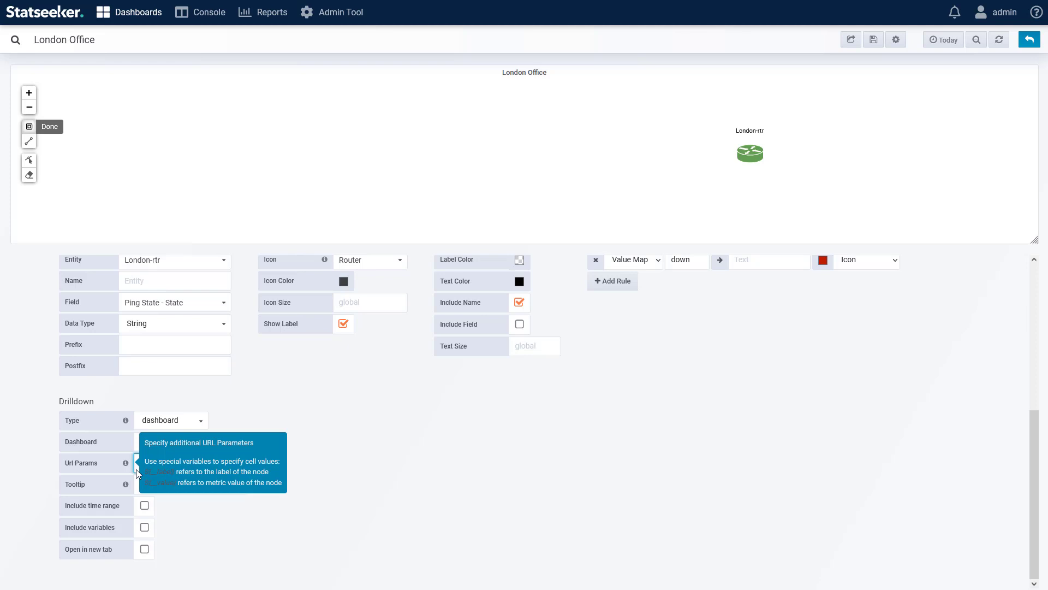
pyautogui.moveTo(146, 472); pyautogui.dragTo(175, 472)
pyautogui.hotkey('ctrl', 'c')
pyautogui.click(214, 462)
pyautogui.hotkey('ctrl', 'v')
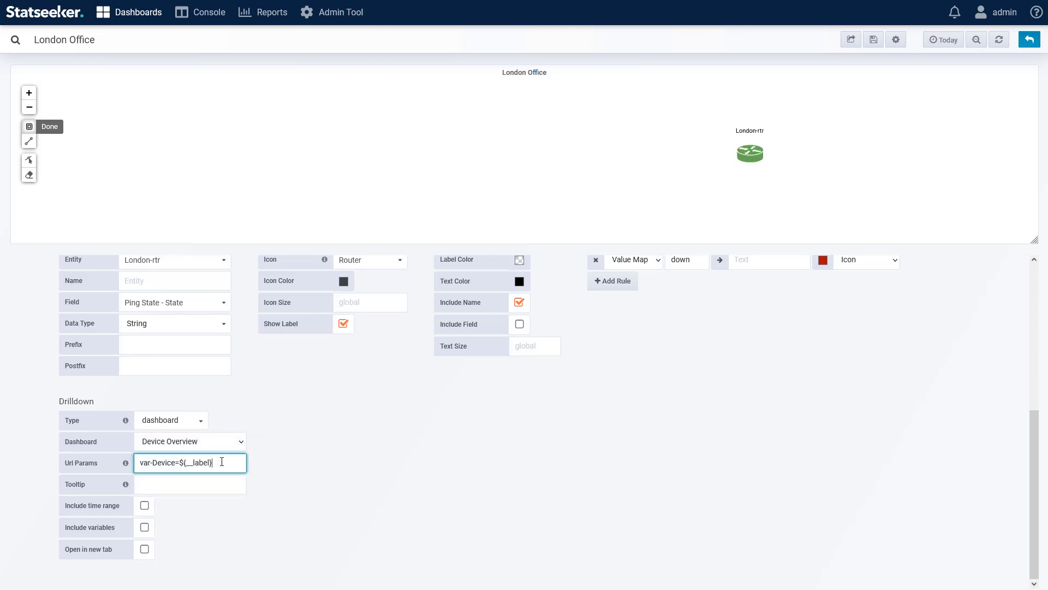
pyautogui.scroll(2, 109, 404)
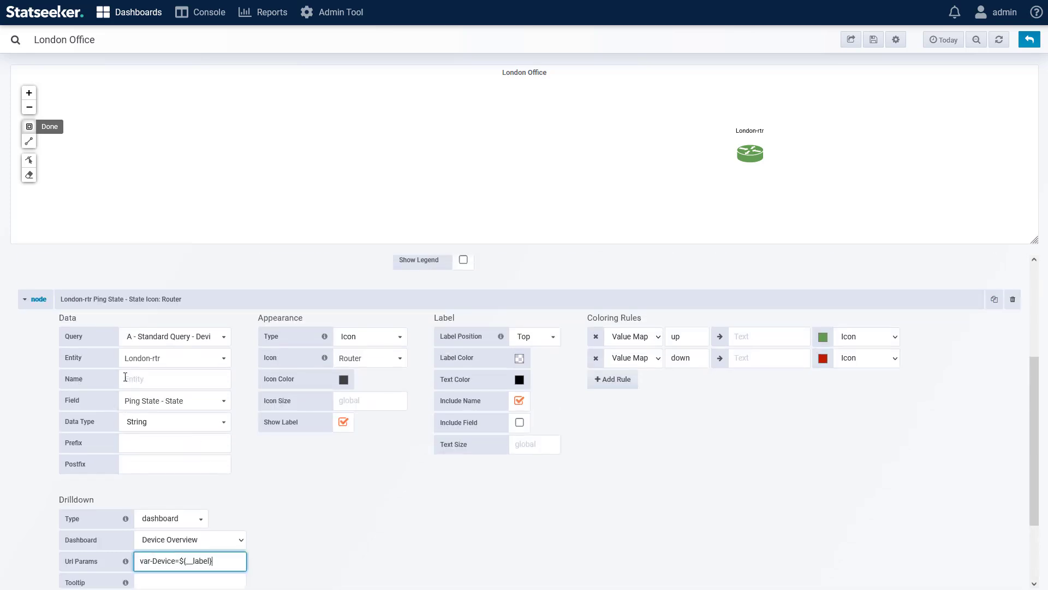
pyautogui.scroll(-1, 296, 479)
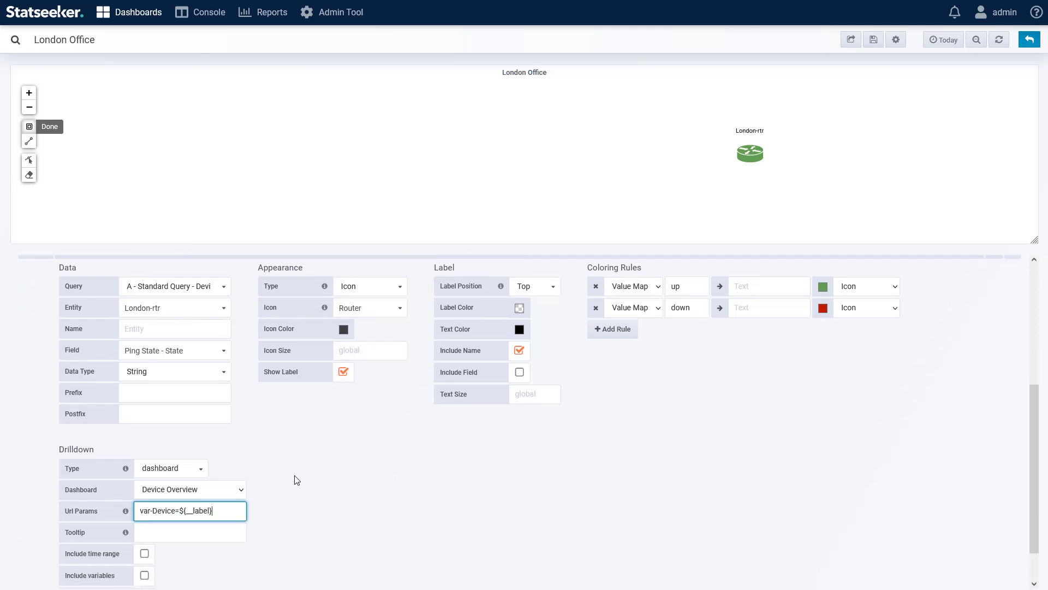
# Step: Set the London-rtr drilldown tooltip to ${__label} Overview and return to the dashboard to preview the node
pyautogui.scroll(-1, 296, 479)
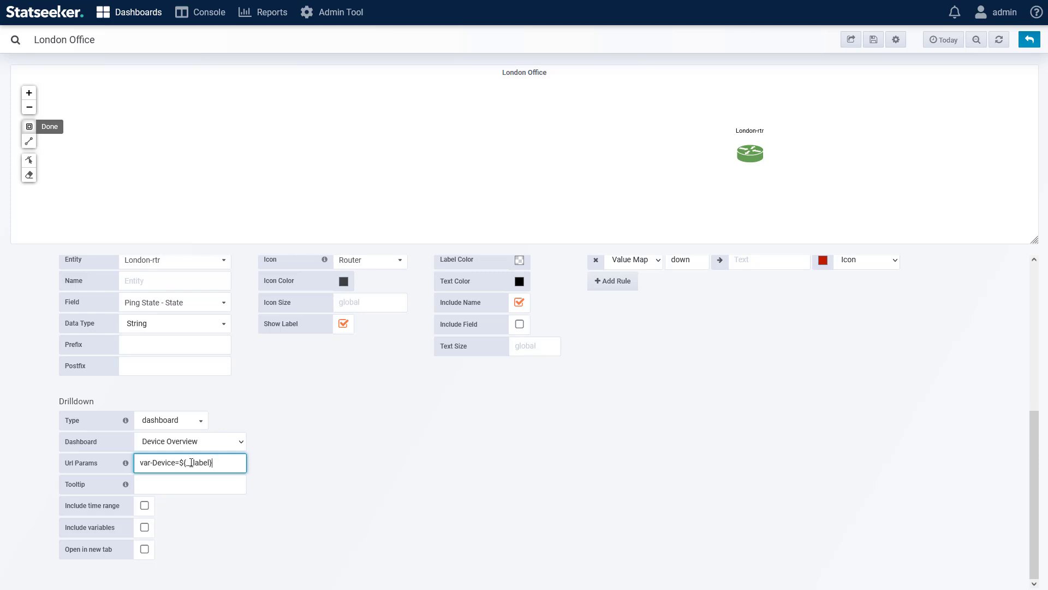
pyautogui.click(176, 479)
pyautogui.hotkey('ctrl', 'v')
pyautogui.write('Overview')
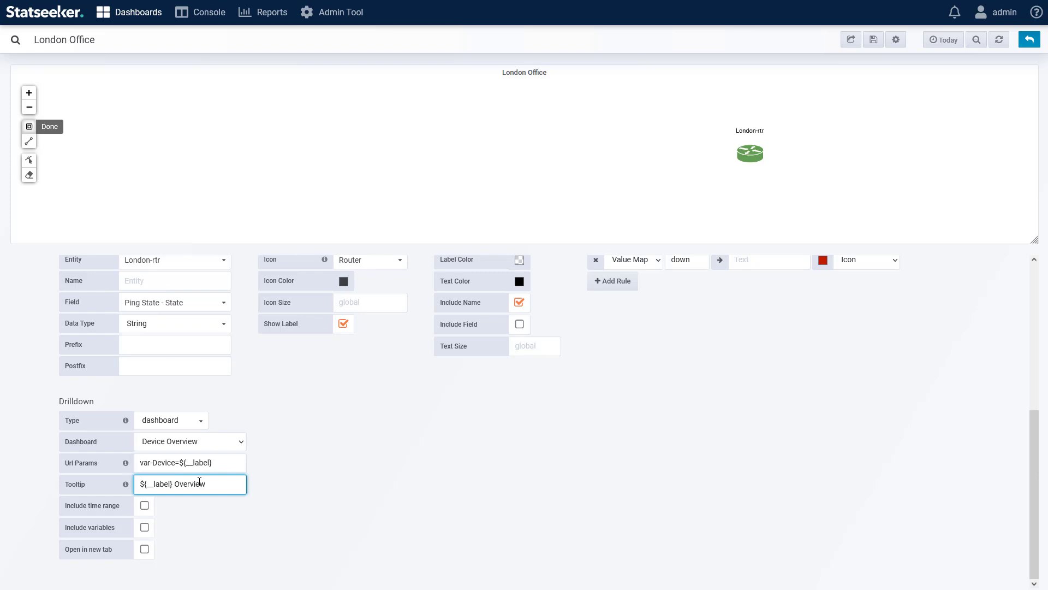
pyautogui.click(300, 471)
pyautogui.click(1030, 40)
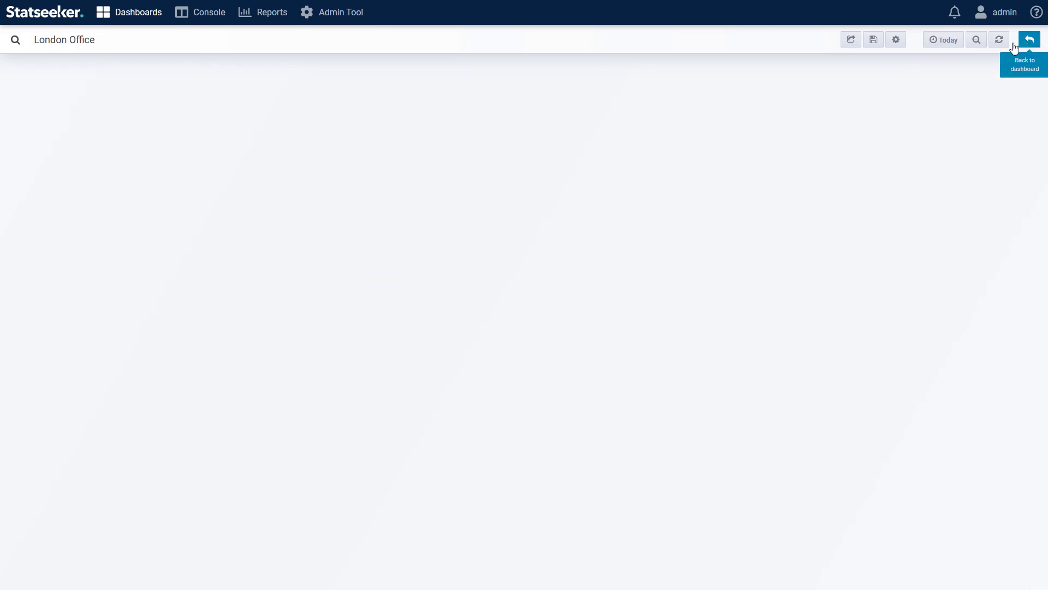
pyautogui.moveTo(267, 174)
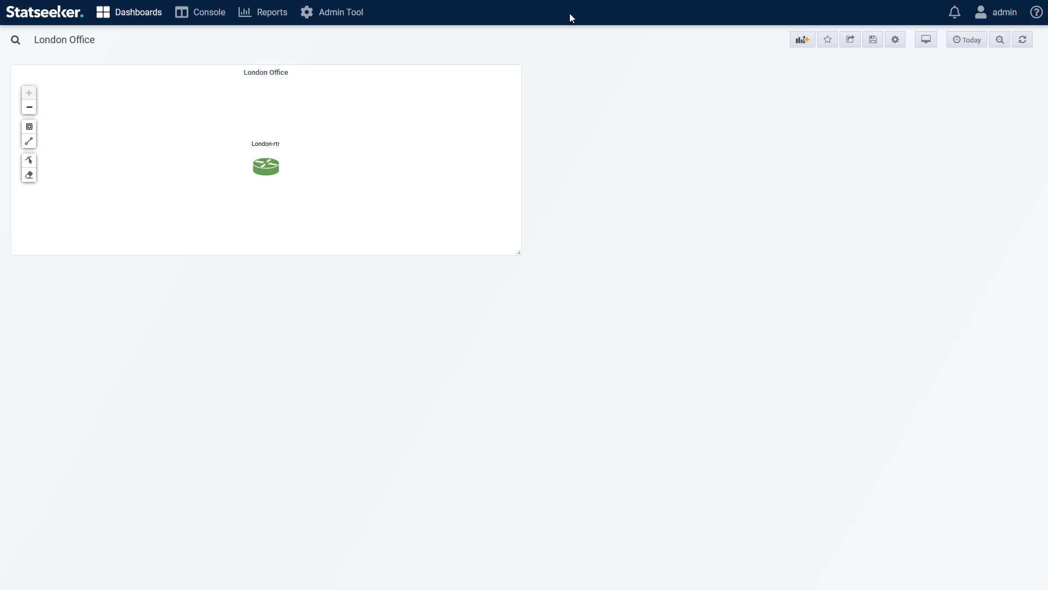
# Step: Reopen the London Office panel for editing, duplicate the London-rtr node, and place the copy above and left of the original
pyautogui.click(270, 73)
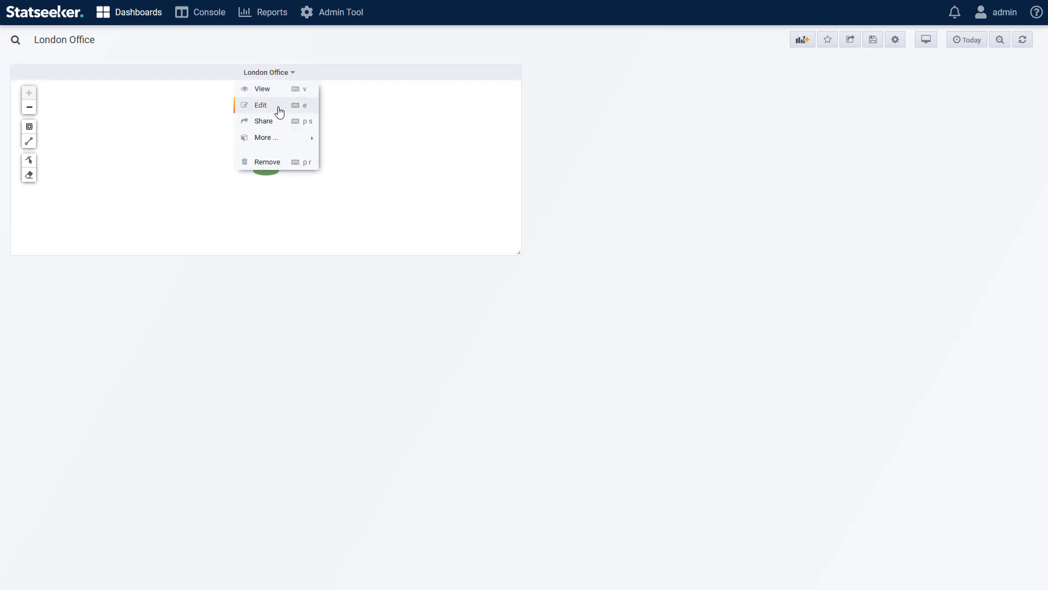
pyautogui.click(280, 112)
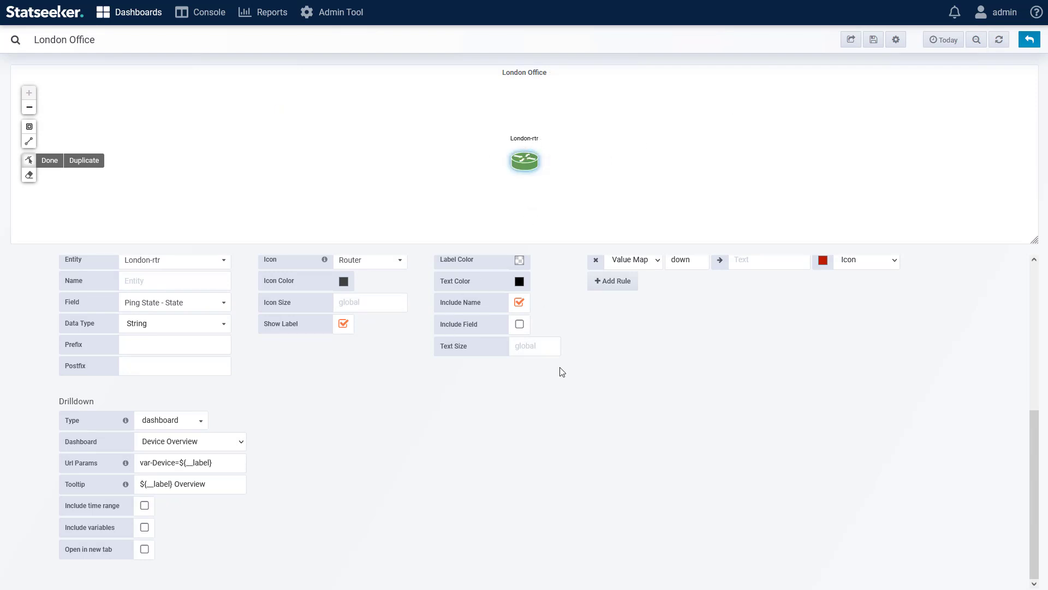
pyautogui.scroll(2, 702, 385)
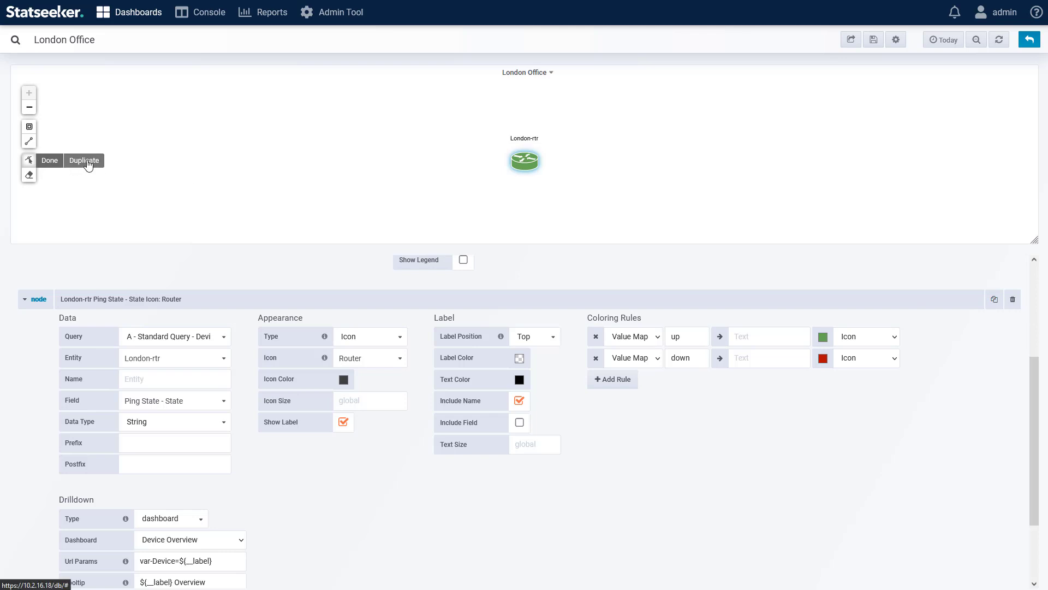
pyautogui.click(87, 162)
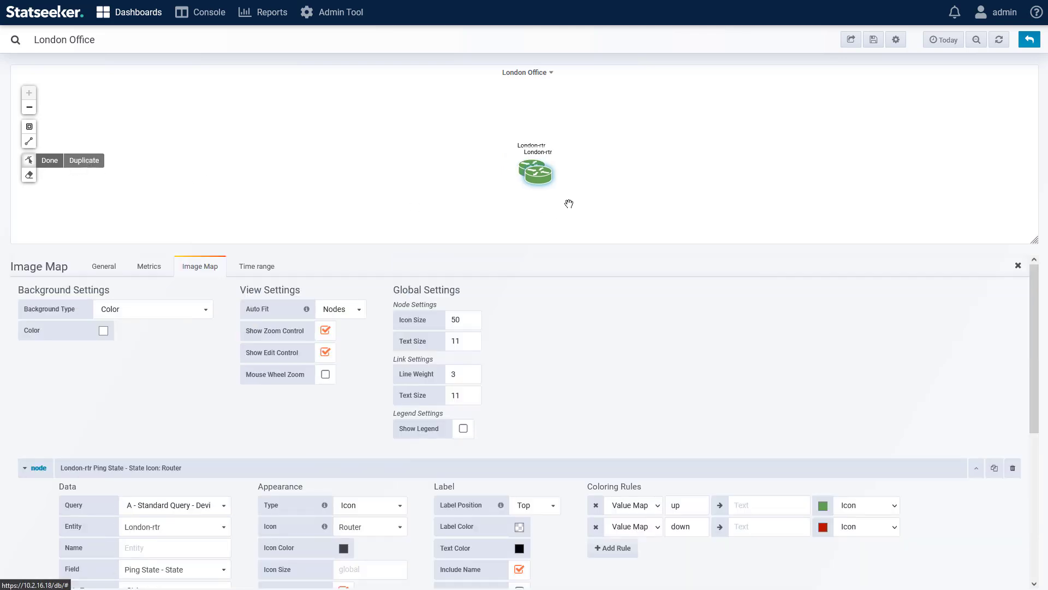
pyautogui.moveTo(537, 178); pyautogui.dragTo(352, 124)
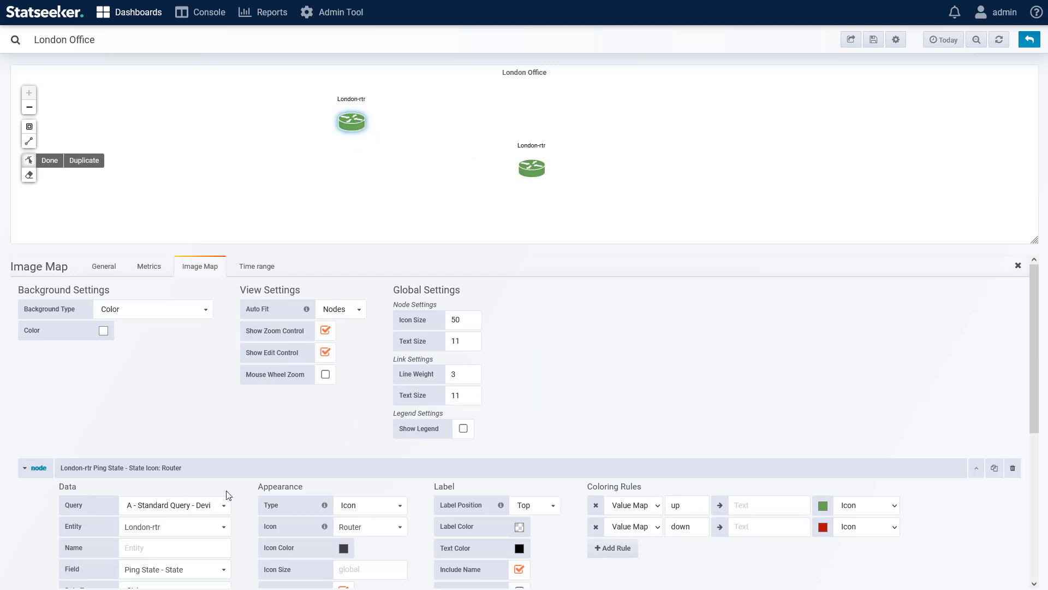
# Step: Assign the duplicated node to London-swt4 with the Switch icon, and exclude the field from its label
pyautogui.click(176, 526)
pyautogui.scroll(-3, 180, 524)
pyautogui.click(161, 435)
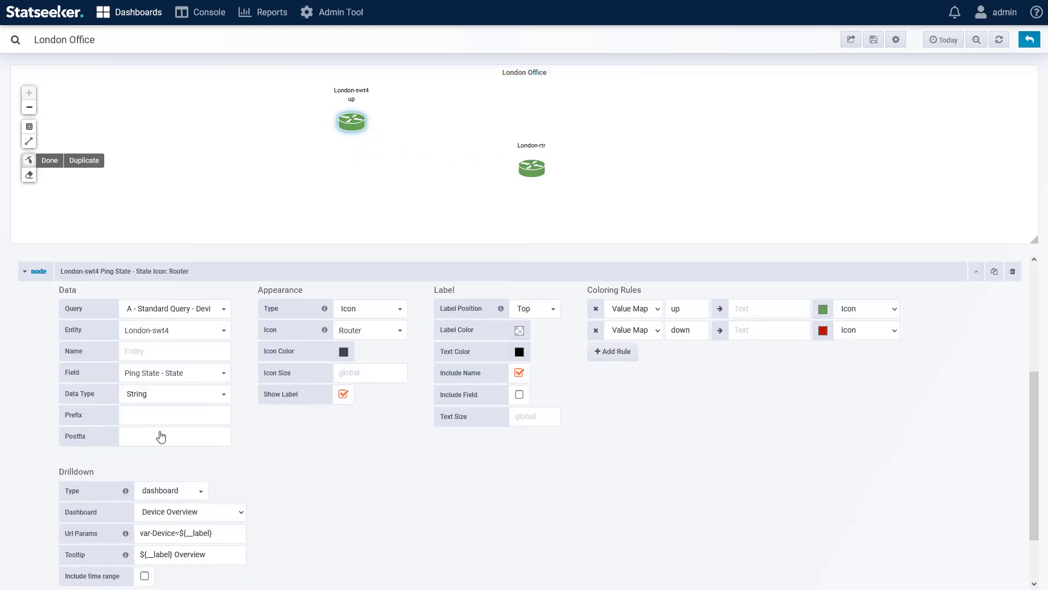
pyautogui.click(394, 331)
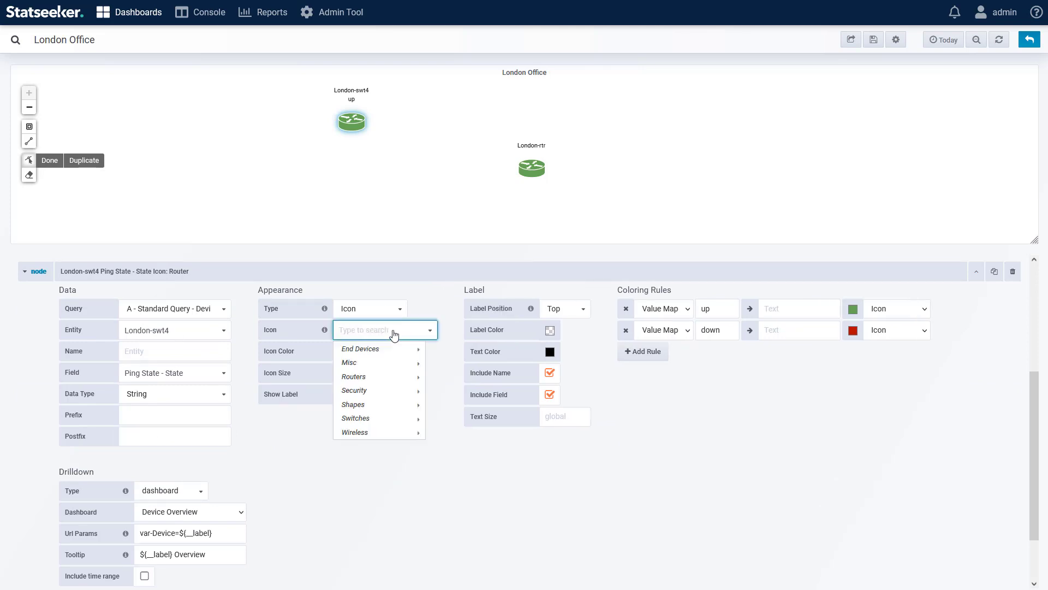
pyautogui.moveTo(376, 418)
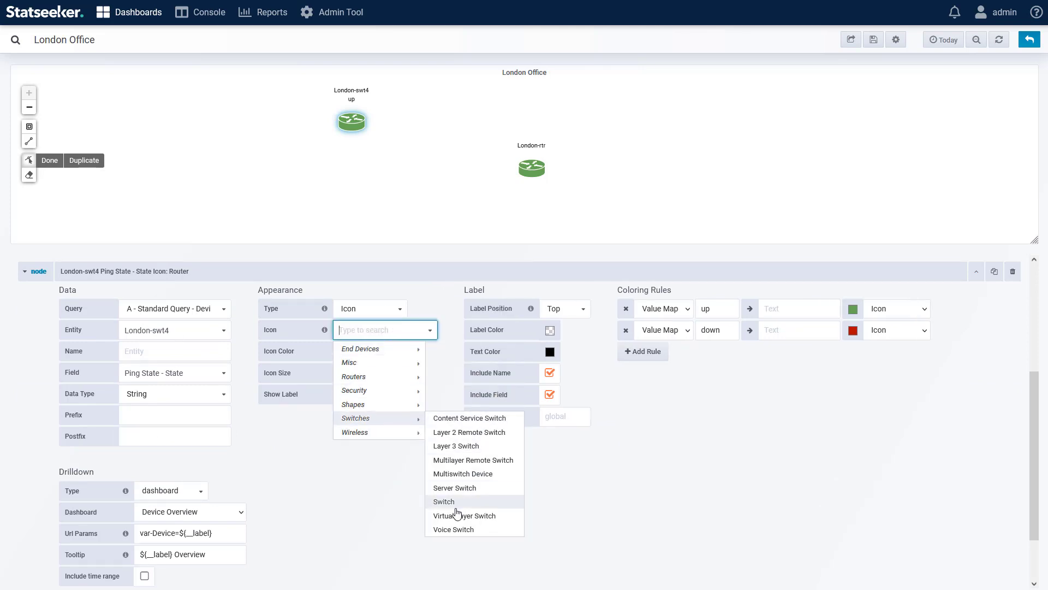
pyautogui.click(456, 502)
pyautogui.click(519, 395)
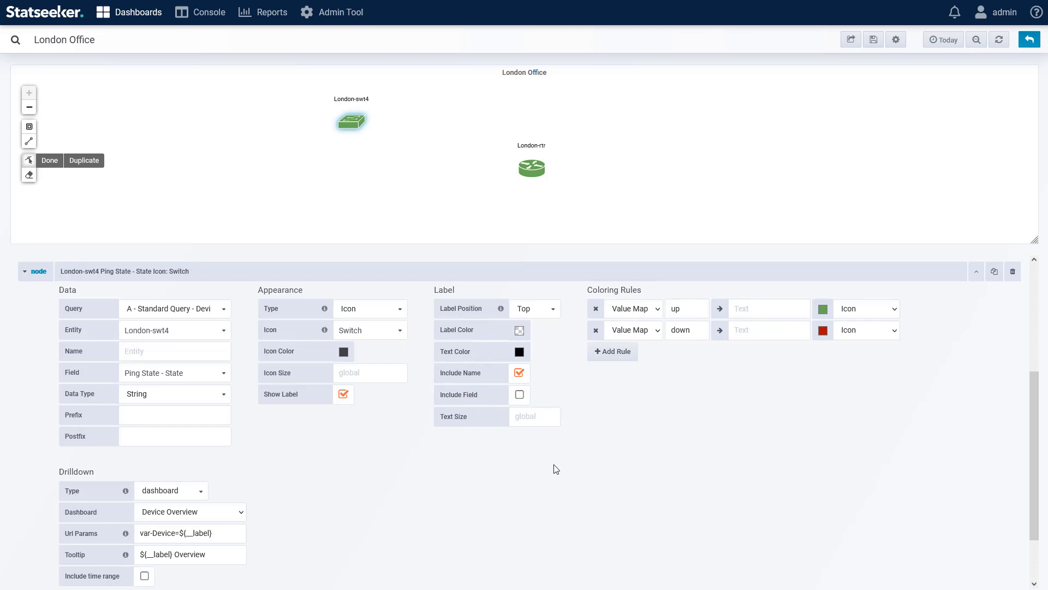
# Step: Duplicate nodes to add London-swt3 and London-Server1 through London-Server4, using switch and server icons to match the devices
pyautogui.click(85, 160)
pyautogui.moveTo(352, 122); pyautogui.dragTo(222, 227)
pyautogui.click(84, 160)
pyautogui.click(217, 331)
pyautogui.click(393, 331)
pyautogui.click(84, 161)
pyautogui.scroll(-1, 175, 526)
pyautogui.click(84, 160)
pyautogui.click(85, 160)
pyautogui.moveTo(240, 114); pyautogui.dragTo(232, 174)
# Step: Return to the dashboard and rearrange the map nodes, lining London-Server1 up with the other servers and moving London-swt4 higher
pyautogui.click(1030, 40)
pyautogui.click(29, 161)
pyautogui.moveTo(390, 363); pyautogui.dragTo(301, 384)
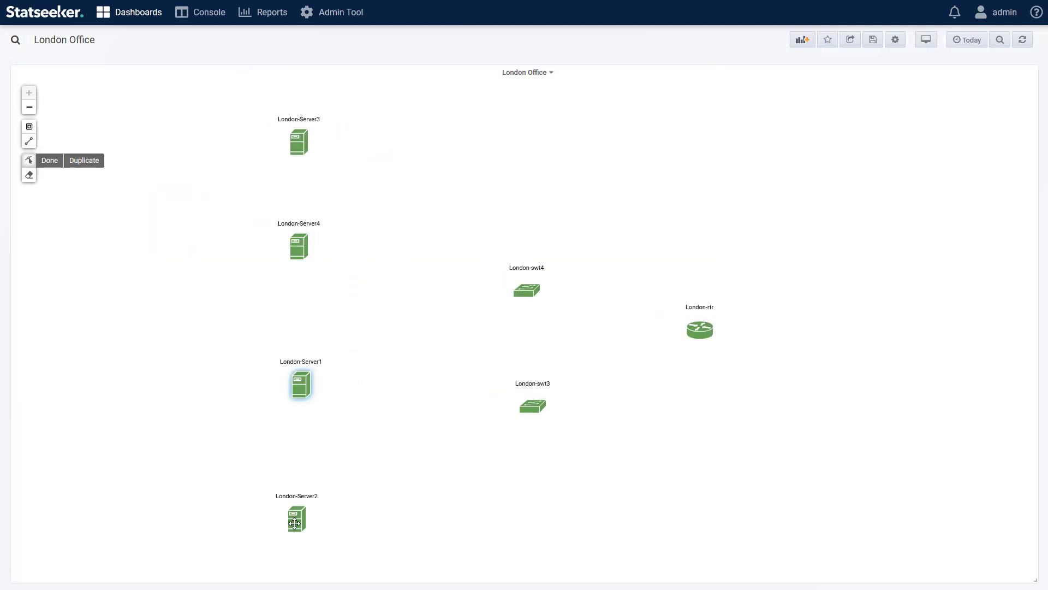
pyautogui.moveTo(534, 285); pyautogui.dragTo(529, 188)
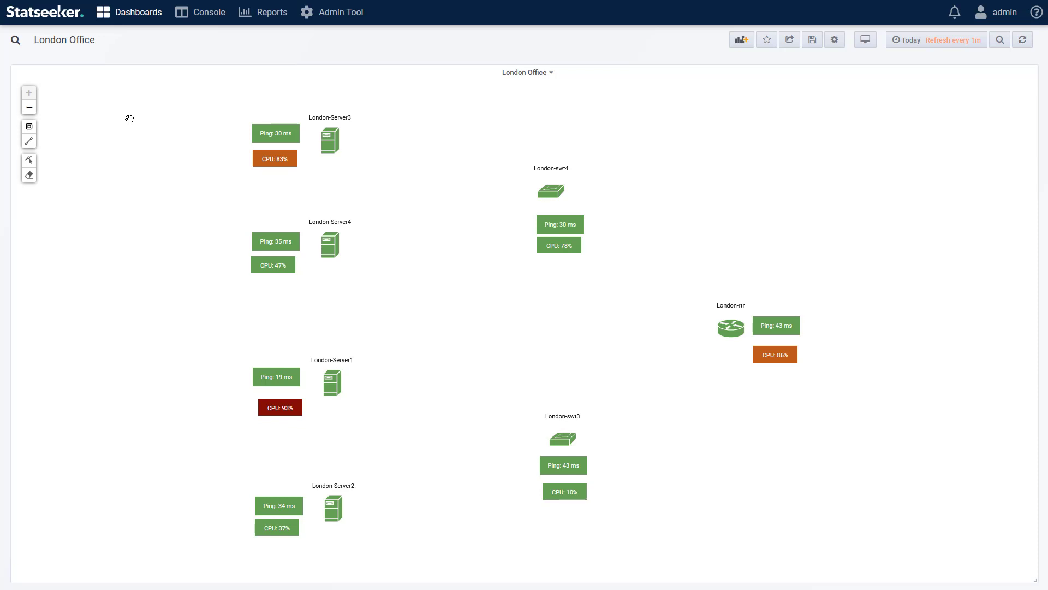
# Step: Draw a four-segment link from London-swt4 towards London-rtr, finish it on an existing marker, and erase the link
pyautogui.click(29, 142)
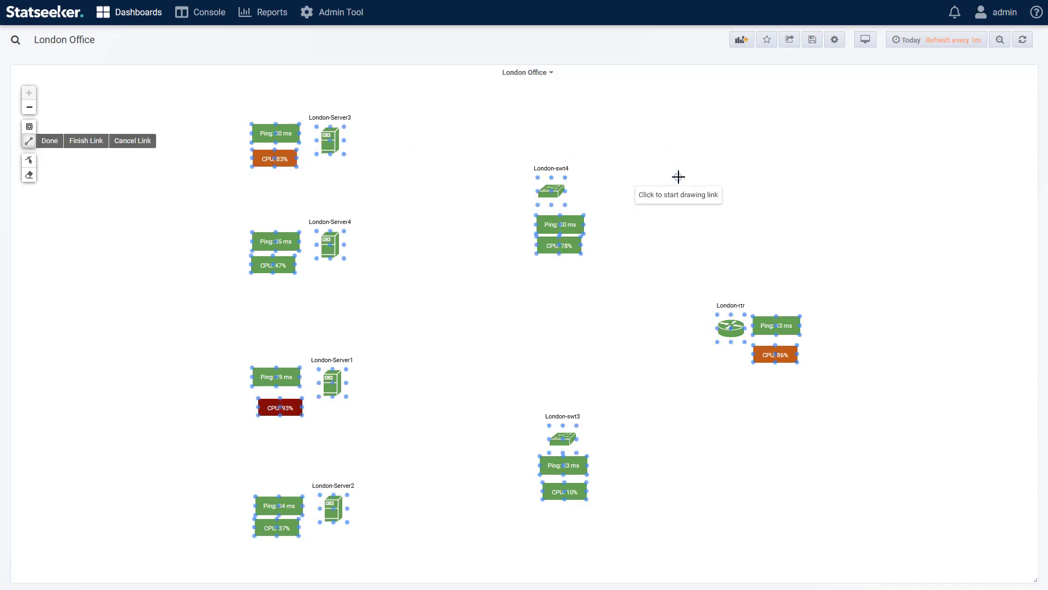
pyautogui.click(565, 178)
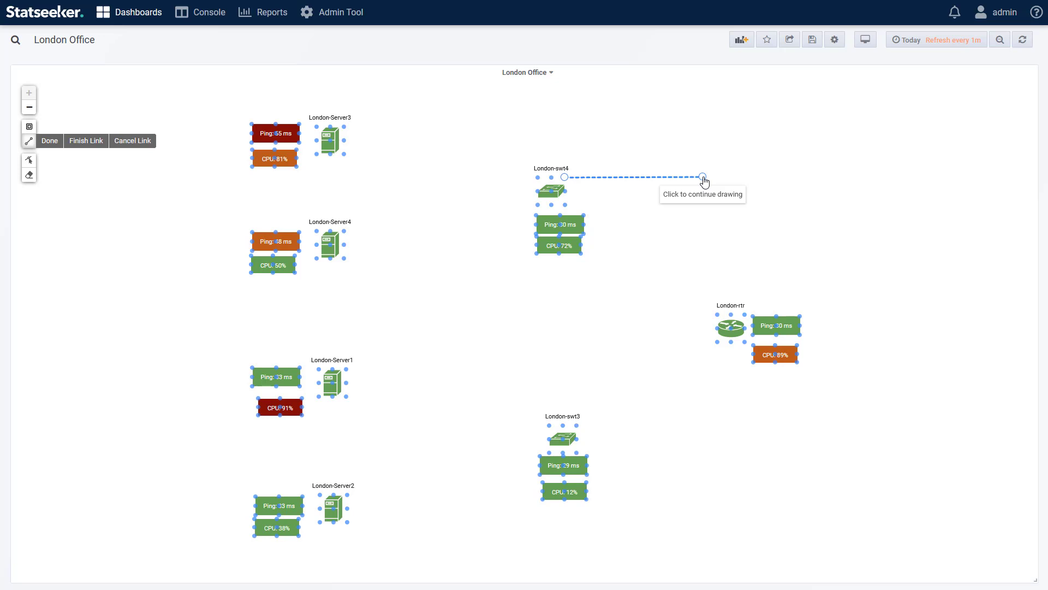
pyautogui.click(702, 177)
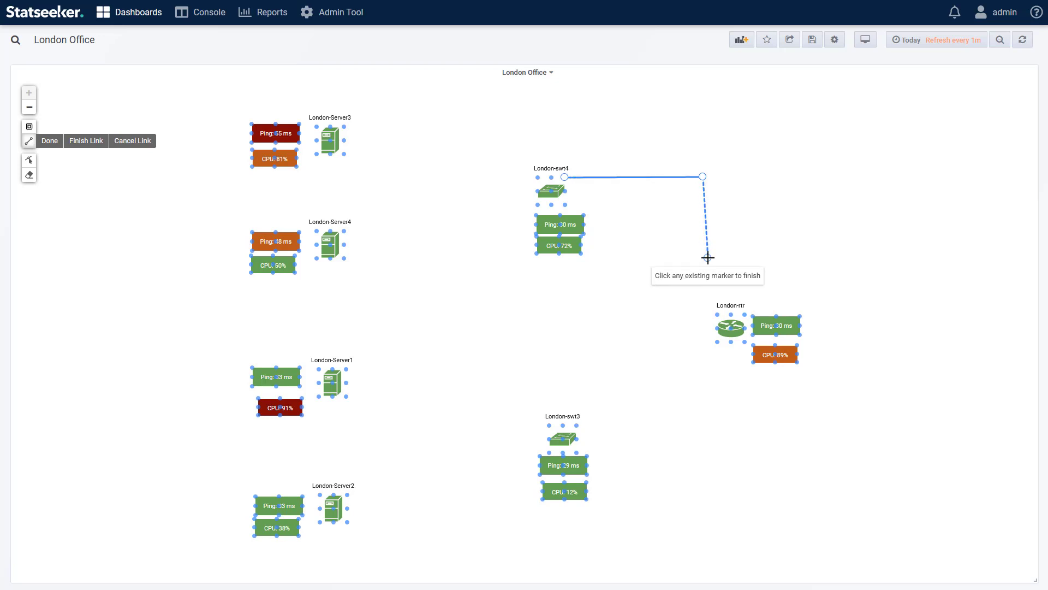
pyautogui.click(705, 240)
pyautogui.click(774, 235)
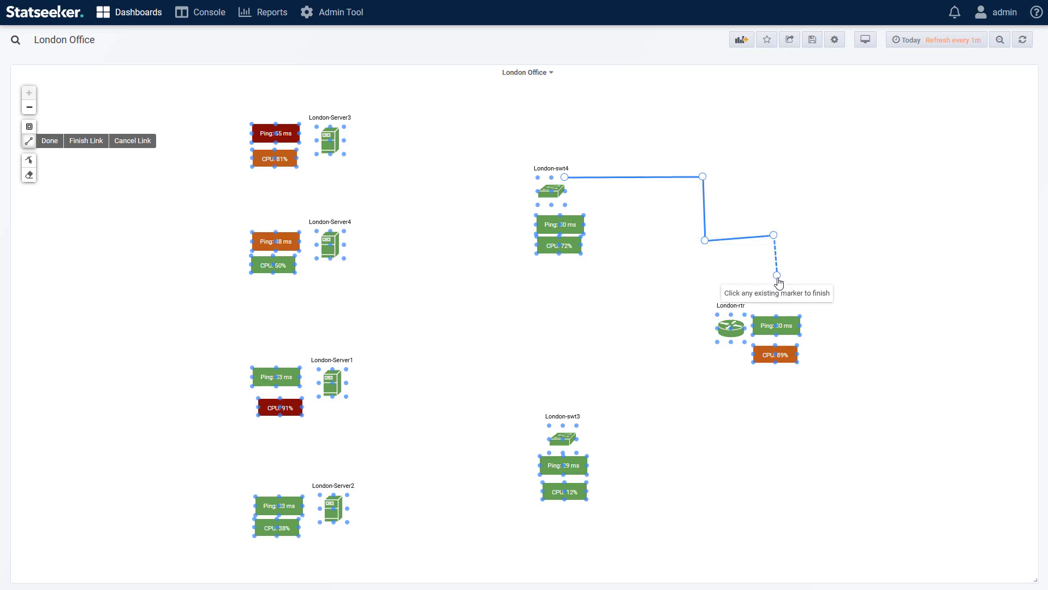
pyautogui.click(777, 278)
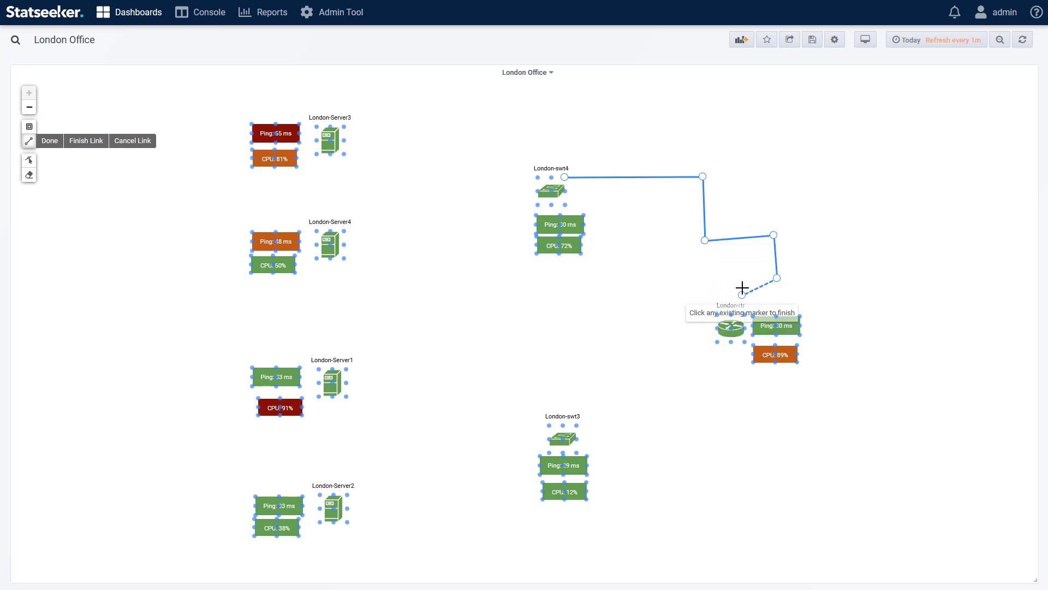
pyautogui.click(706, 242)
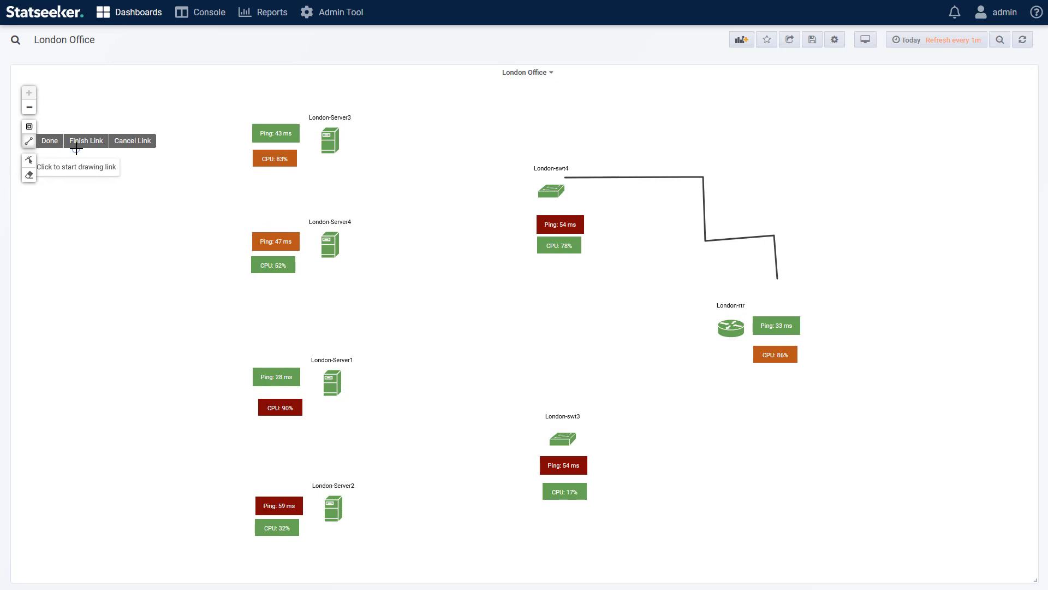
pyautogui.click(29, 175)
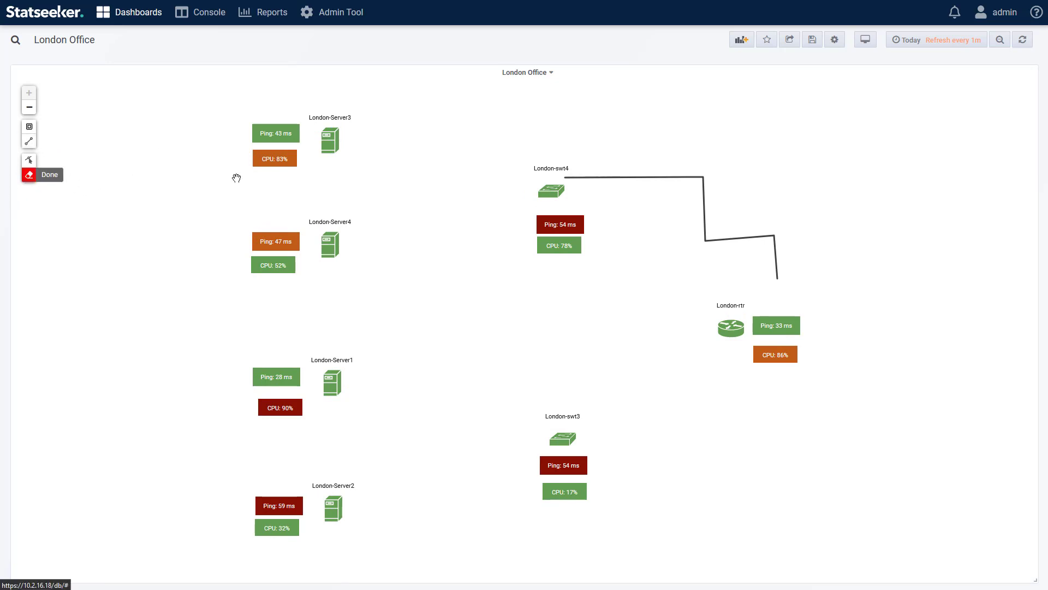
pyautogui.click(634, 177)
pyautogui.click(29, 141)
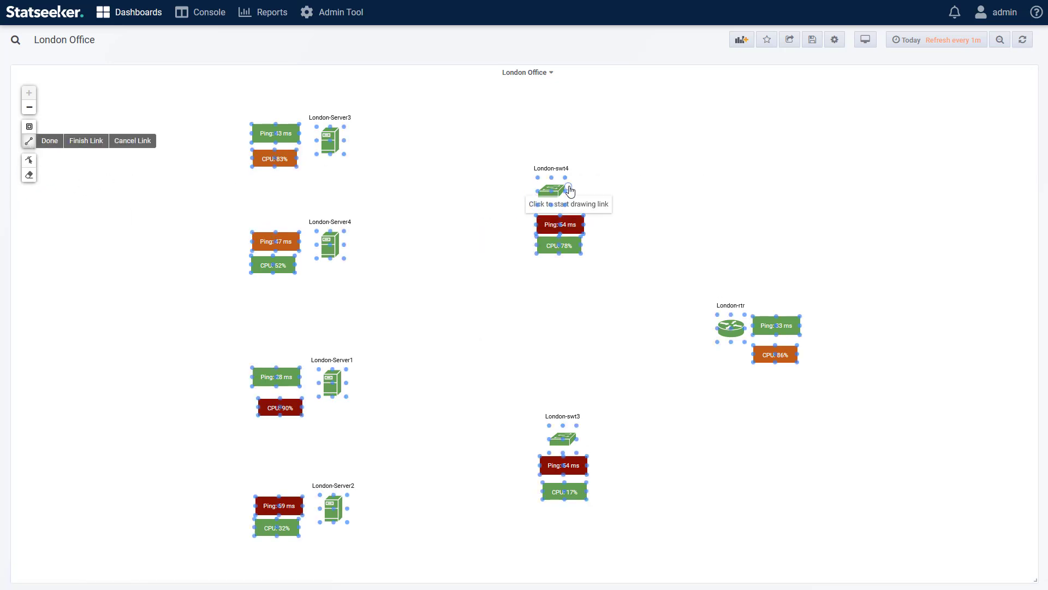
pyautogui.click(570, 137)
pyautogui.click(829, 138)
pyautogui.click(826, 224)
pyautogui.click(722, 227)
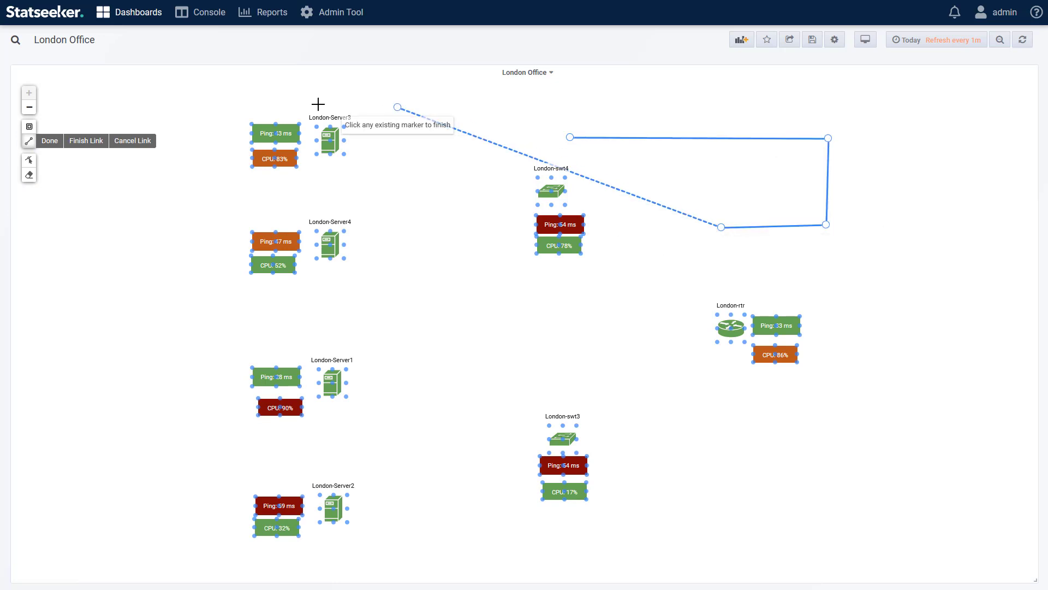
pyautogui.click(134, 144)
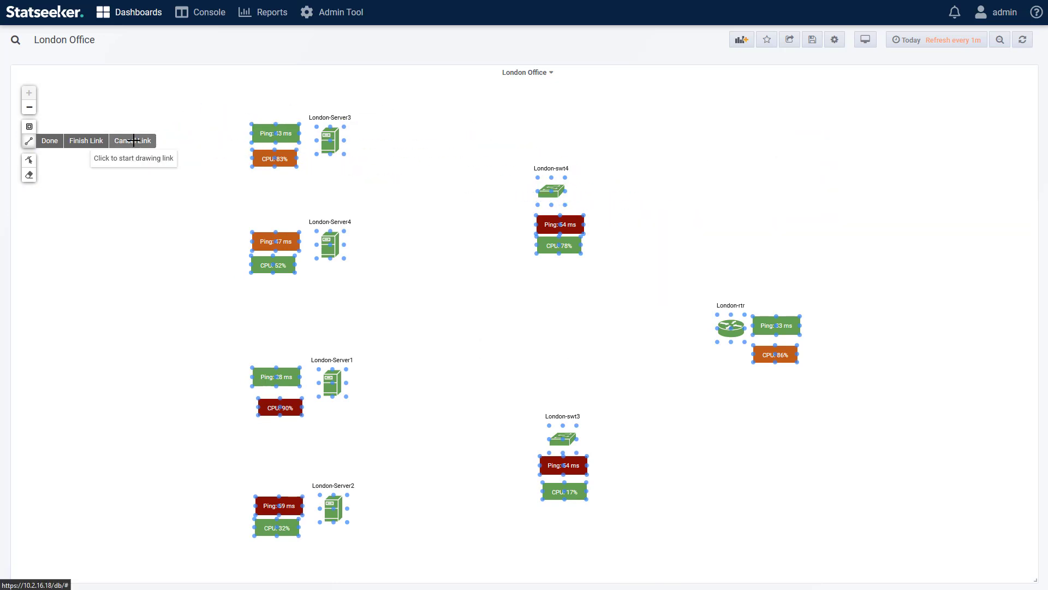
# Step: Draw links from London-swt4 to London-Server3, to two corners of London-Server4, and to London-Server1
pyautogui.click(538, 178)
pyautogui.click(344, 155)
pyautogui.click(86, 140)
pyautogui.click(538, 177)
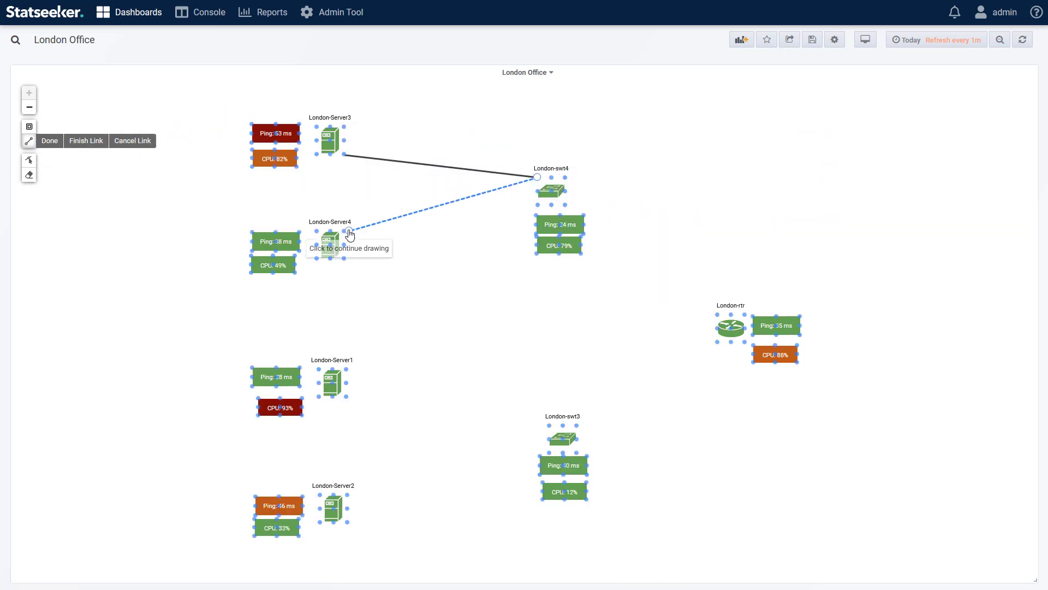
pyautogui.click(344, 229)
pyautogui.click(87, 141)
pyautogui.click(538, 178)
pyautogui.click(344, 257)
pyautogui.click(538, 178)
pyautogui.click(346, 368)
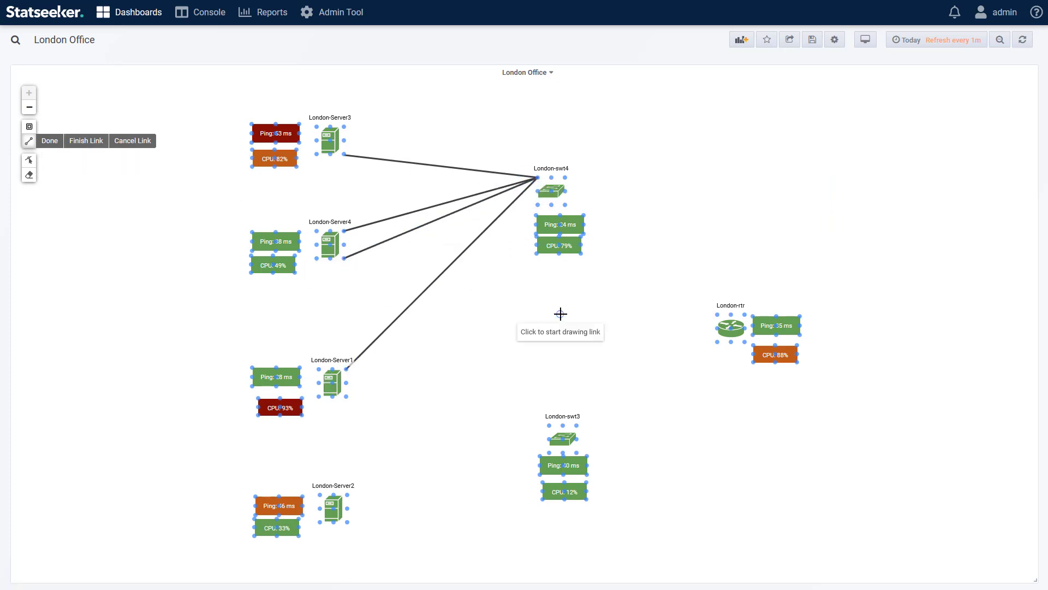
# Step: Shift London-swt4 slightly with its attached links, and move the London-Server3 end of its link to empty space above London-rtr
pyautogui.click(29, 159)
pyautogui.moveTo(551, 190)
pyautogui.mouseDown()
pyautogui.moveTo(800, 189)
pyautogui.moveTo(616, 131)
pyautogui.moveTo(564, 198)
pyautogui.mouseUp()
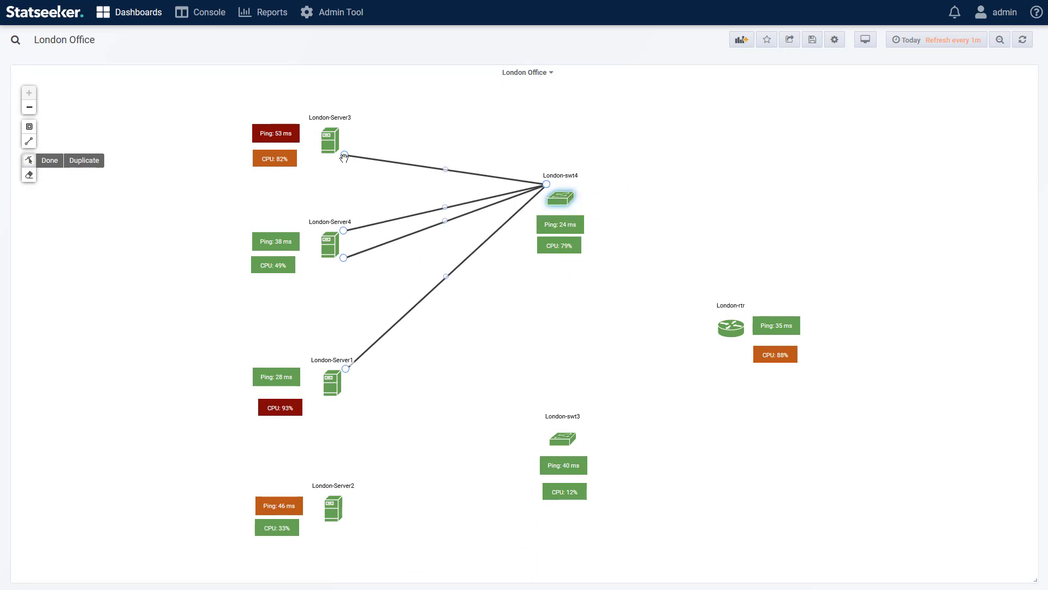
pyautogui.moveTo(344, 155); pyautogui.dragTo(818, 140)
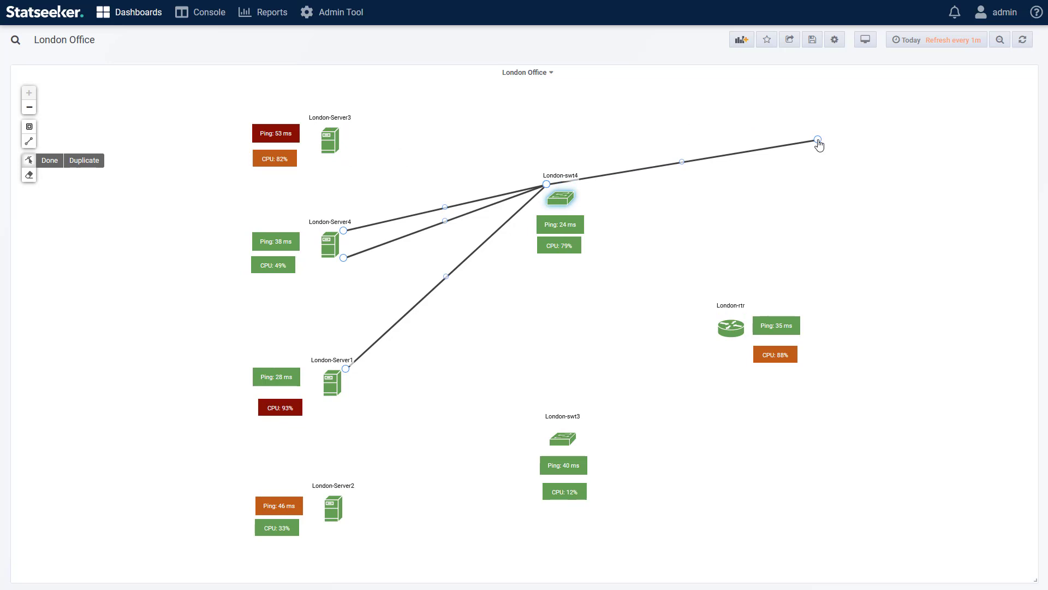
# Step: Reshape the detached London-swt4 link with two repositioned bend points, and remove the lower bend point
pyautogui.click(682, 162)
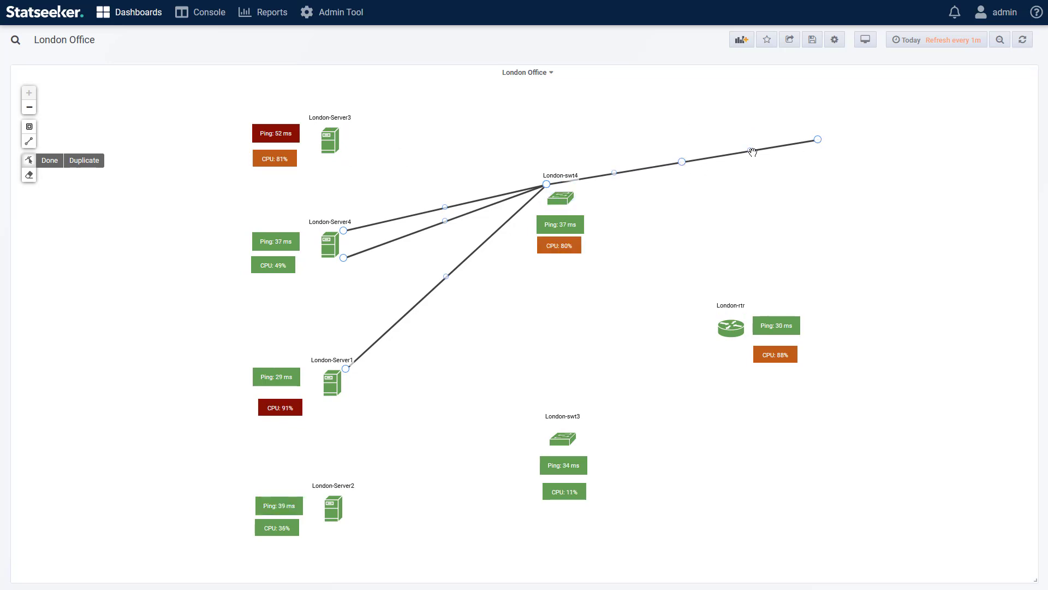
pyautogui.moveTo(752, 152); pyautogui.dragTo(798, 231)
pyautogui.moveTo(687, 178); pyautogui.dragTo(713, 134)
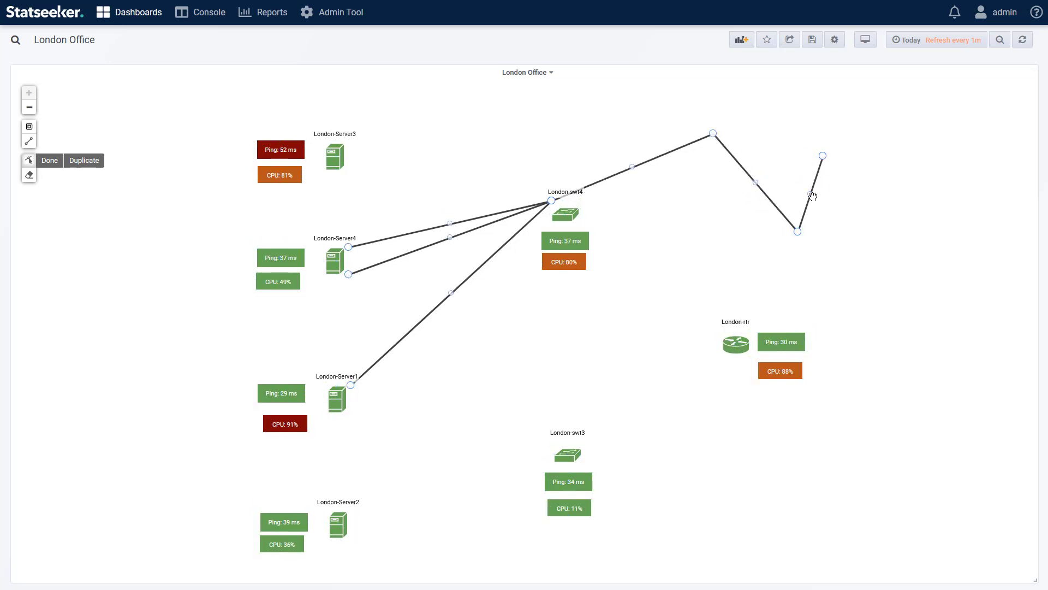
pyautogui.click(682, 162)
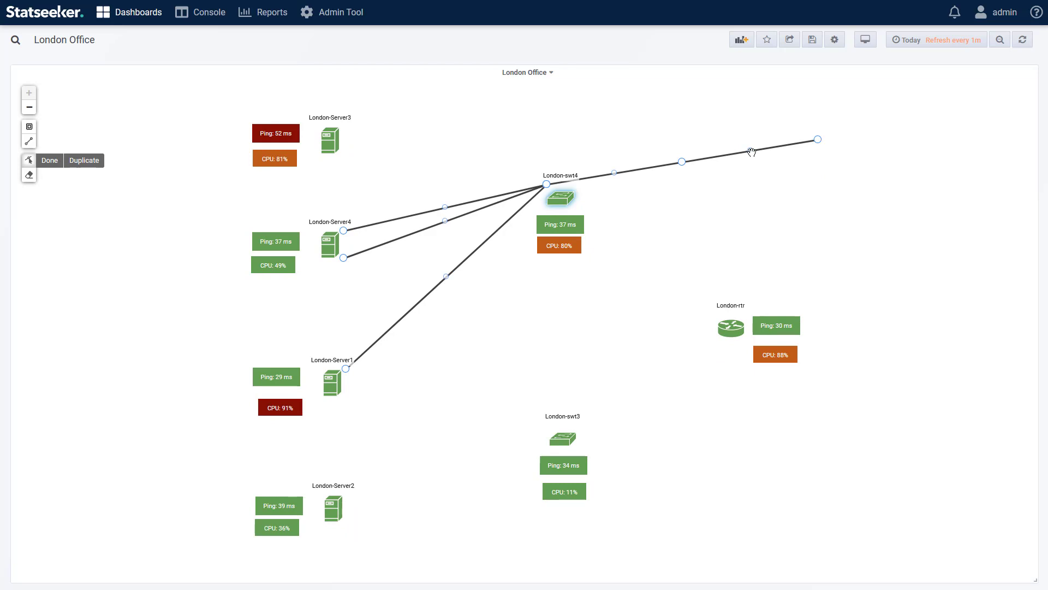
pyautogui.moveTo(752, 152); pyautogui.dragTo(798, 232)
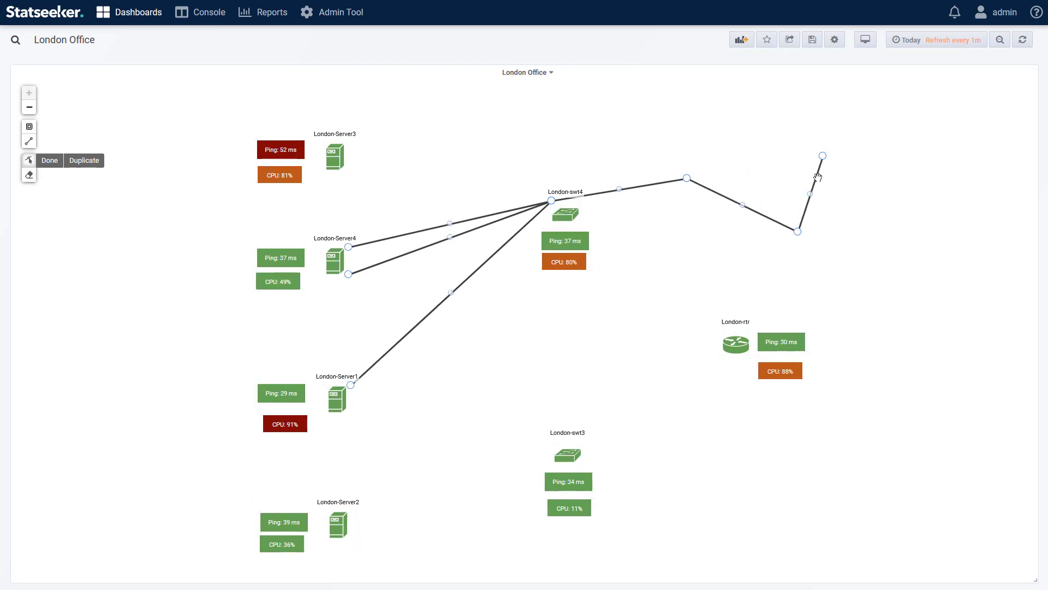
pyautogui.moveTo(686, 178); pyautogui.dragTo(713, 134)
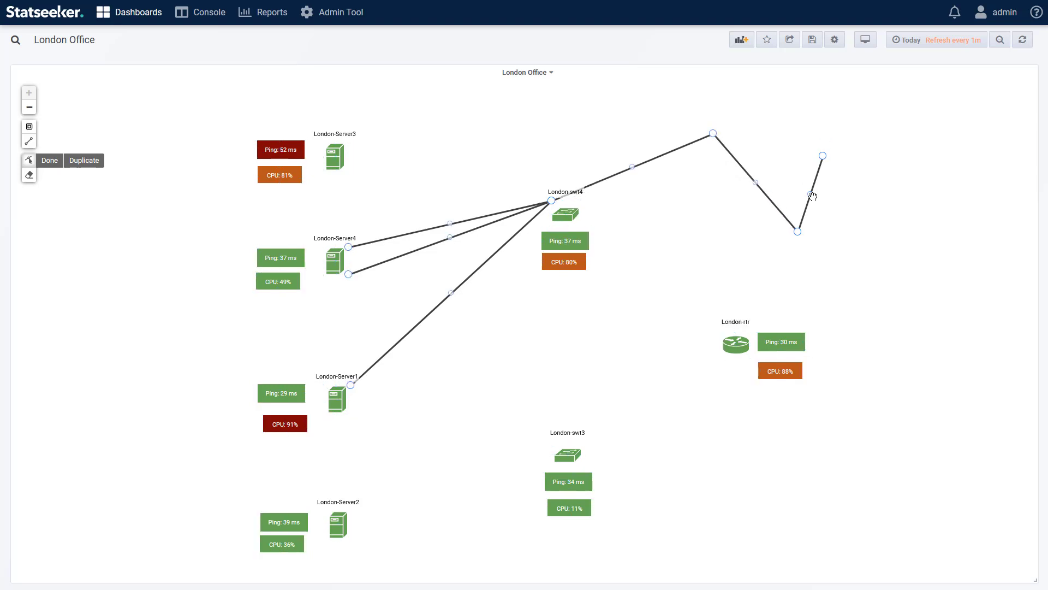
pyautogui.click(799, 233)
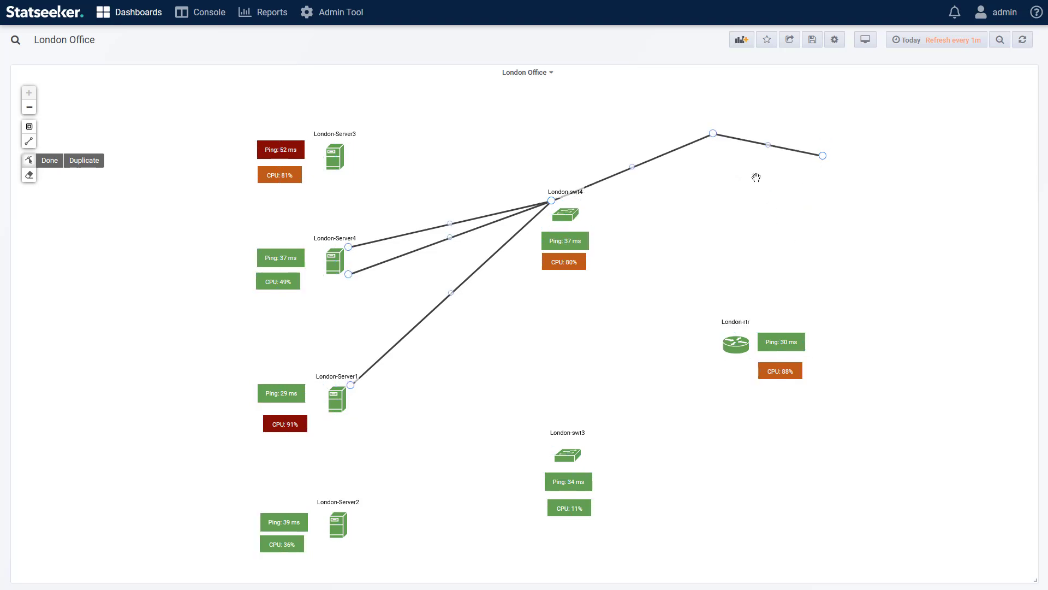
# Step: Bind the link between London-swt4 and London-rtr to query D (Standard Query, interface) with London-swt4 Gi1/1 as its entity
pyautogui.click(713, 134)
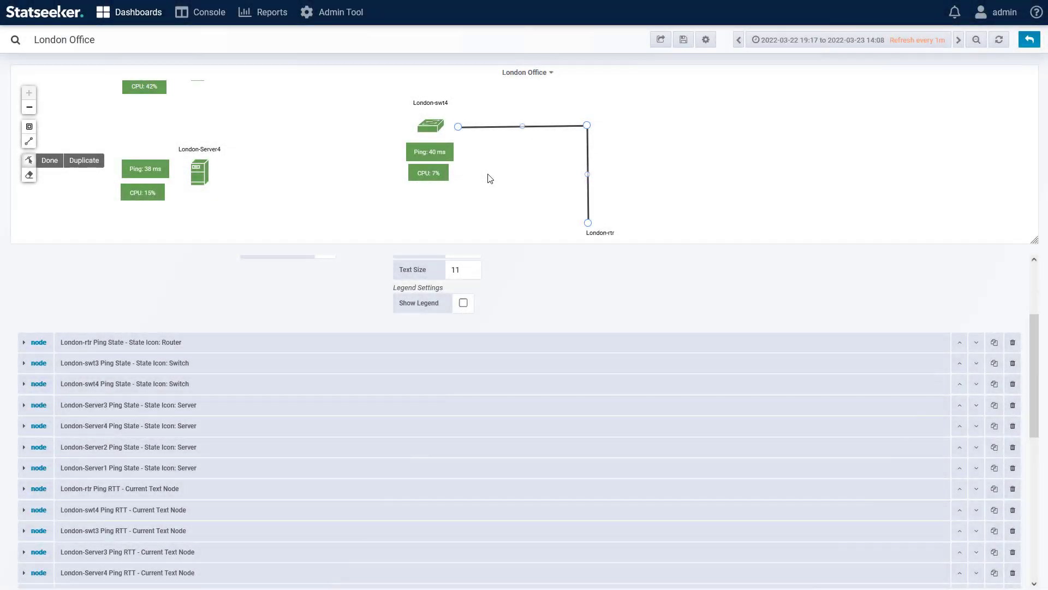
pyautogui.click(499, 131)
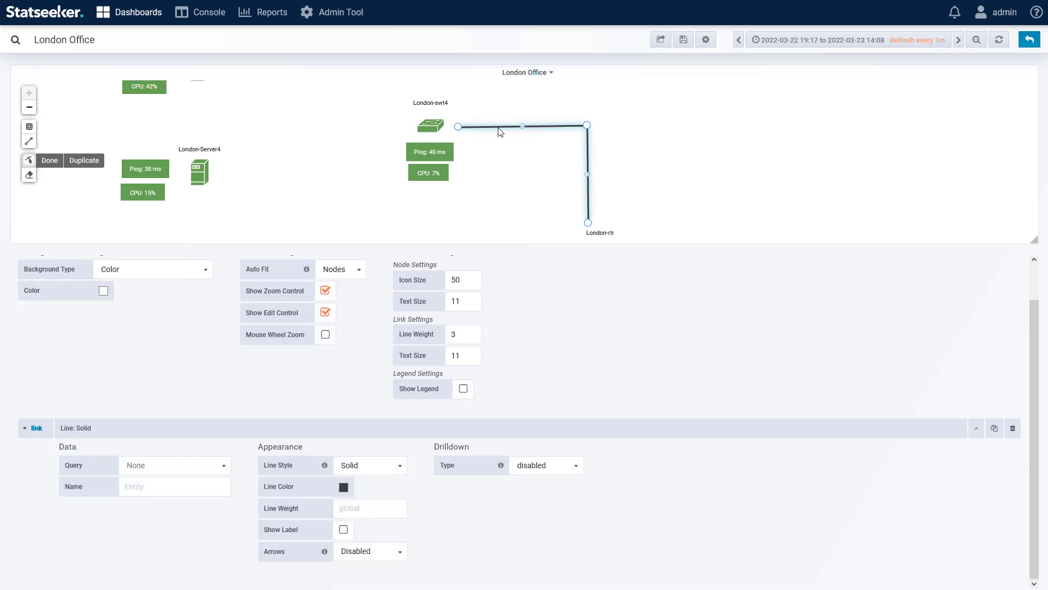
pyautogui.click(189, 467)
pyautogui.click(192, 541)
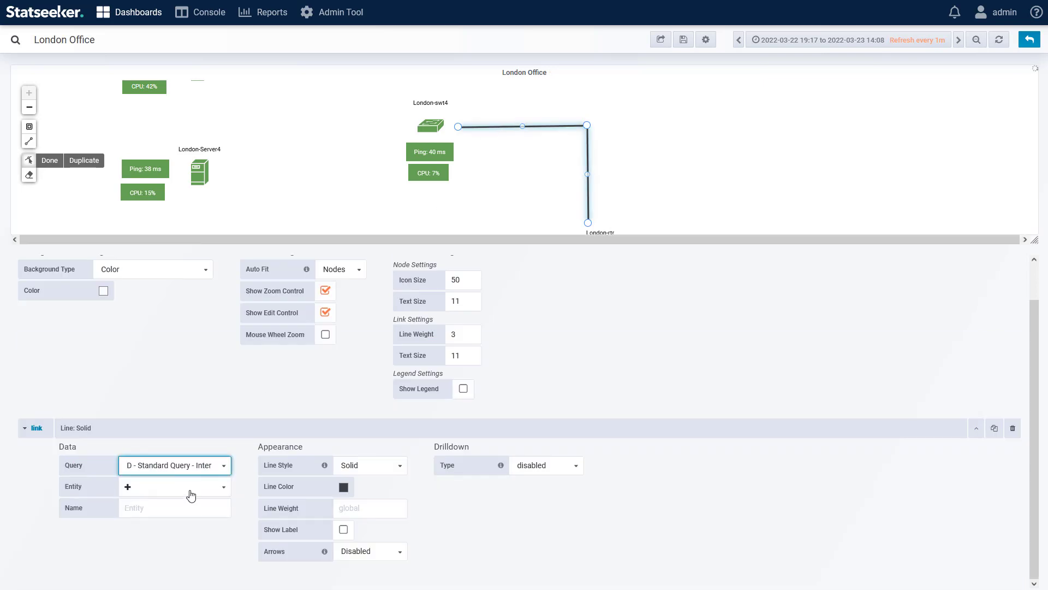
pyautogui.click(185, 486)
pyautogui.click(179, 564)
# Step: Set the link's field to Tx Util - Current, with data type Number and unit percent (0-100)
pyautogui.click(177, 529)
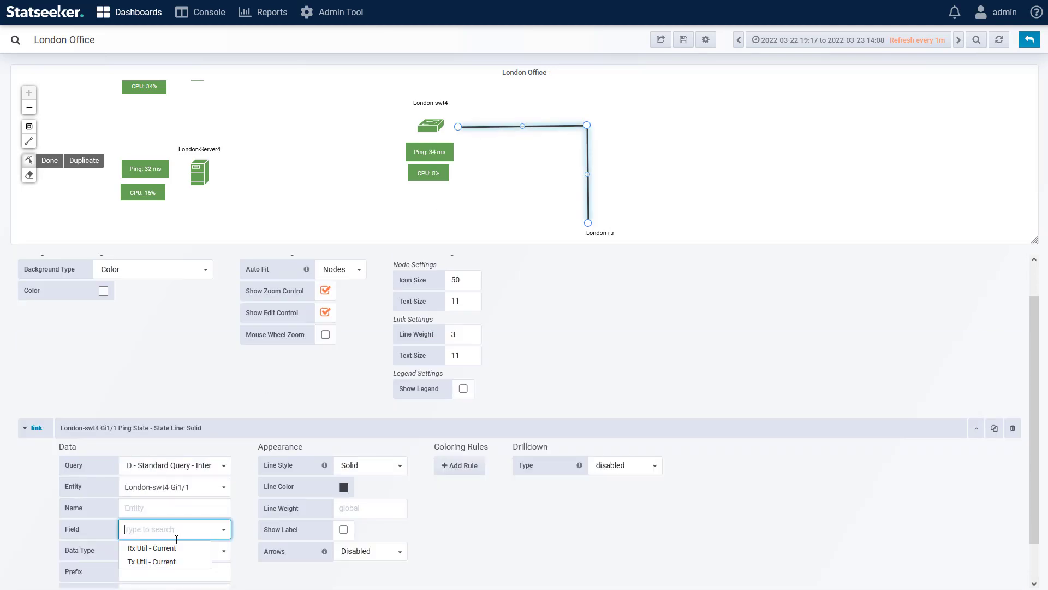
pyautogui.click(164, 557)
pyautogui.click(165, 551)
pyautogui.click(132, 516)
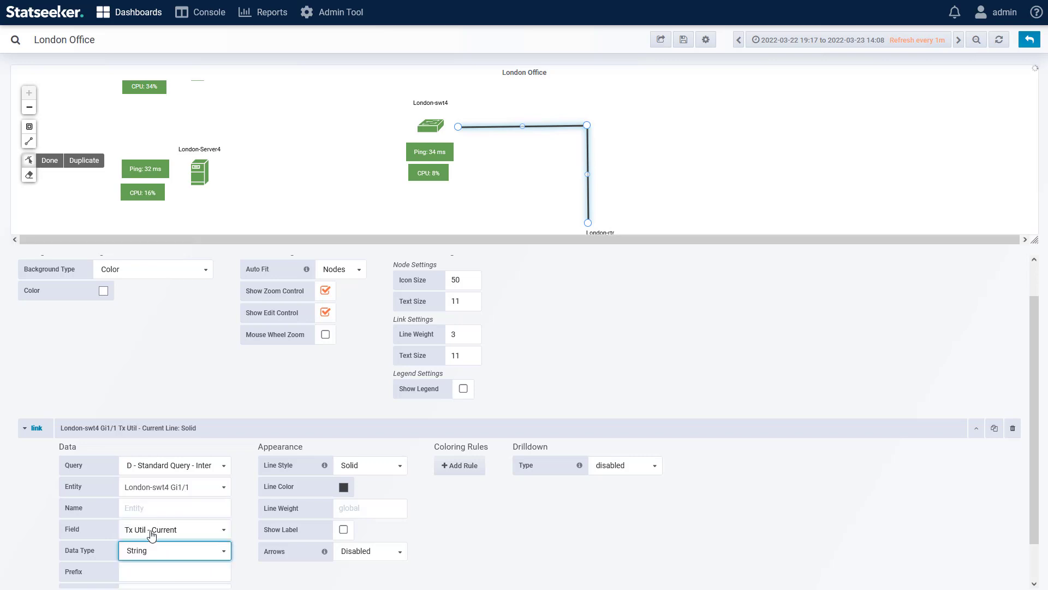
pyautogui.click(152, 553)
pyautogui.click(138, 531)
pyautogui.scroll(-1, 164, 552)
pyautogui.click(159, 523)
pyautogui.moveTo(158, 541)
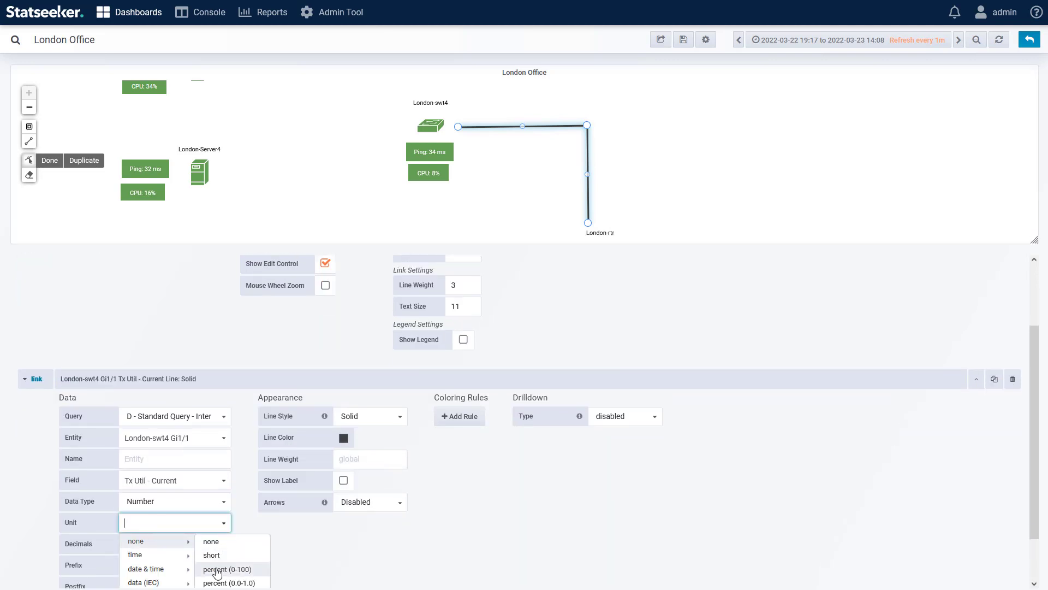
pyautogui.click(219, 570)
pyautogui.click(171, 544)
pyautogui.write('2')
pyautogui.click(273, 549)
pyautogui.scroll(-1, 280, 532)
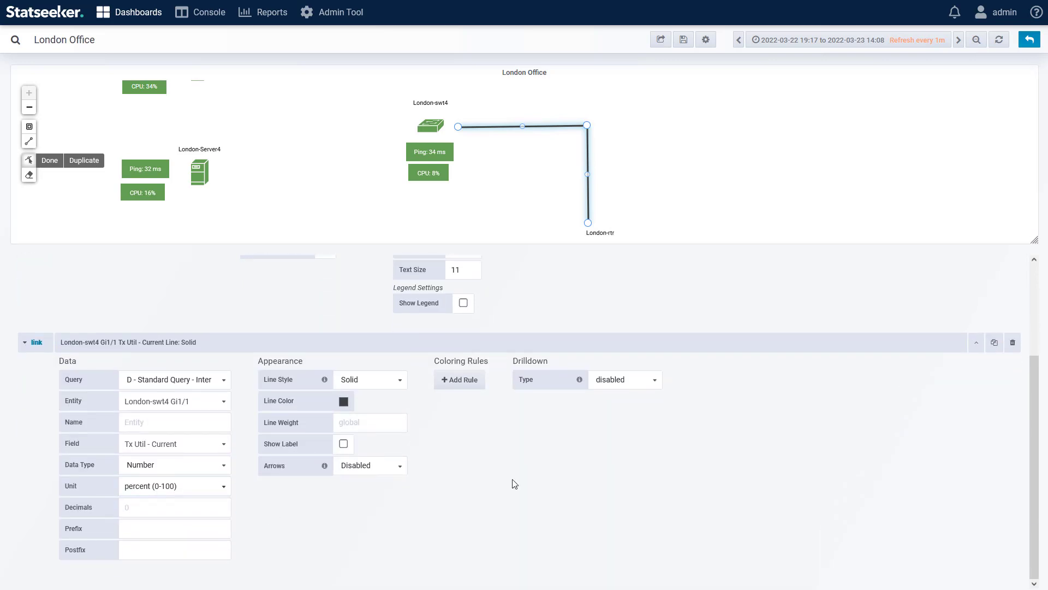
# Step: Review the link's line style options, keeping Solid, and set its arrows to End
pyautogui.click(385, 380)
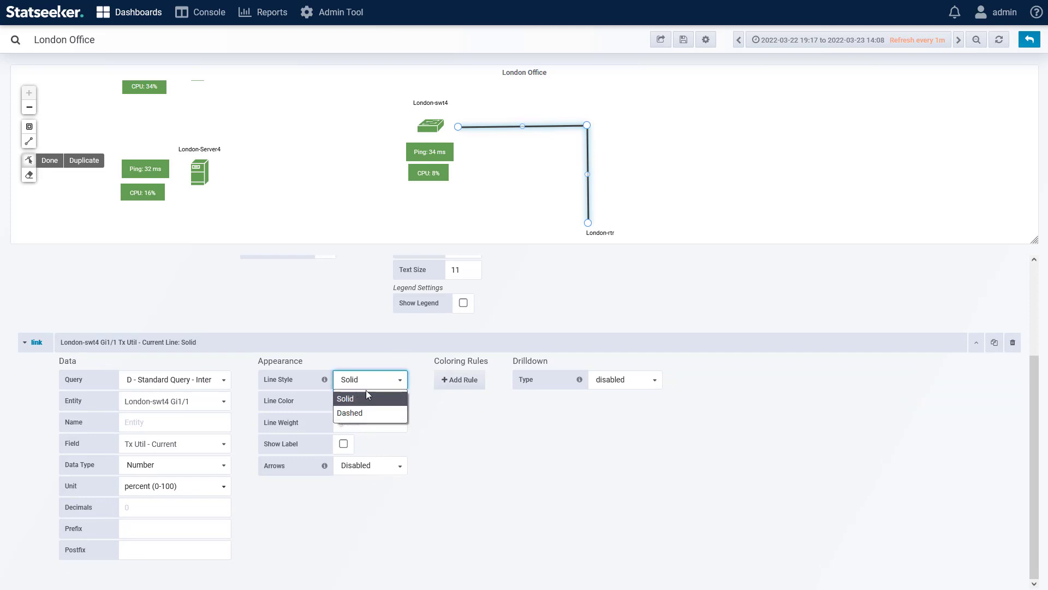
pyautogui.click(428, 411)
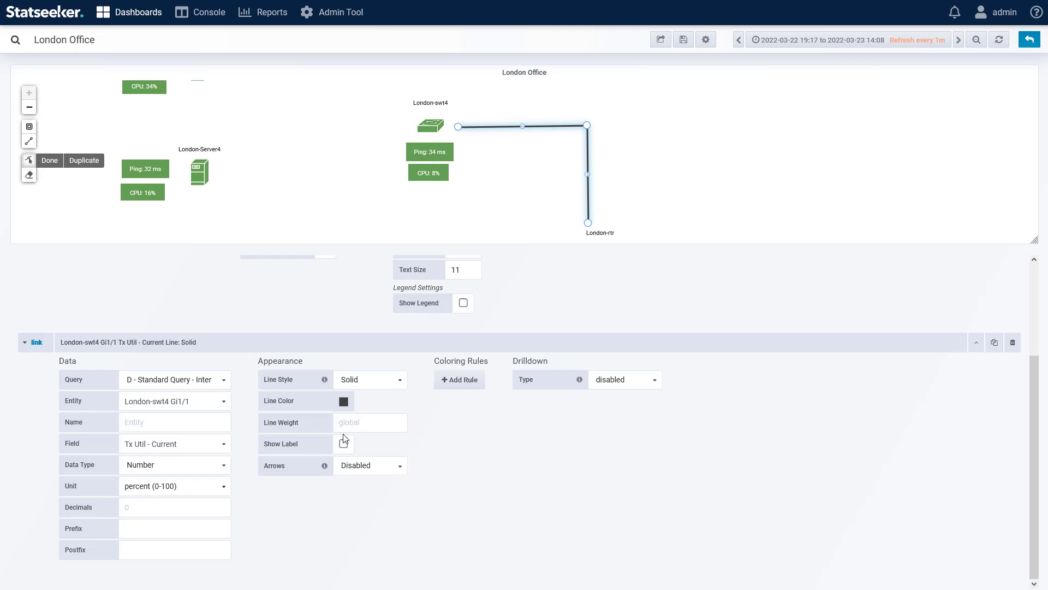
pyautogui.scroll(2, 508, 446)
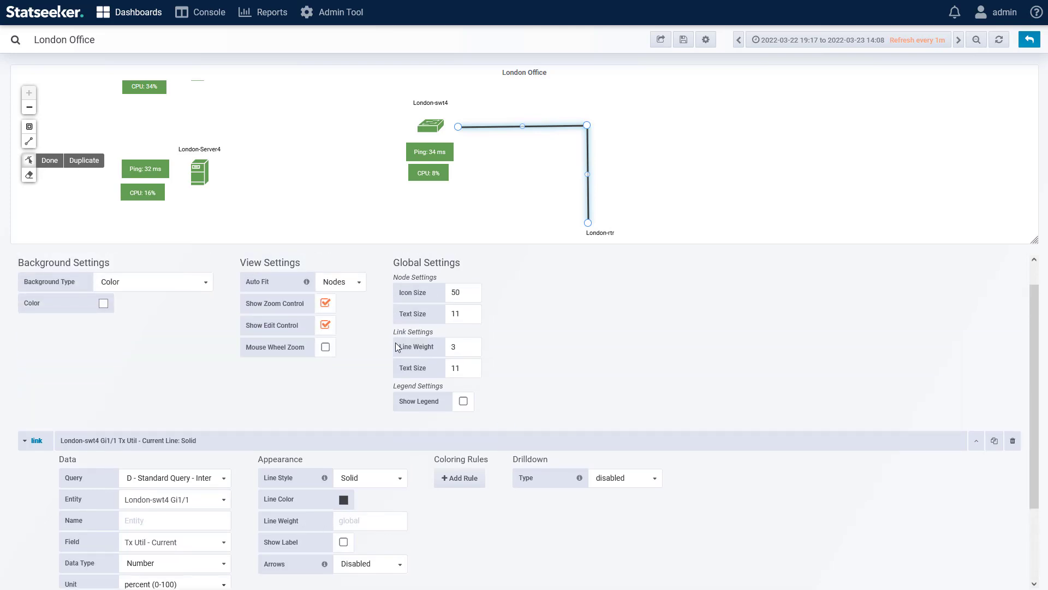
pyautogui.scroll(-1, 435, 506)
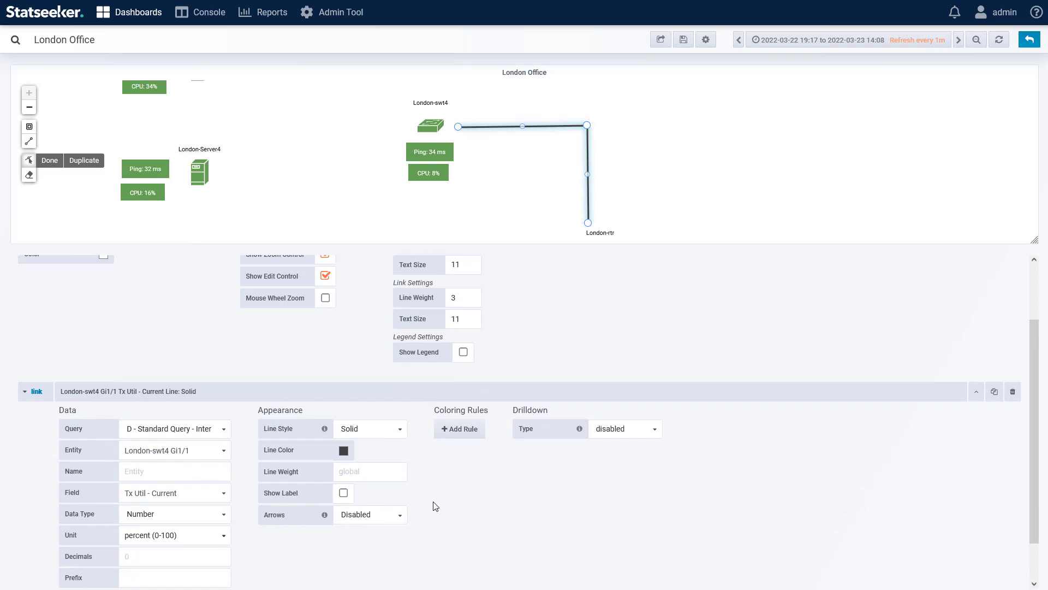
pyautogui.click(375, 521)
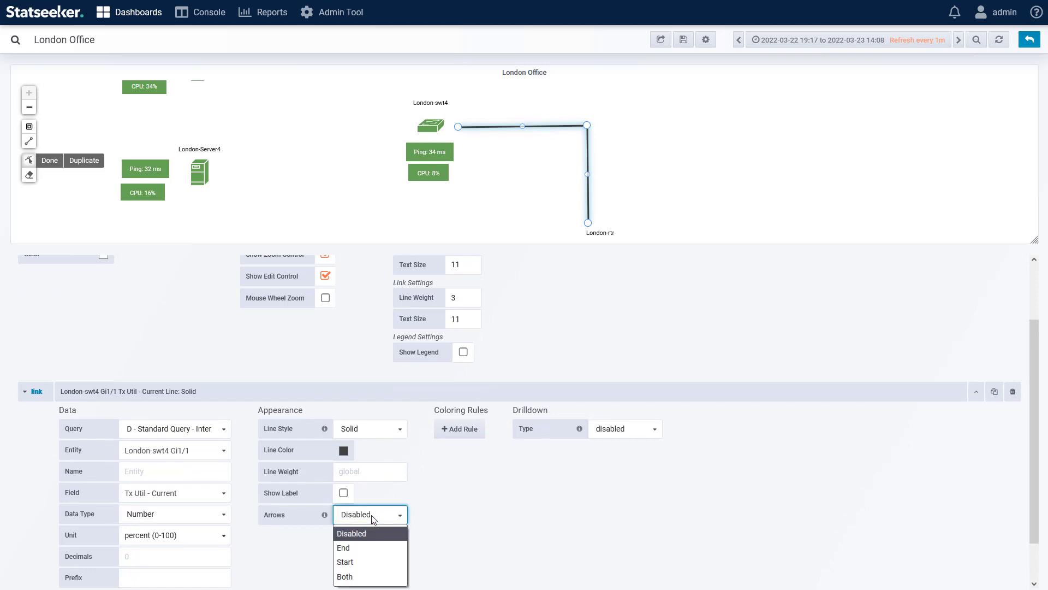
pyautogui.click(361, 549)
# Step: Add a range coloring rule that colors the link green for values up to 65
pyautogui.click(460, 429)
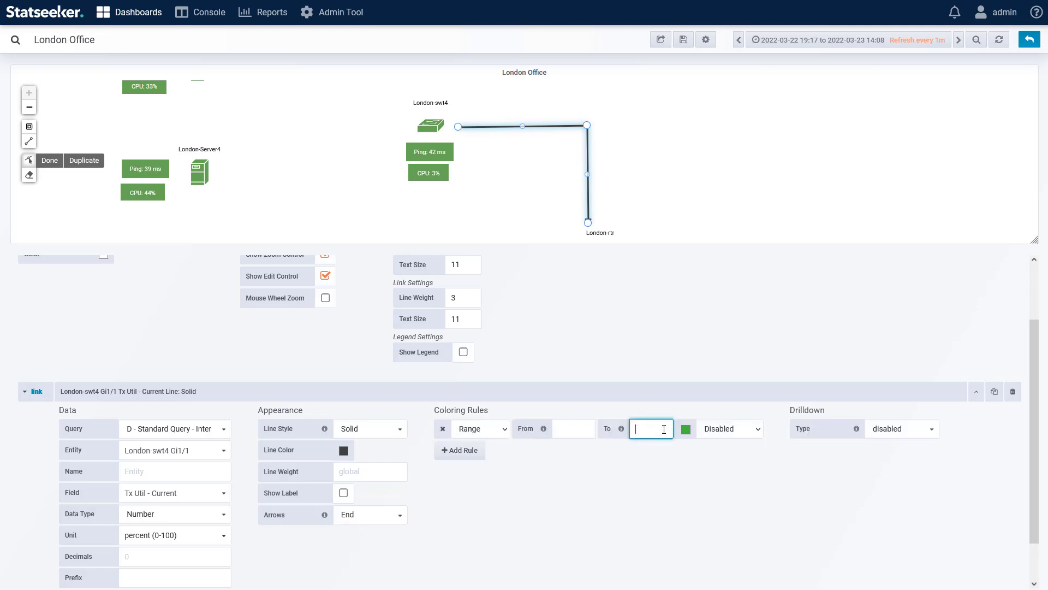
pyautogui.click(685, 429)
pyautogui.click(681, 367)
pyautogui.click(730, 429)
pyautogui.click(720, 463)
# Step: Add a second range coloring rule that colors the link orange from 65 to 85
pyautogui.click(459, 450)
pyautogui.click(572, 450)
pyautogui.write('65')
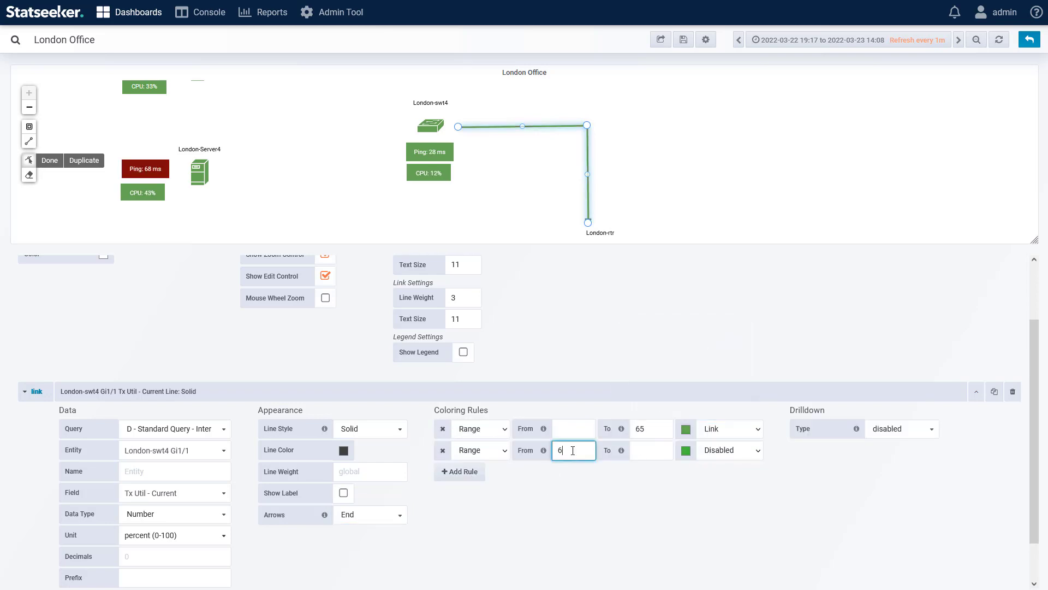
pyautogui.click(651, 451)
pyautogui.write('85')
# Step: Add a third range coloring rule that colors the link red for values from 85 upward
pyautogui.click(460, 472)
pyautogui.click(572, 471)
pyautogui.write('85')
pyautogui.click(685, 471)
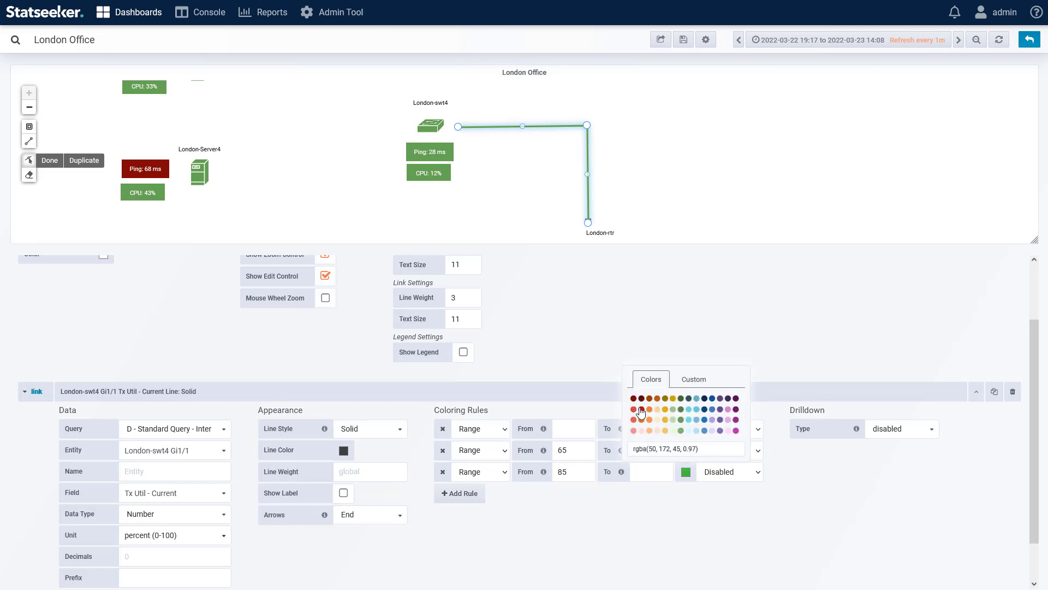
pyautogui.click(640, 412)
pyautogui.click(730, 472)
pyautogui.click(716, 506)
# Step: Review the link's drilldown types, leaving drilldown disabled, and turn on the link's label
pyautogui.click(909, 432)
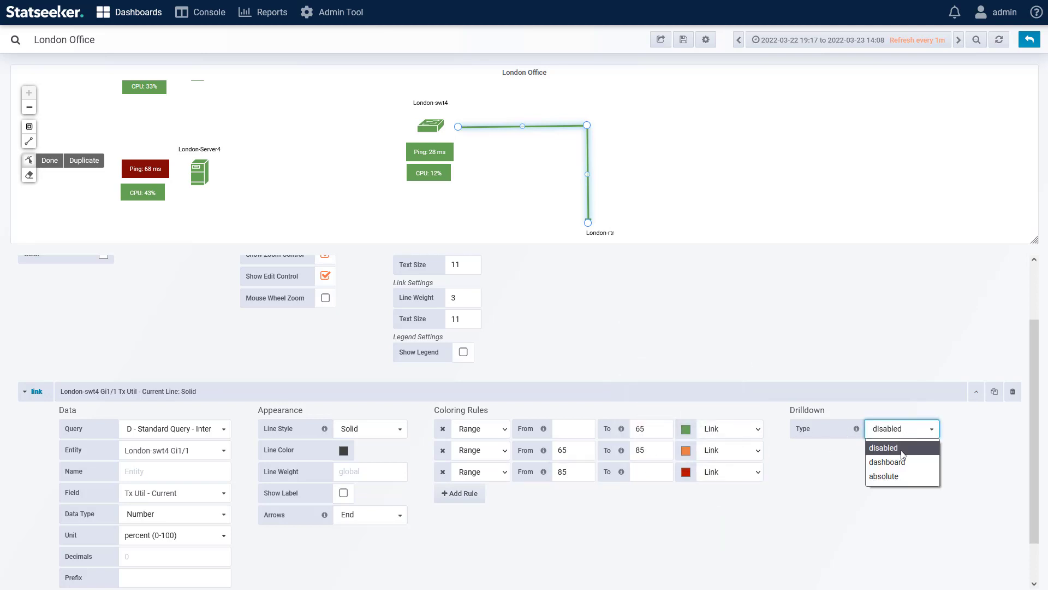
pyautogui.click(822, 477)
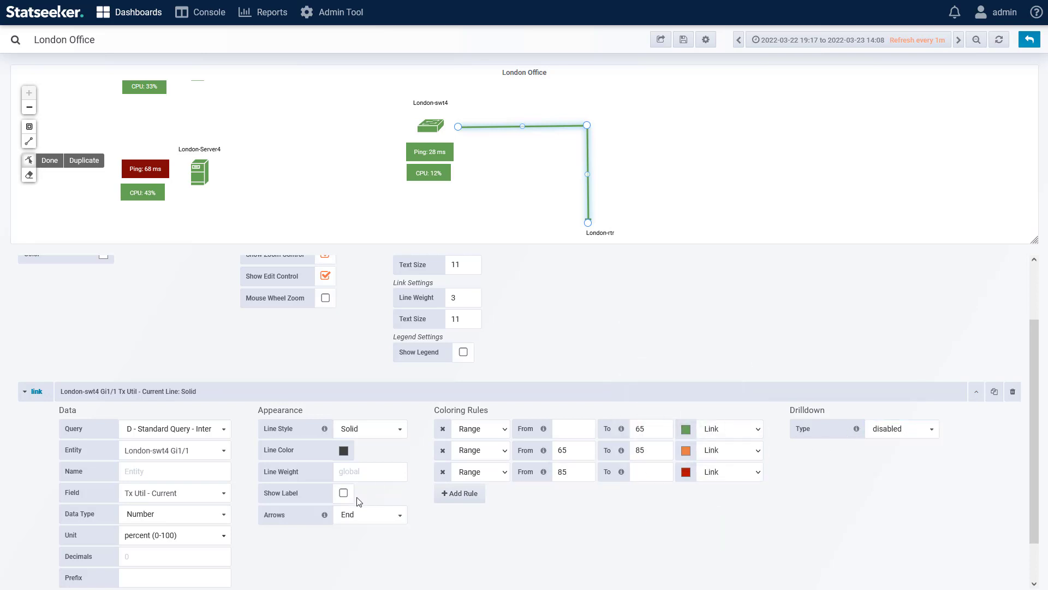
pyautogui.click(343, 493)
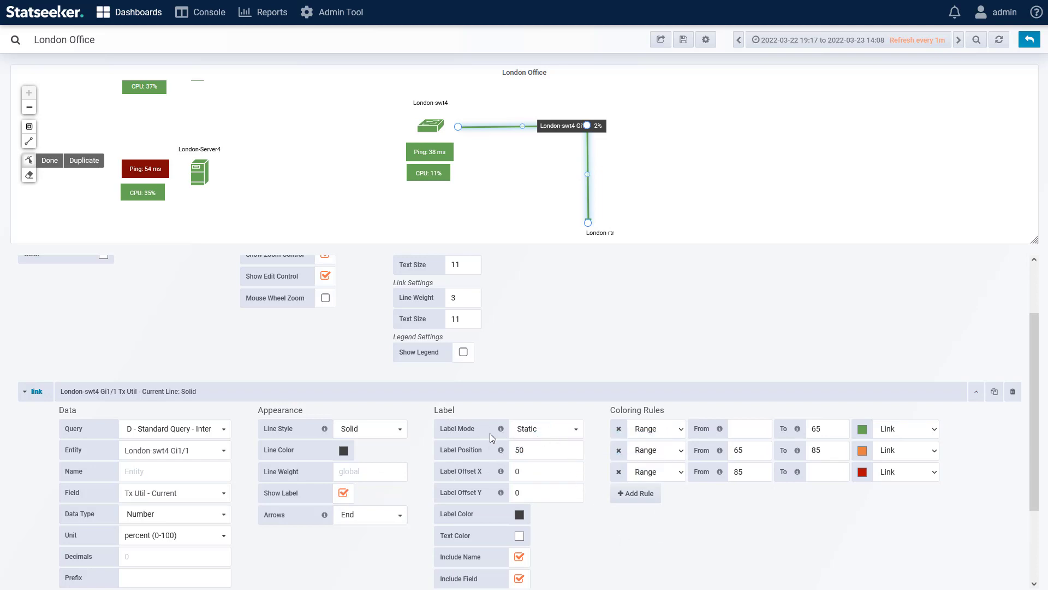
# Step: Try the link label at position 0, and settle on label position 40
pyautogui.click(521, 449)
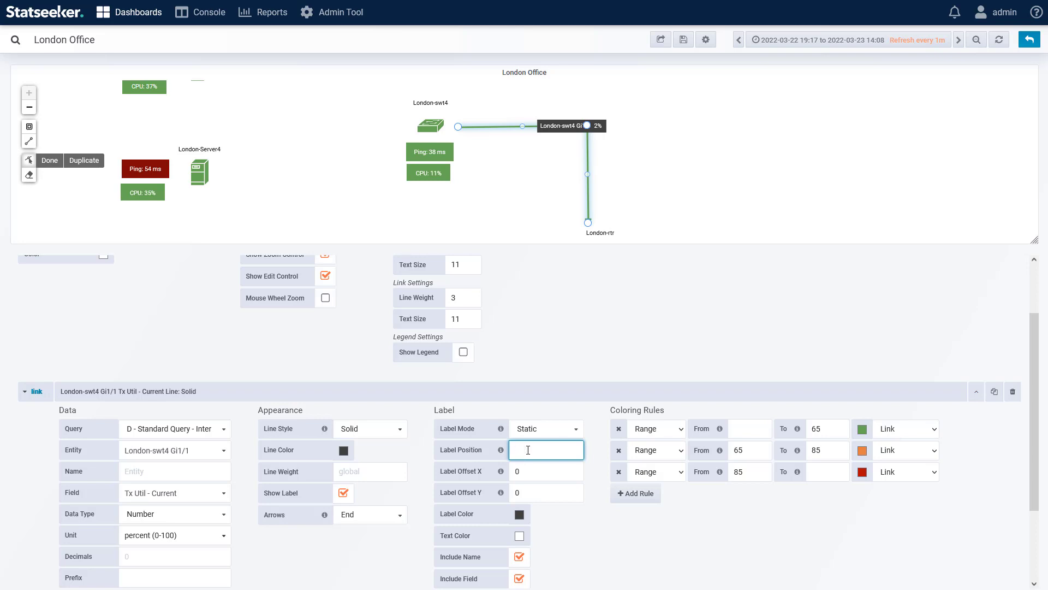
pyautogui.click(595, 473)
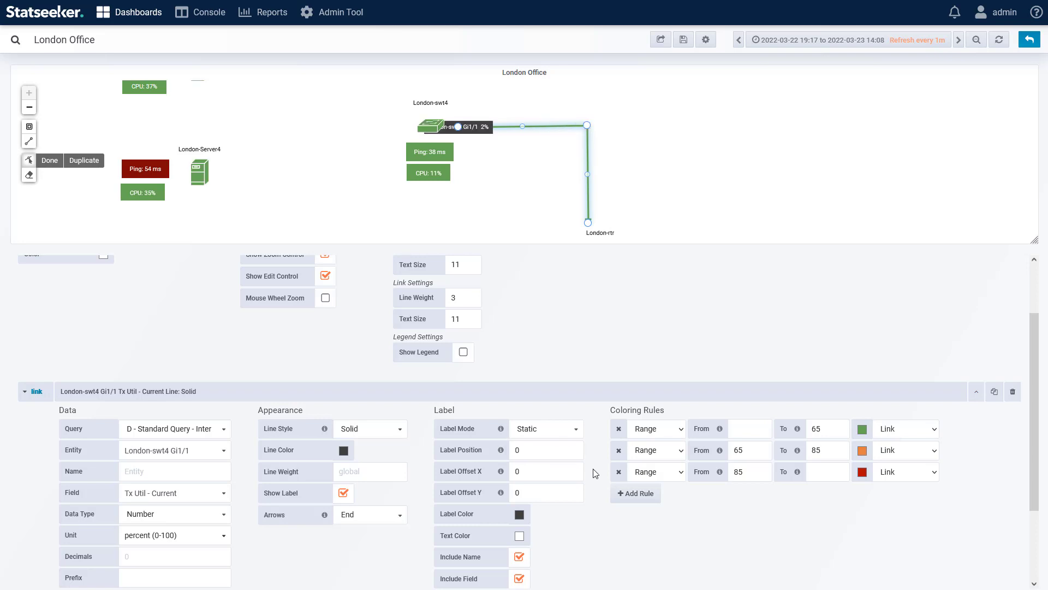
pyautogui.click(542, 449)
pyautogui.press('BackSpace')
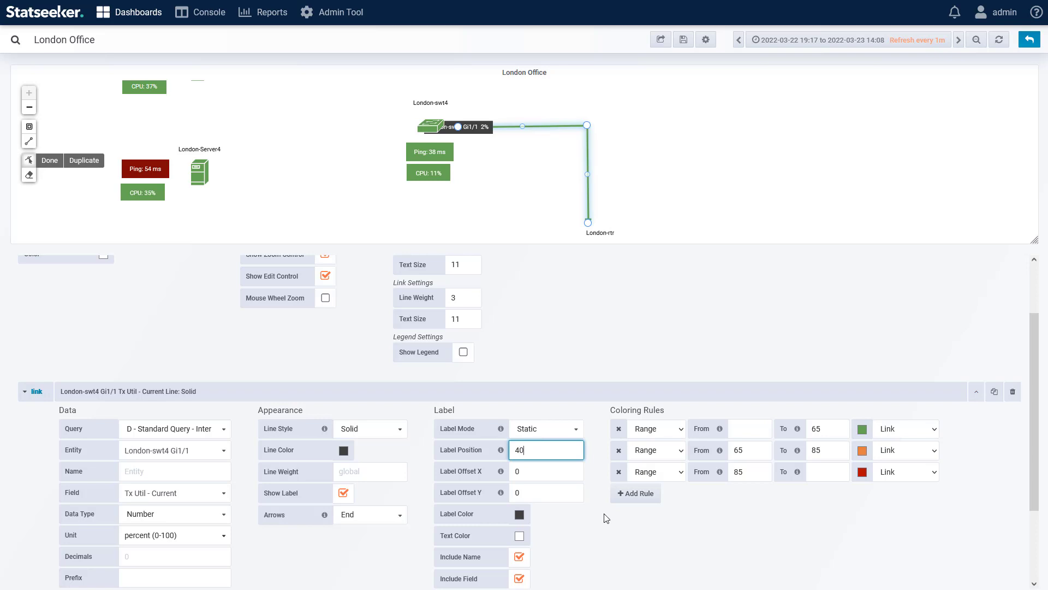
pyautogui.write('40')
pyautogui.click(606, 518)
# Step: Shift the link label with a Y offset of -25 and an X offset of -50
pyautogui.click(534, 493)
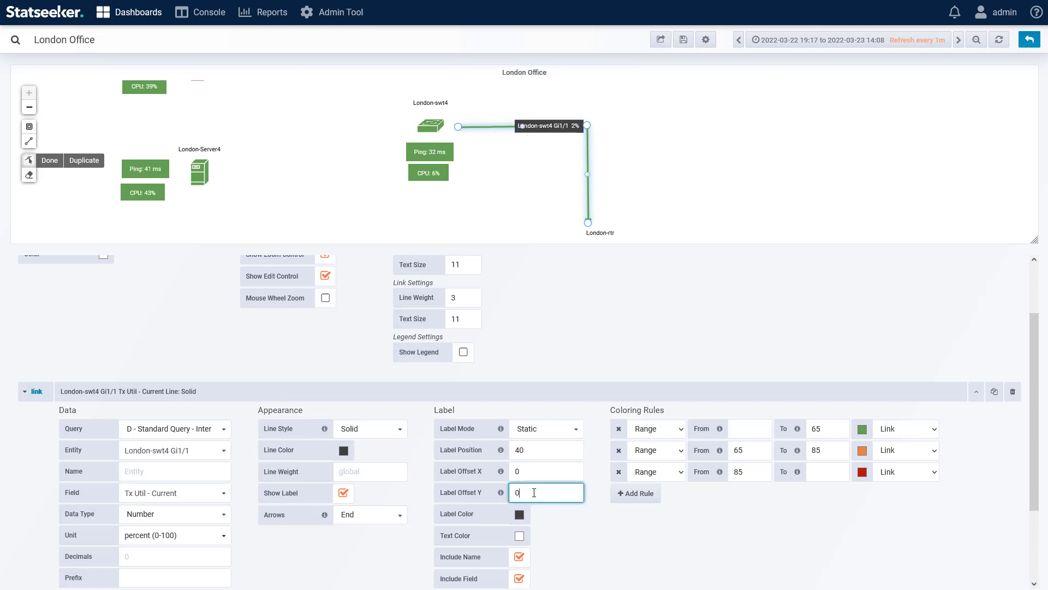
pyautogui.write('-25')
pyautogui.click(542, 471)
pyautogui.press('BackSpace')
pyautogui.write('-50')
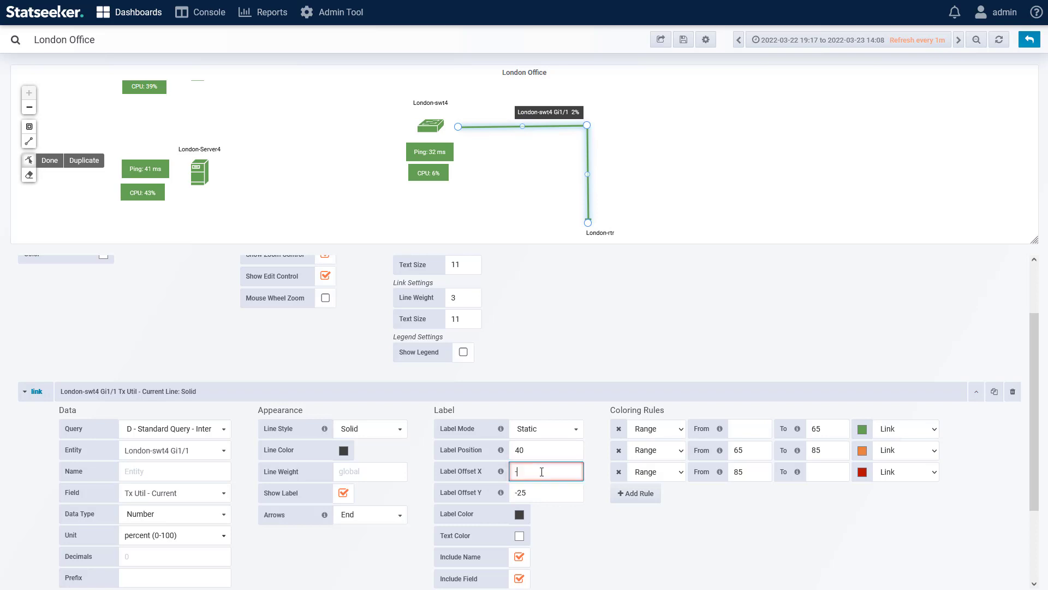
pyautogui.click(596, 472)
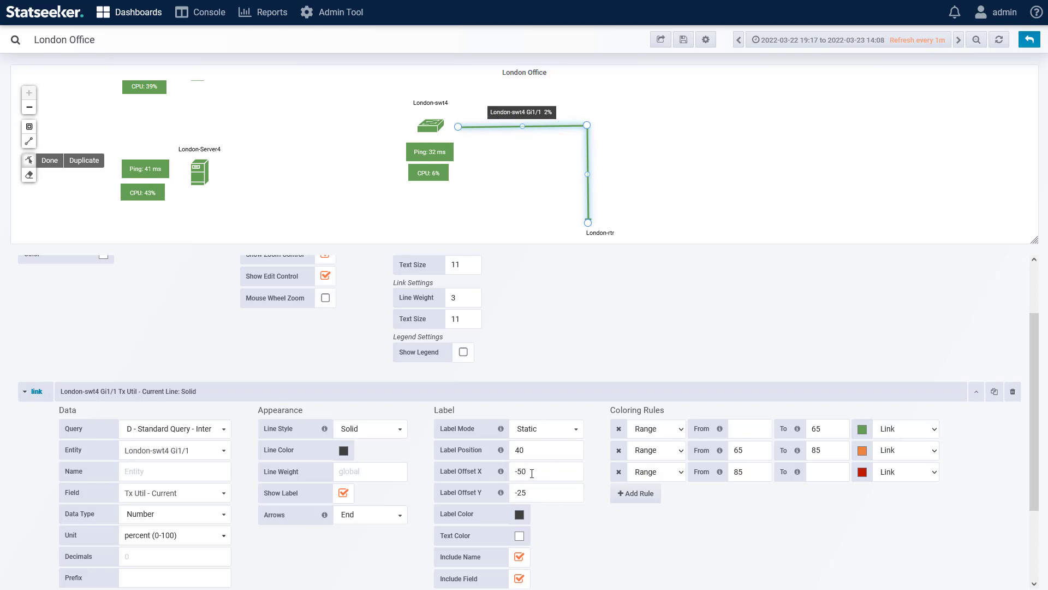
# Step: Change the link label's Y offset to 25 and its X offset to 75
pyautogui.click(536, 493)
pyautogui.click(584, 531)
pyautogui.click(543, 472)
pyautogui.press('BackSpace')
pyautogui.press('BackSpace')
pyautogui.press('BackSpace')
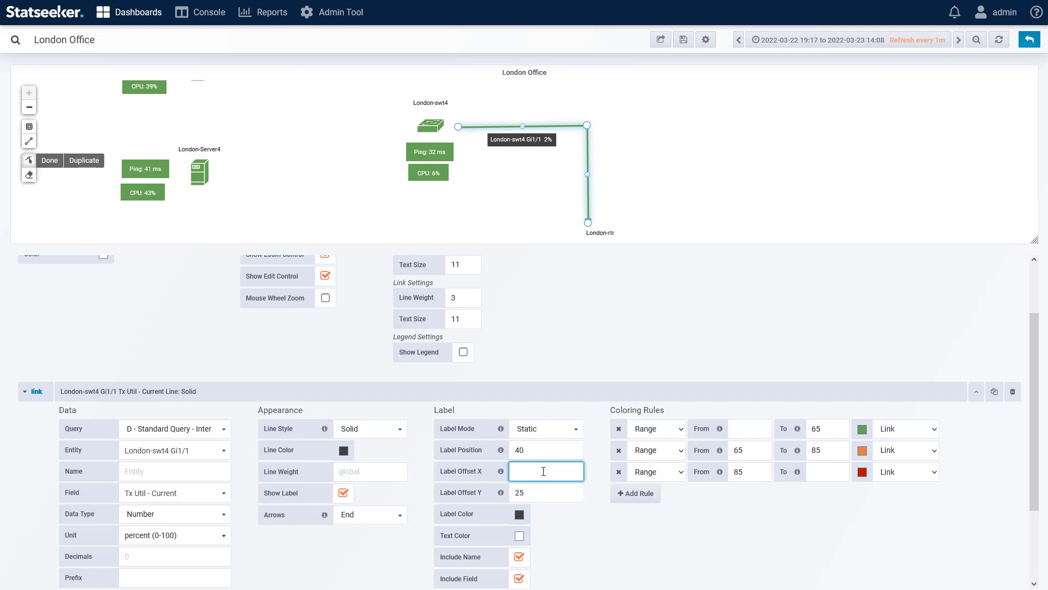
pyautogui.click(595, 529)
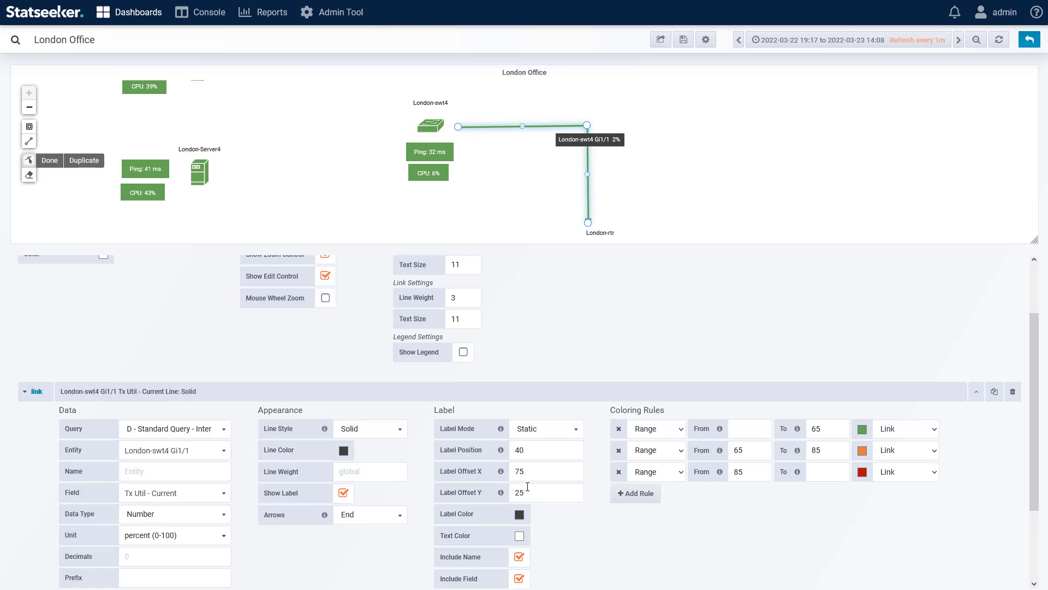
# Step: Set the link label's X offset to -45
pyautogui.click(541, 471)
pyautogui.press('BackSpace')
pyautogui.press('BackSpace')
pyautogui.write('-45')
pyautogui.click(601, 537)
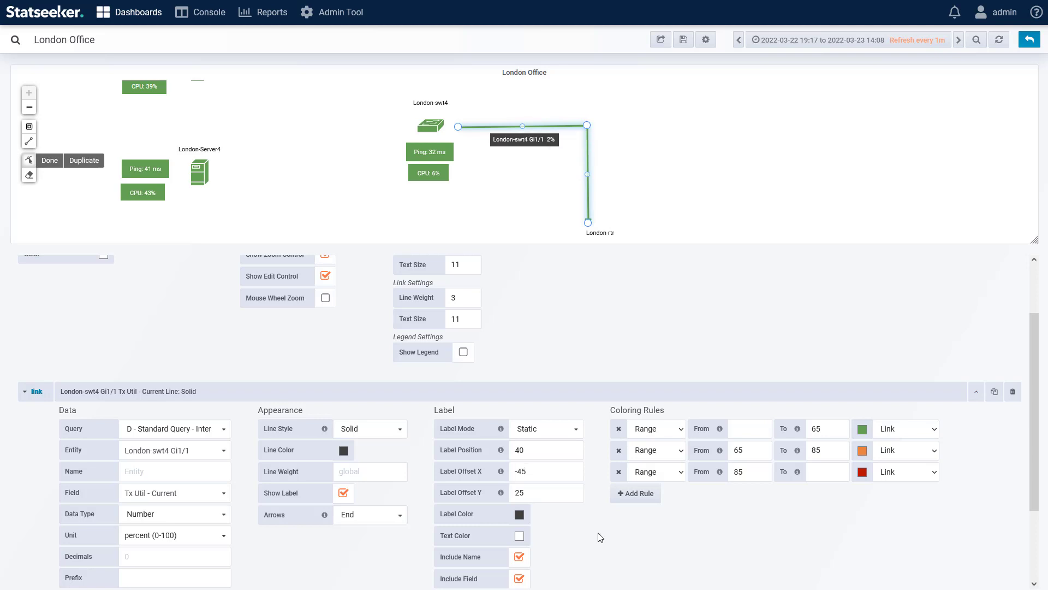
# Step: Make the link label's background color transparent and set its text color to black, rgba(0,0,0,1.000)
pyautogui.click(520, 515)
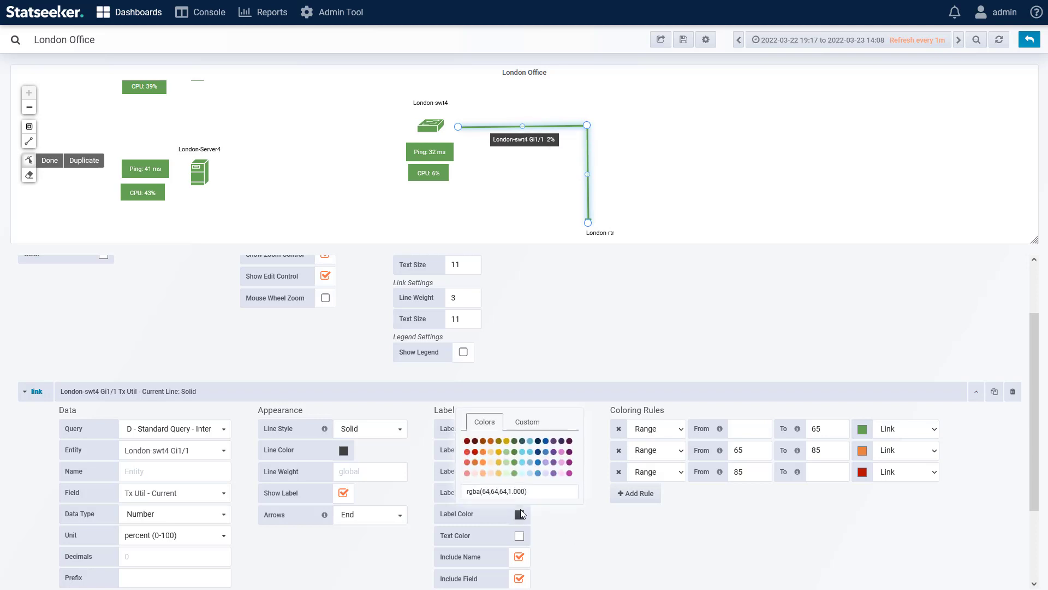
pyautogui.click(519, 535)
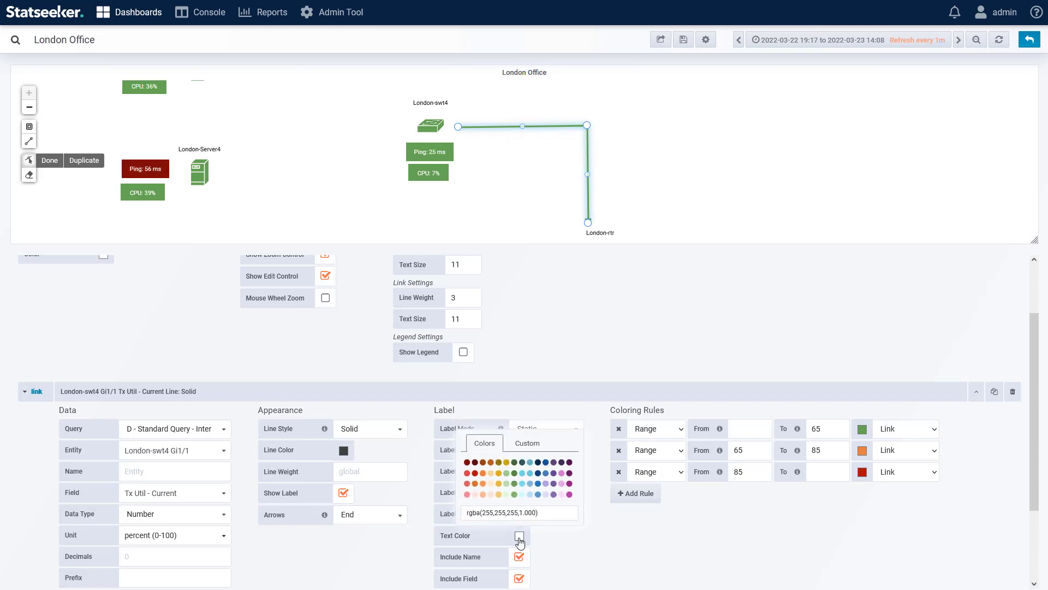
pyautogui.moveTo(482, 512); pyautogui.dragTo(517, 512)
pyautogui.write('0,0,0')
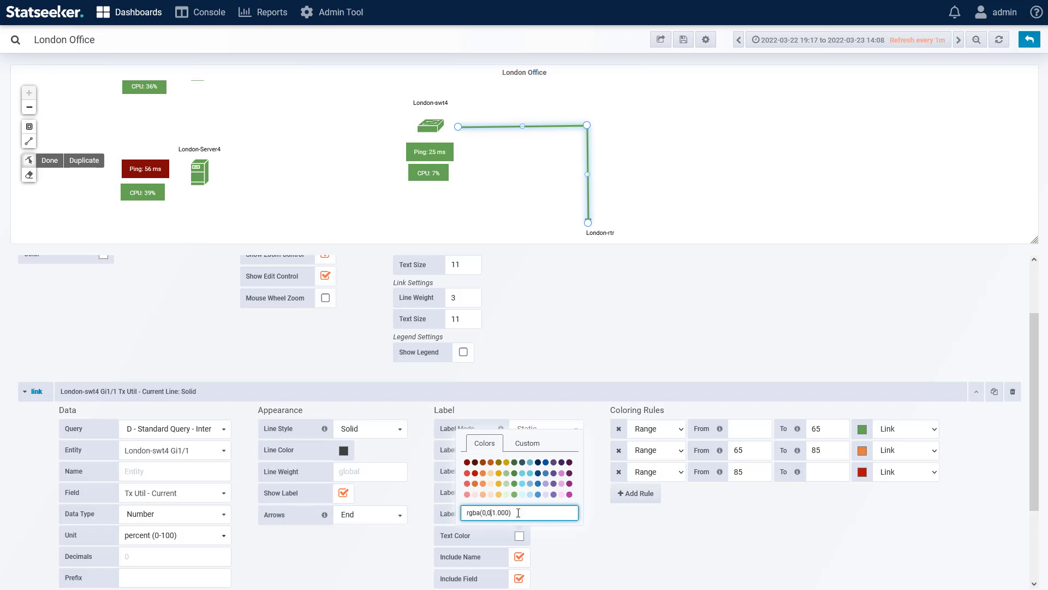
pyautogui.click(593, 541)
# Step: Exclude the name from the link label, and include it again
pyautogui.click(519, 557)
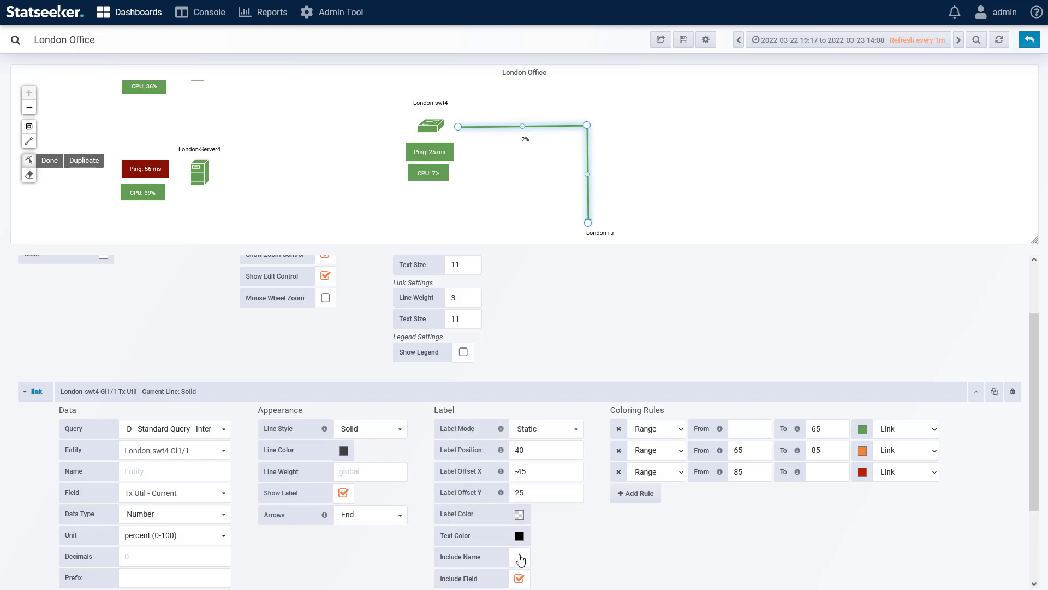
pyautogui.click(519, 556)
pyautogui.scroll(-1, 589, 540)
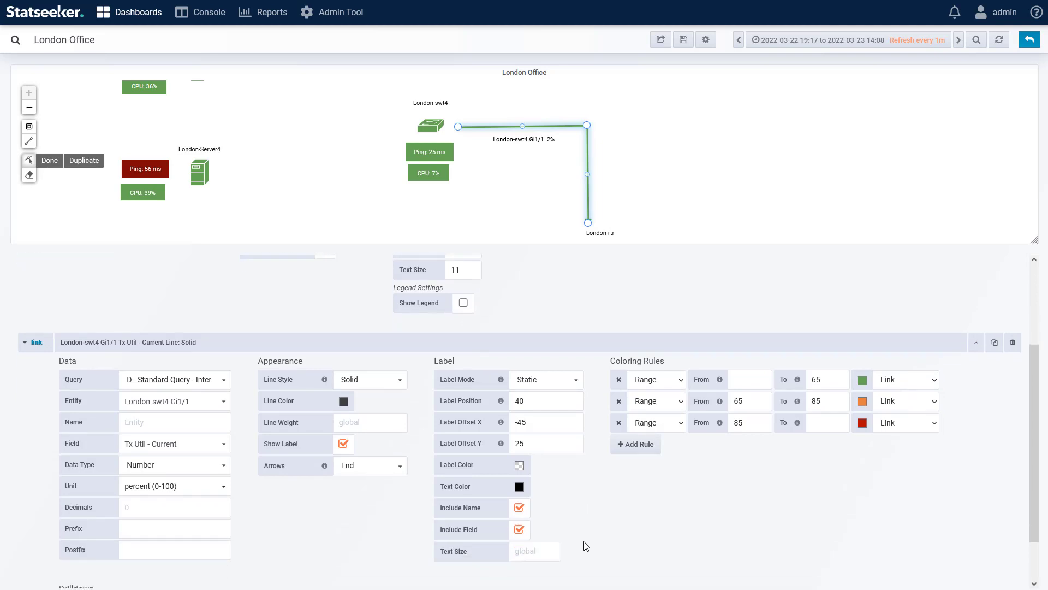
# Step: Reshape the London-swt4 to London-rtr link with two extra bend points, moving one down close to London-rtr
pyautogui.moveTo(522, 127); pyautogui.dragTo(491, 106)
pyautogui.click(553, 159)
pyautogui.moveTo(573, 120); pyautogui.dragTo(689, 141)
pyautogui.rightClick(691, 142)
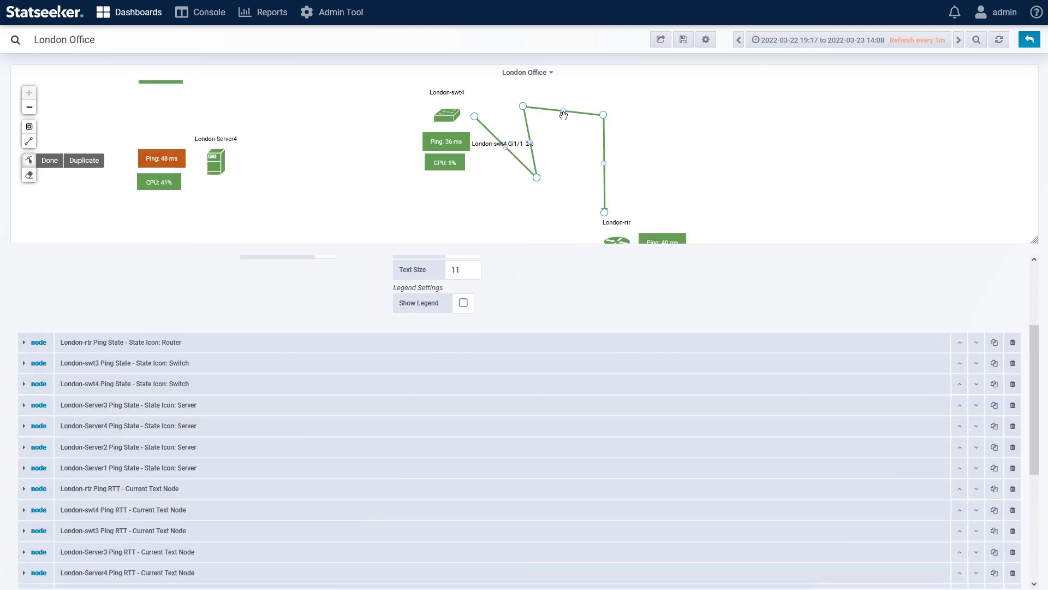
pyautogui.moveTo(525, 109); pyautogui.dragTo(571, 206)
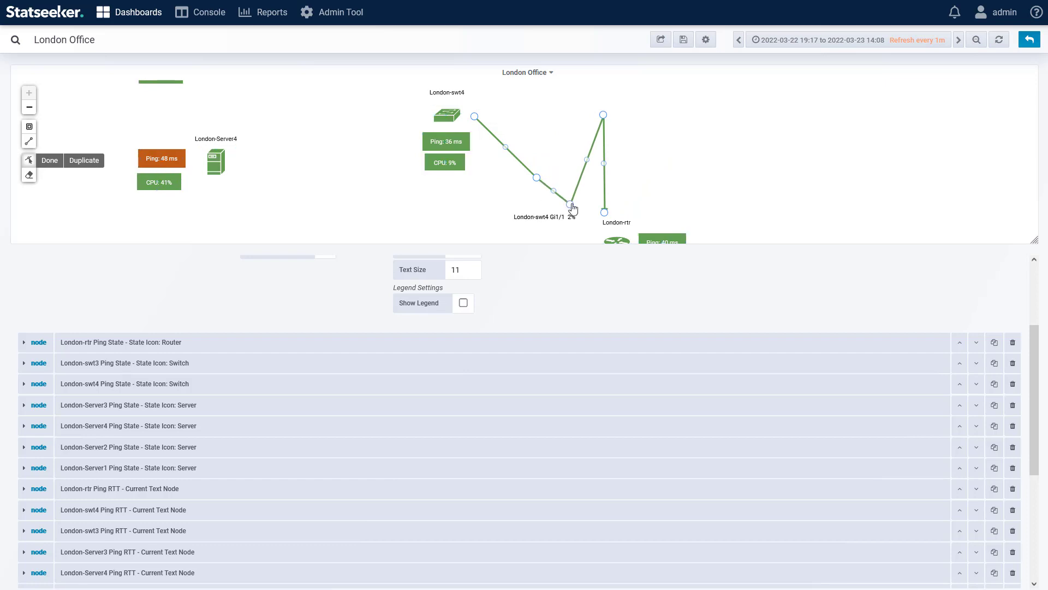
# Step: Remove both extra bend points from the link, restoring its single corner between London-swt4 and London-rtr
pyautogui.rightClick(571, 206)
pyautogui.rightClick(538, 176)
pyautogui.rightClick(537, 179)
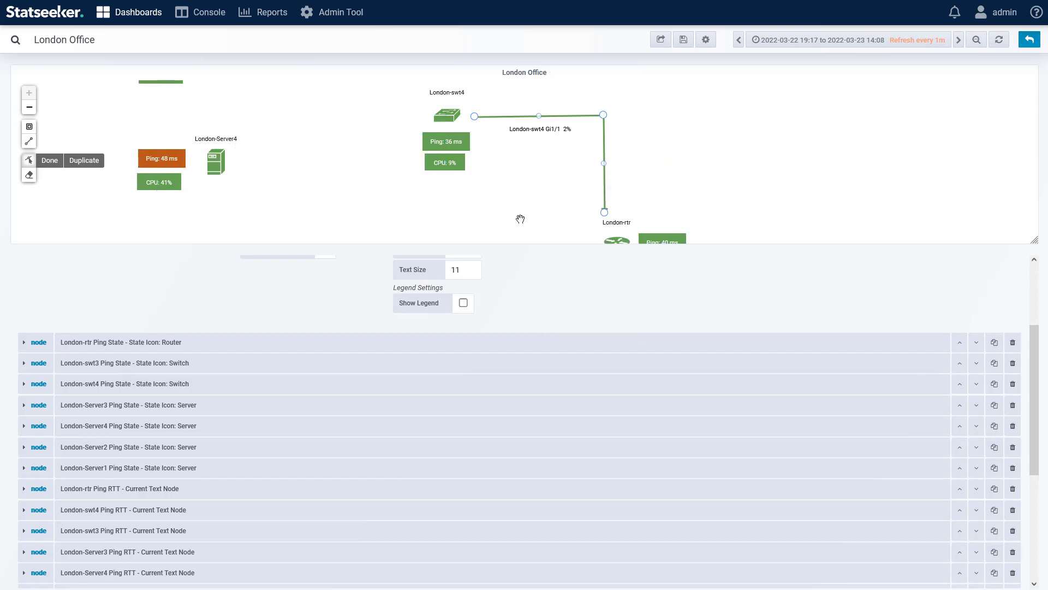
# Step: Set the label mode of the London-swt4 Gi1/1 link to Follow Link
pyautogui.click(516, 119)
pyautogui.click(546, 379)
pyautogui.click(538, 394)
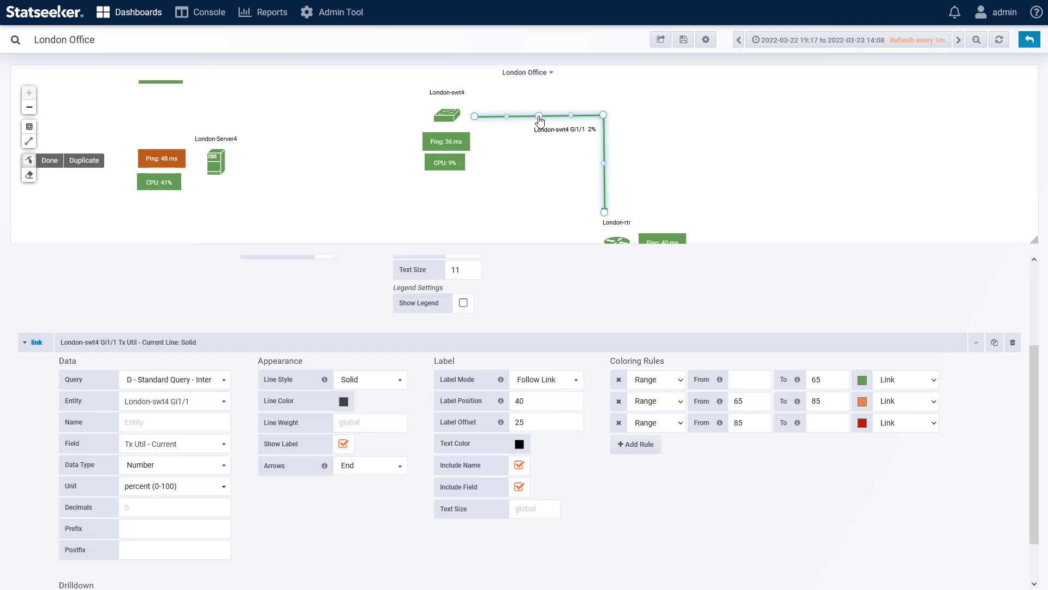
# Step: Bend the horizontal segment of the London-swt4 link downward at its midpoint, and remove the added bend point
pyautogui.moveTo(539, 115); pyautogui.dragTo(494, 189)
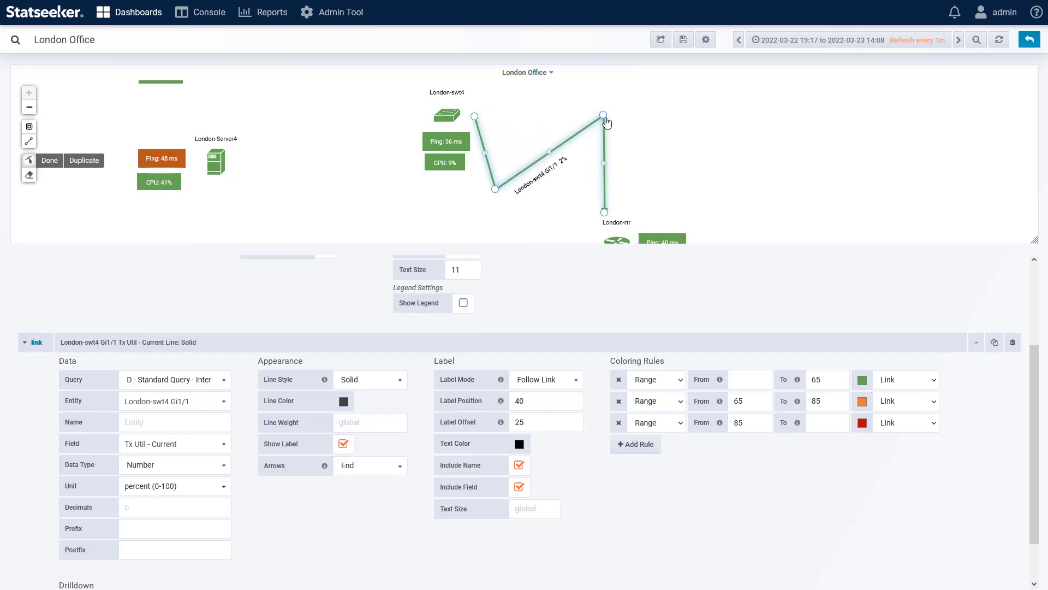
pyautogui.moveTo(604, 116)
pyautogui.mouseDown()
pyautogui.moveTo(607, 174)
pyautogui.moveTo(640, 209)
pyautogui.moveTo(603, 116)
pyautogui.mouseUp()
pyautogui.doubleClick(494, 189)
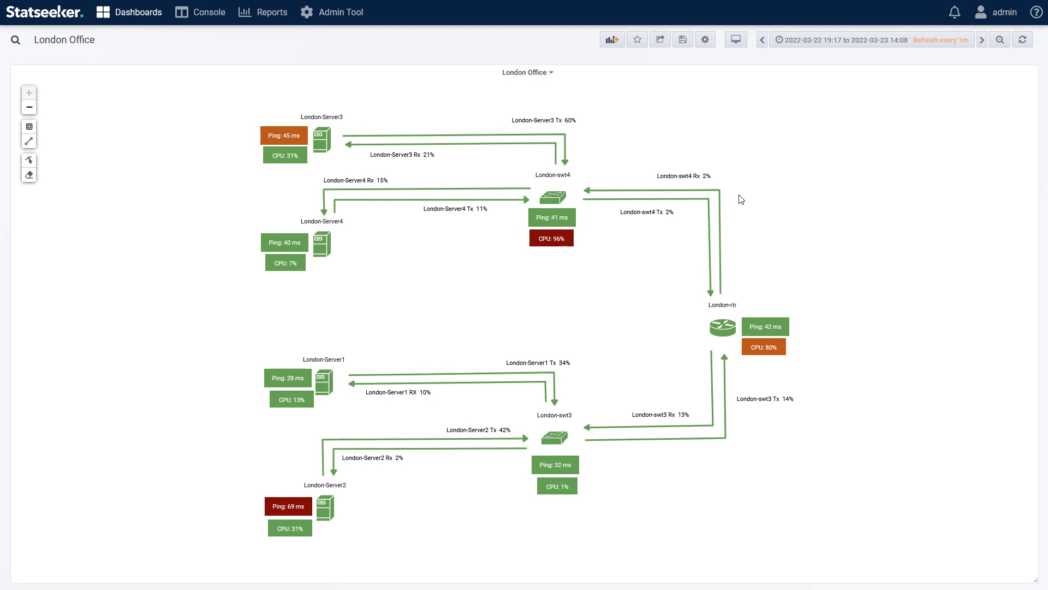
# Step: Open the London Office image map panel for editing and turn on its legend
pyautogui.click(545, 77)
pyautogui.click(521, 103)
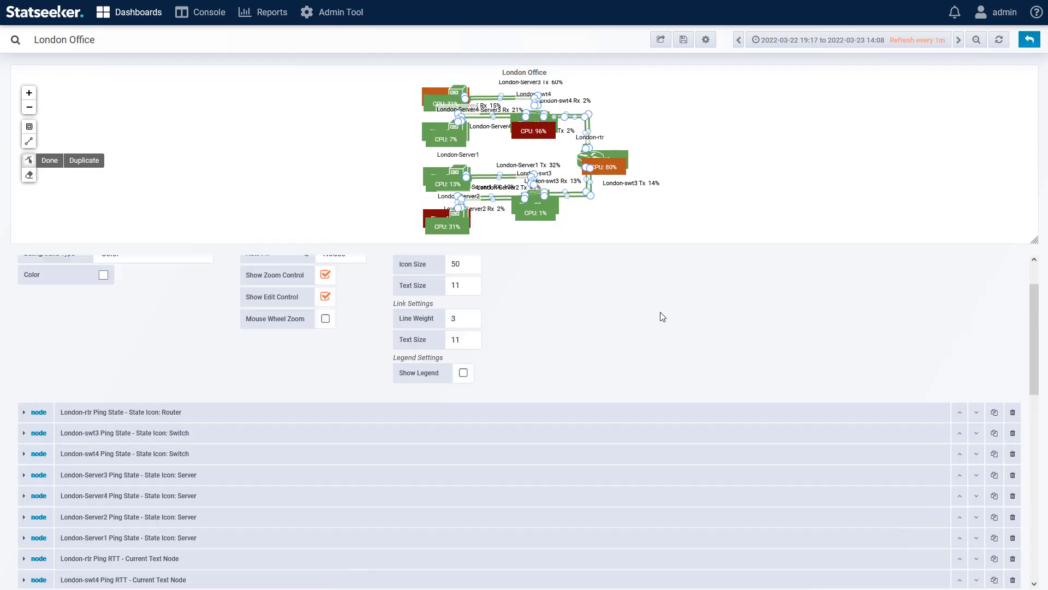
pyautogui.scroll(1, 655, 322)
pyautogui.click(460, 431)
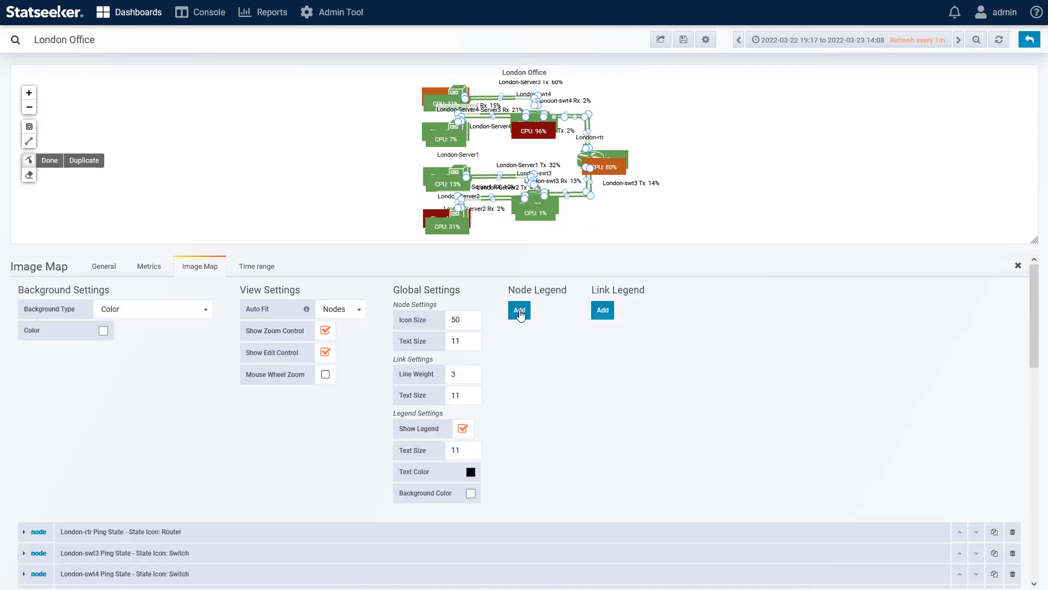
# Step: Add an uncolored Device State heading and a green Up entry to the node legend
pyautogui.click(519, 310)
pyautogui.click(557, 309)
pyautogui.write('Device State')
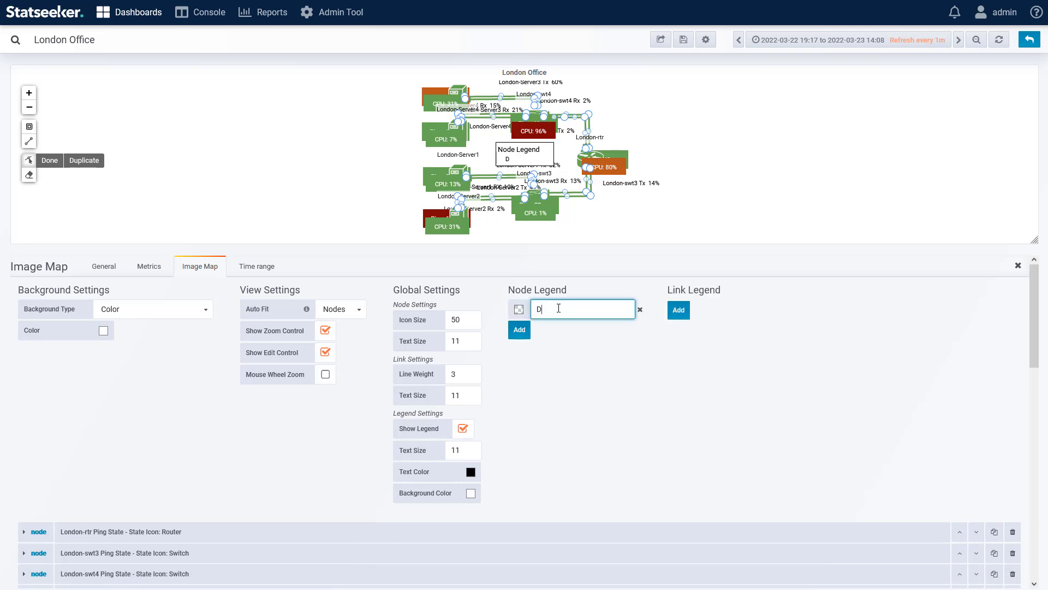
pyautogui.click(517, 332)
pyautogui.click(518, 332)
pyautogui.click(514, 280)
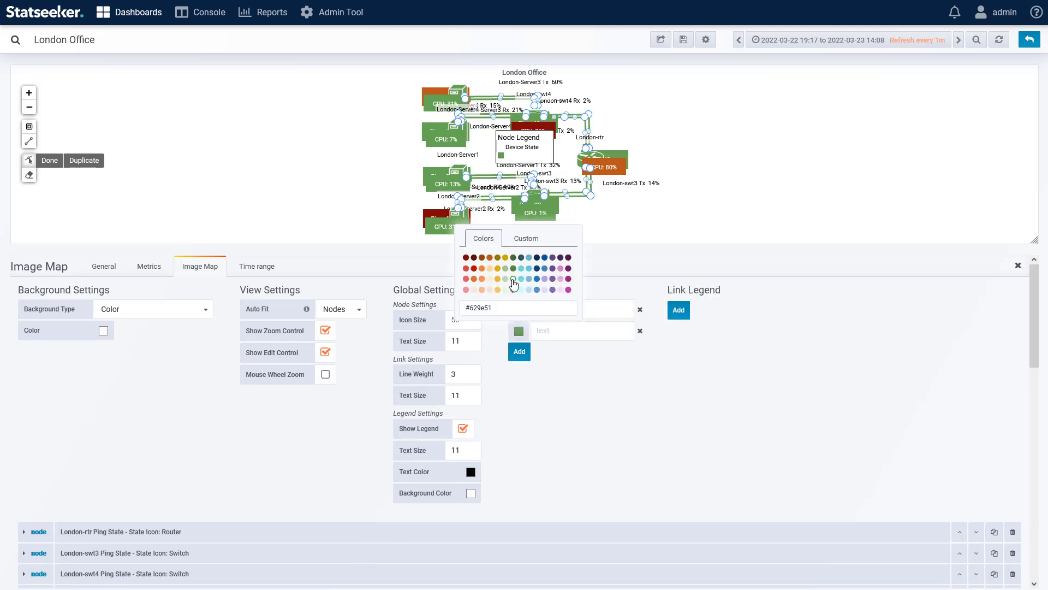
pyautogui.click(562, 331)
pyautogui.write('Up')
# Step: Add a dark red Down entry under Device State in the node legend
pyautogui.click(519, 351)
pyautogui.click(519, 352)
pyautogui.click(465, 279)
pyautogui.click(564, 352)
pyautogui.write('Down')
# Step: Add an uncolored Ping RTT heading and a green 0-45ms entry to the node legend
pyautogui.click(519, 373)
pyautogui.click(562, 373)
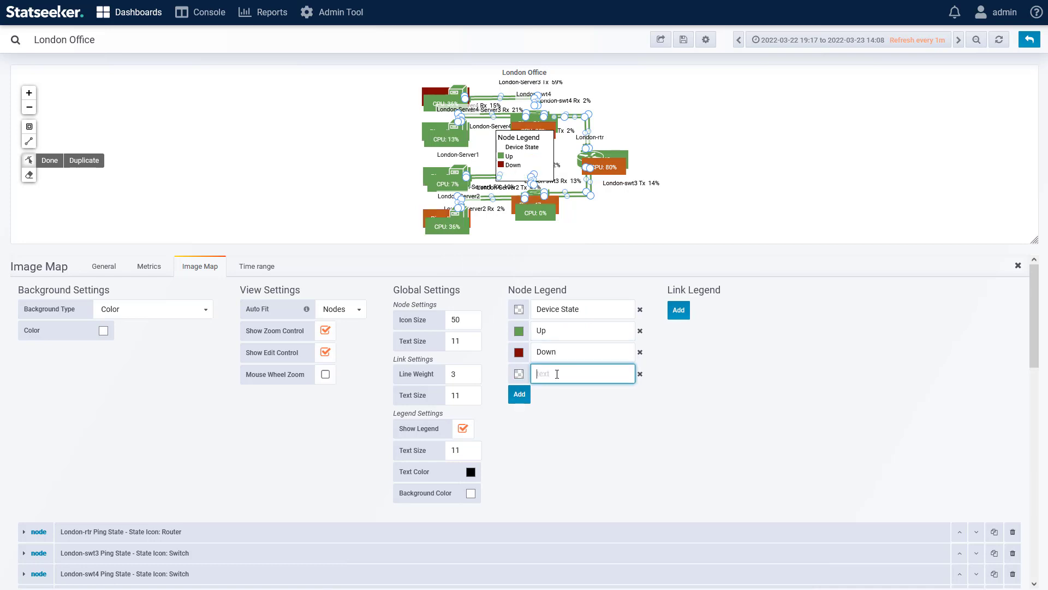
pyautogui.write('Ping RTT')
pyautogui.click(519, 394)
pyautogui.click(519, 395)
pyautogui.click(546, 394)
pyautogui.write('0-45ms')
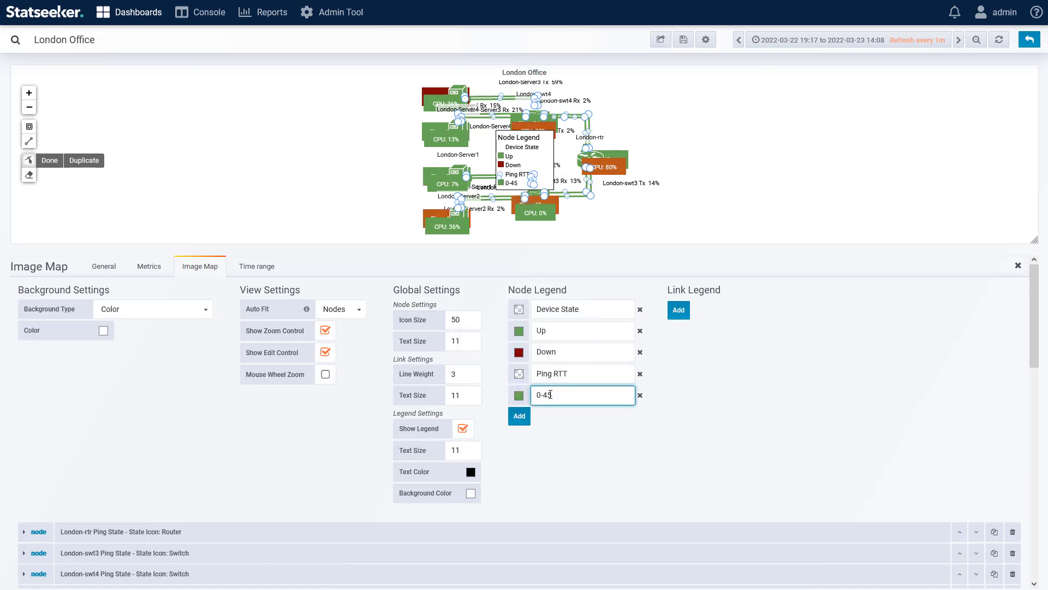
# Step: Add a dark orange 45-50ms entry under Ping RTT in the node legend
pyautogui.click(519, 416)
pyautogui.click(562, 417)
pyautogui.write('45-50ms')
pyautogui.click(519, 416)
pyautogui.click(490, 344)
# Step: Add a dark red >50ms entry under Ping RTT in the node legend
pyautogui.click(519, 437)
pyautogui.click(549, 437)
pyautogui.write('50')
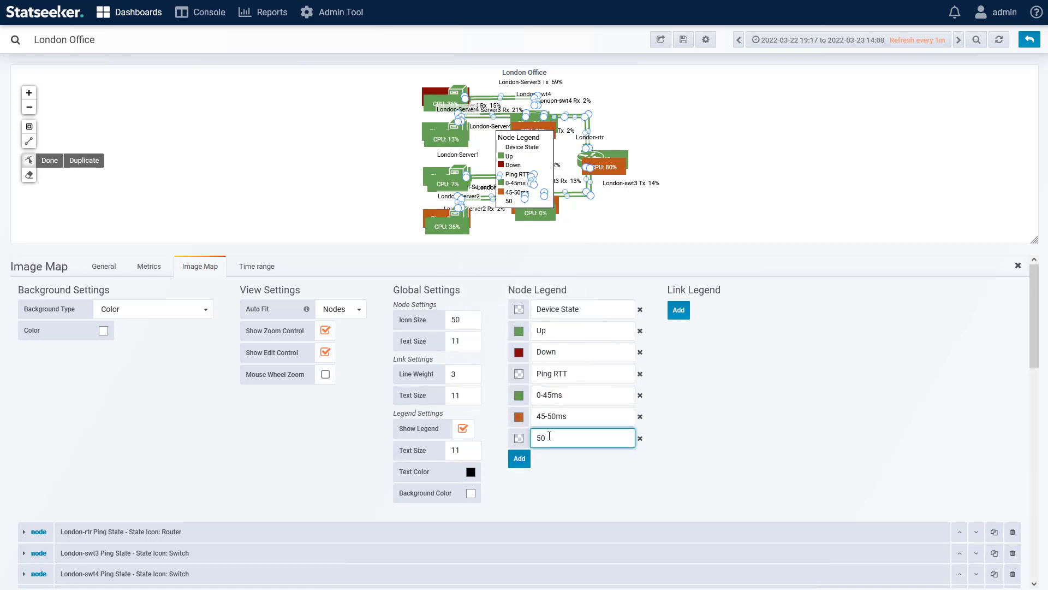
pyautogui.write('ms')
pyautogui.press('Home')
pyautogui.write('>')
pyautogui.click(519, 437)
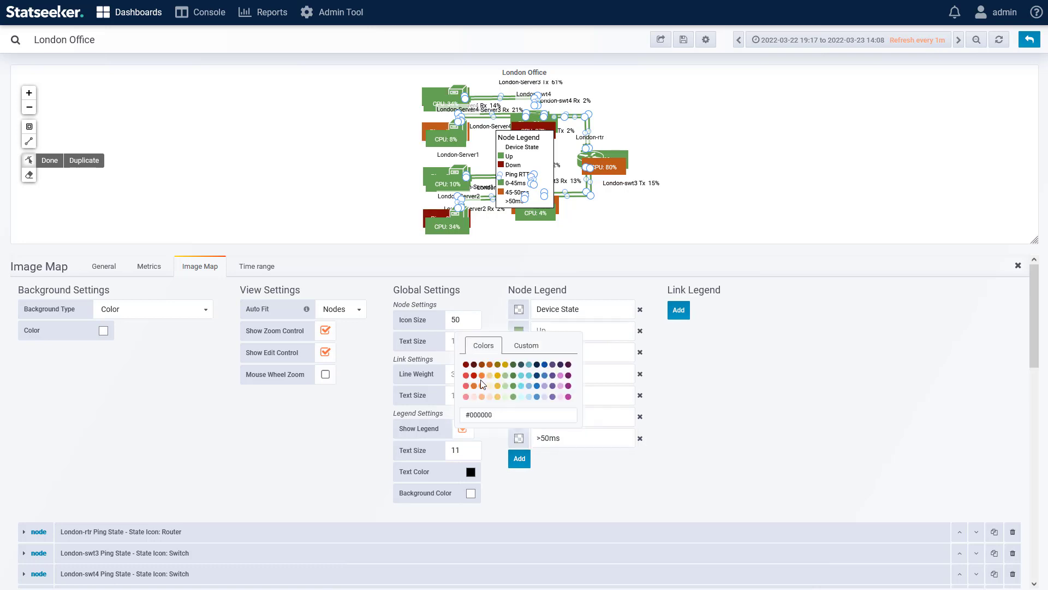
pyautogui.click(471, 381)
# Step: Add an uncolored CPU Load heading and a green 0-80% entry to the node legend
pyautogui.click(519, 458)
pyautogui.click(554, 460)
pyautogui.write('CPU Load')
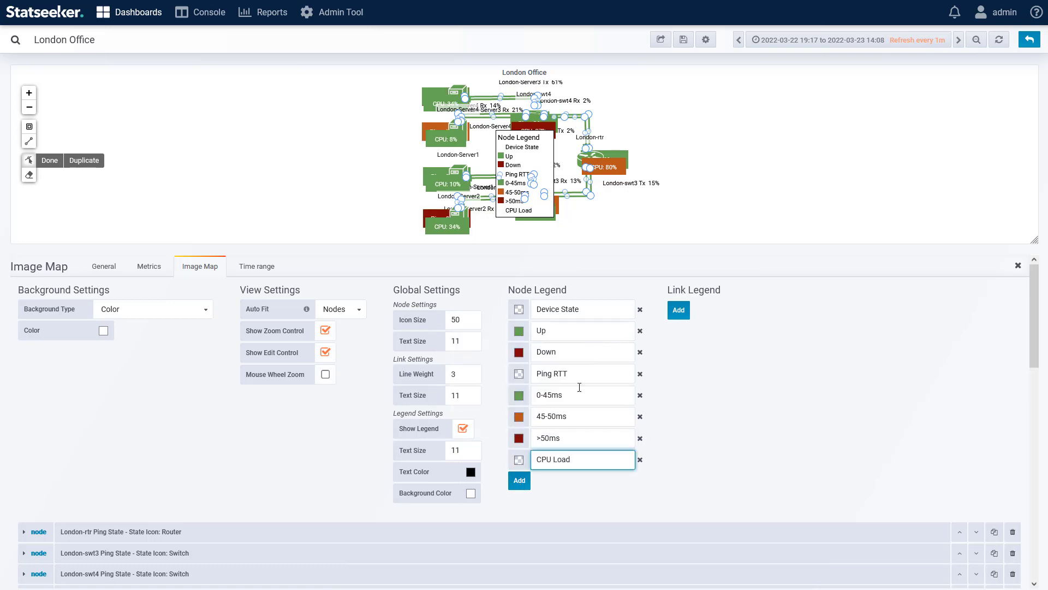
pyautogui.click(520, 481)
pyautogui.click(519, 481)
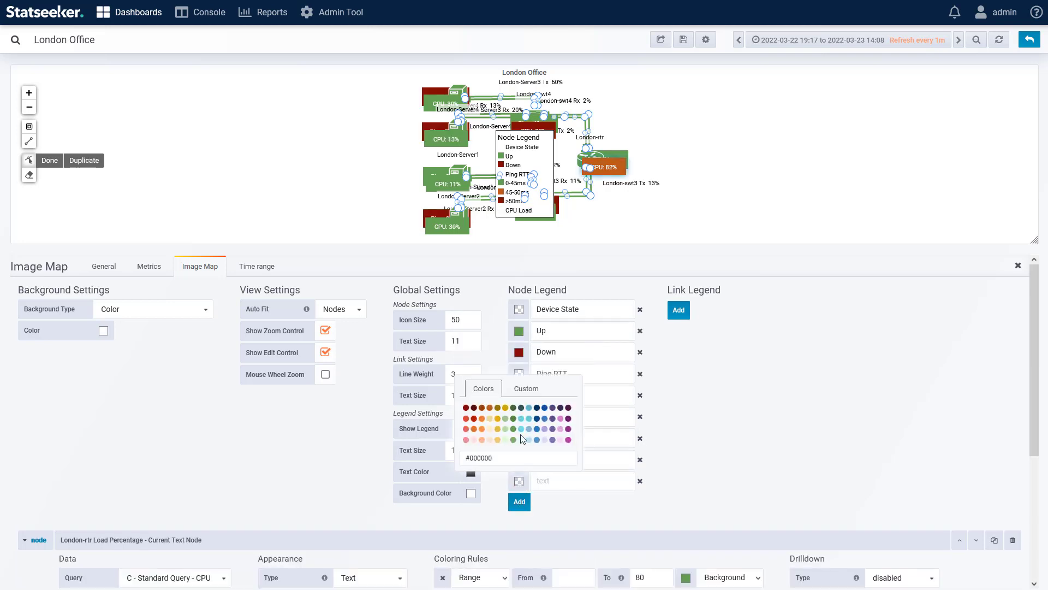
pyautogui.click(522, 437)
pyautogui.click(570, 481)
pyautogui.write('0-80%')
# Step: Add a dark orange 80-90% entry and a dark red #890f02 >90% entry under CPU Load in the node legend
pyautogui.click(519, 502)
pyautogui.click(554, 500)
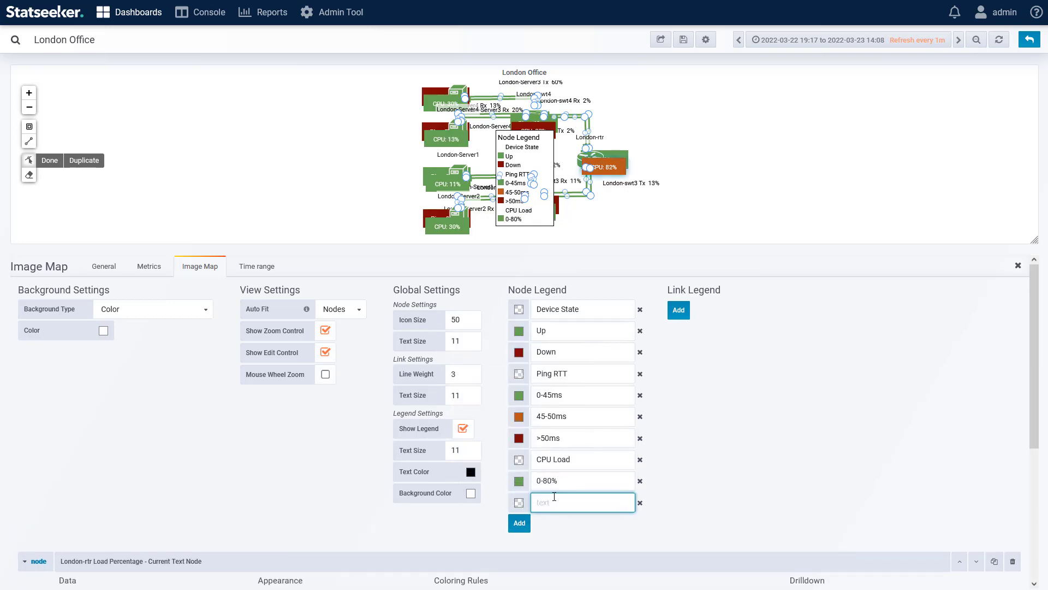
pyautogui.write('80-90%')
pyautogui.click(519, 503)
pyautogui.click(480, 449)
pyautogui.click(519, 523)
pyautogui.write('%')
pyautogui.click(519, 524)
pyautogui.click(467, 450)
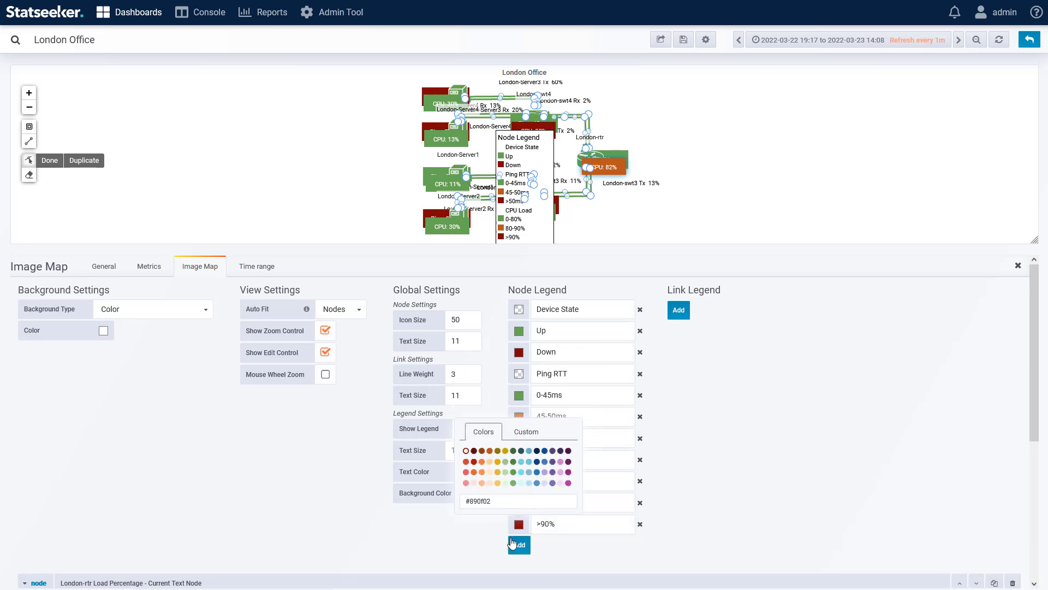
# Step: Add a green 0-65% entry to the link legend
pyautogui.click(679, 311)
pyautogui.click(678, 310)
pyautogui.click(672, 257)
pyautogui.click(724, 310)
pyautogui.write('0-65%')
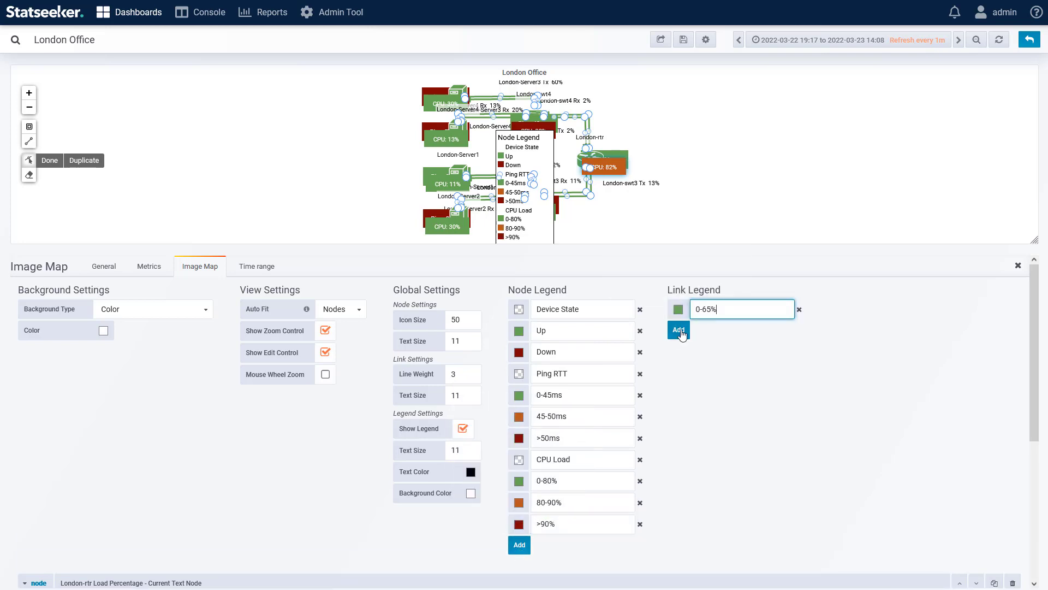
# Step: Add an orange 65-85% entry to the link legend
pyautogui.click(680, 332)
pyautogui.click(678, 331)
pyautogui.click(642, 278)
pyautogui.click(717, 335)
pyautogui.write('65-85%')
# Step: Add a red >85% entry to the link legend
pyautogui.click(679, 352)
pyautogui.click(741, 353)
pyautogui.write('>85%')
pyautogui.click(679, 352)
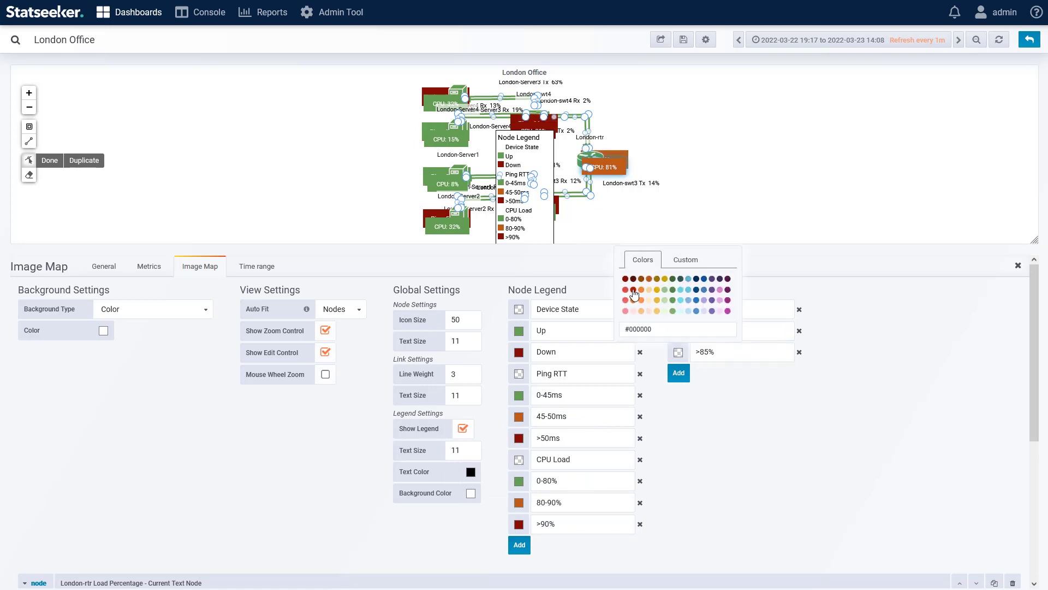
pyautogui.click(632, 292)
# Step: Move the legend box to the empty area left of the London servers and return to the dashboard view
pyautogui.moveTo(535, 145); pyautogui.dragTo(408, 97)
pyautogui.click(1029, 41)
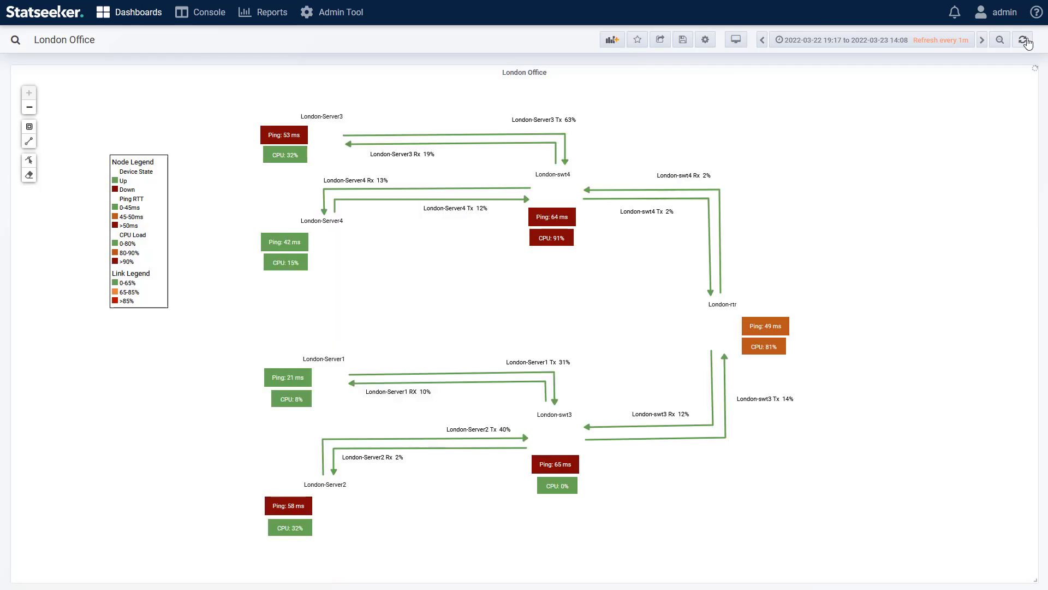